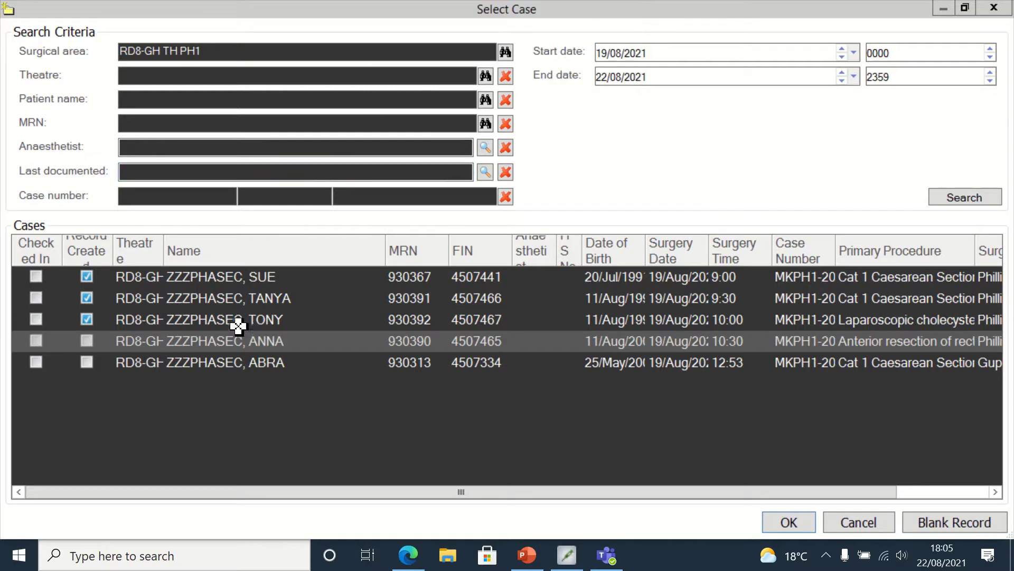
- Select the 10:30 anterior resection of rectum case from the theatre list and confirm it
left_click(235, 342)
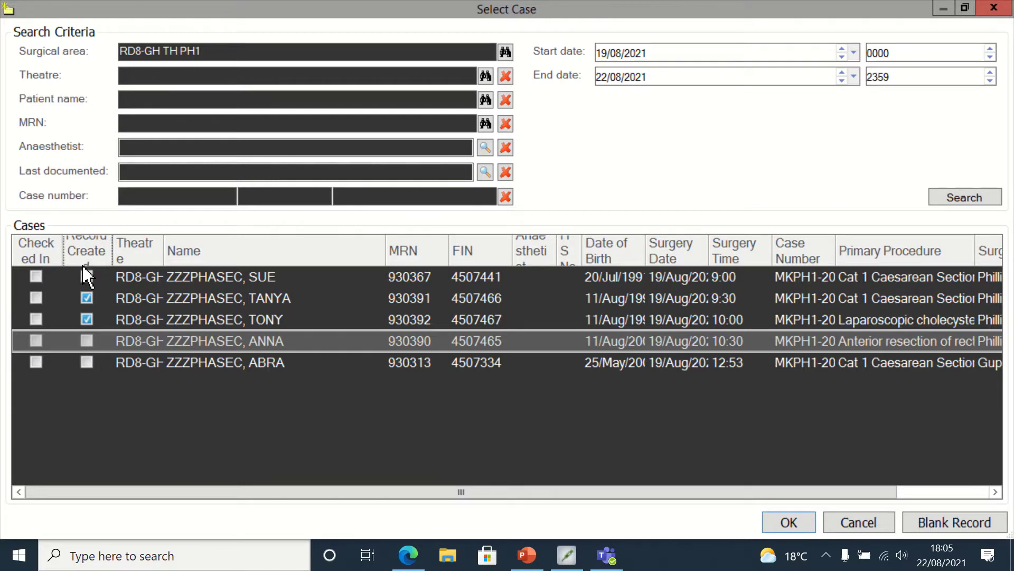
left_click(86, 319)
left_click(85, 273)
left_click(803, 523)
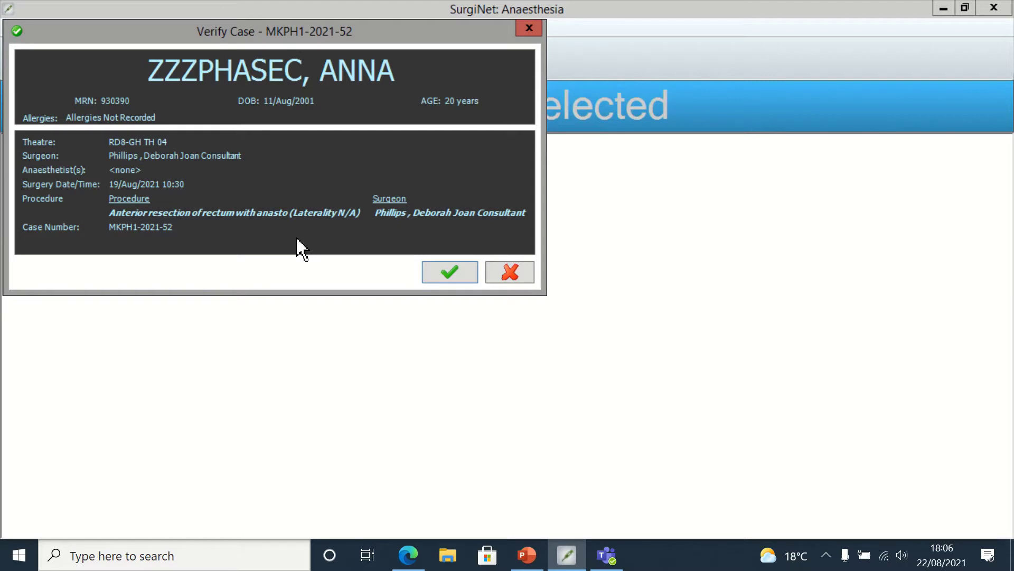
- Accept the rectal resection patient and case details in Verify Case
left_click(447, 281)
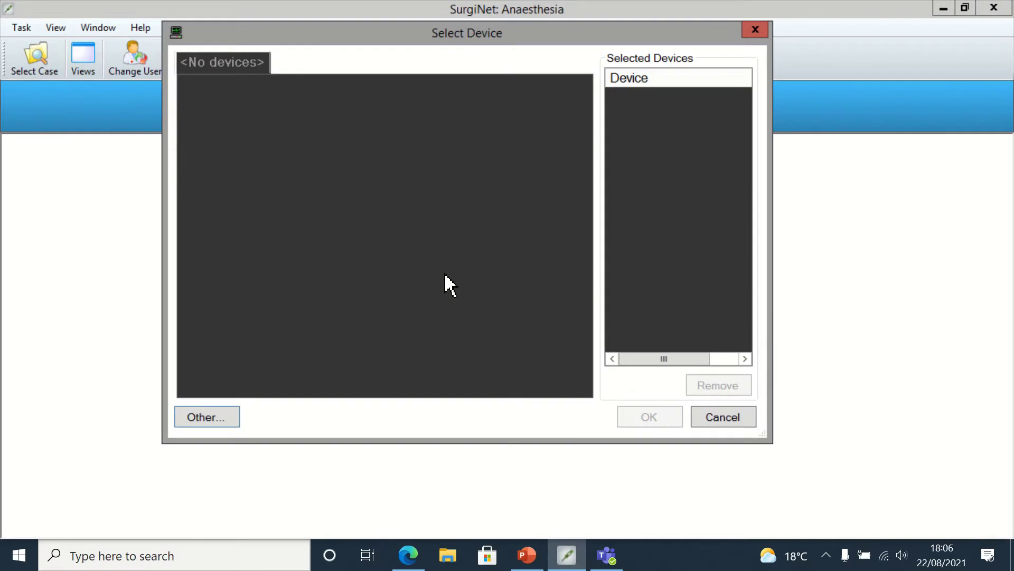
mouse_move(498, 7)
- Cancel Select Device and Continuing Orders to reach the case's anaesthetic chart
left_click(715, 419)
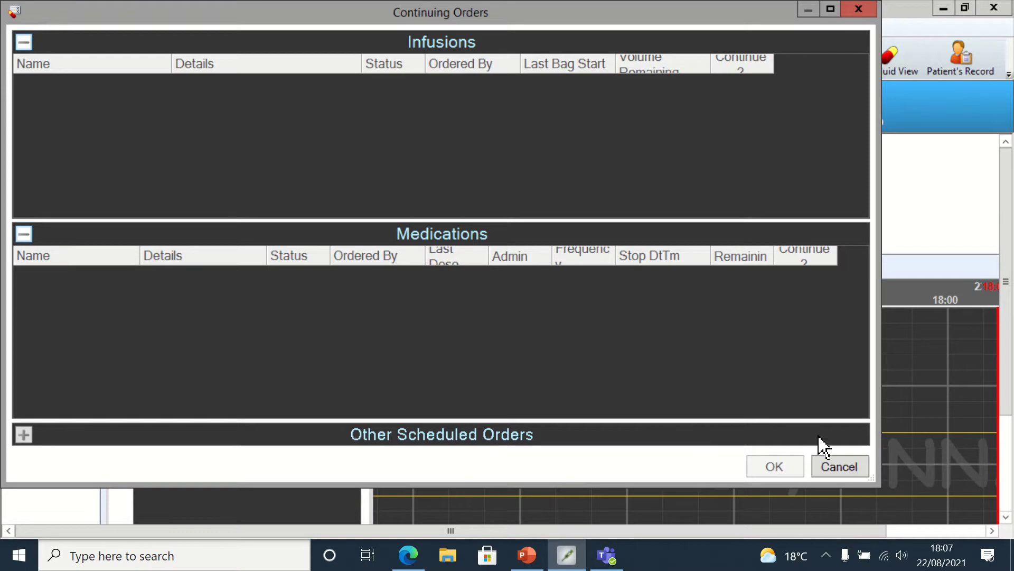
left_click(843, 467)
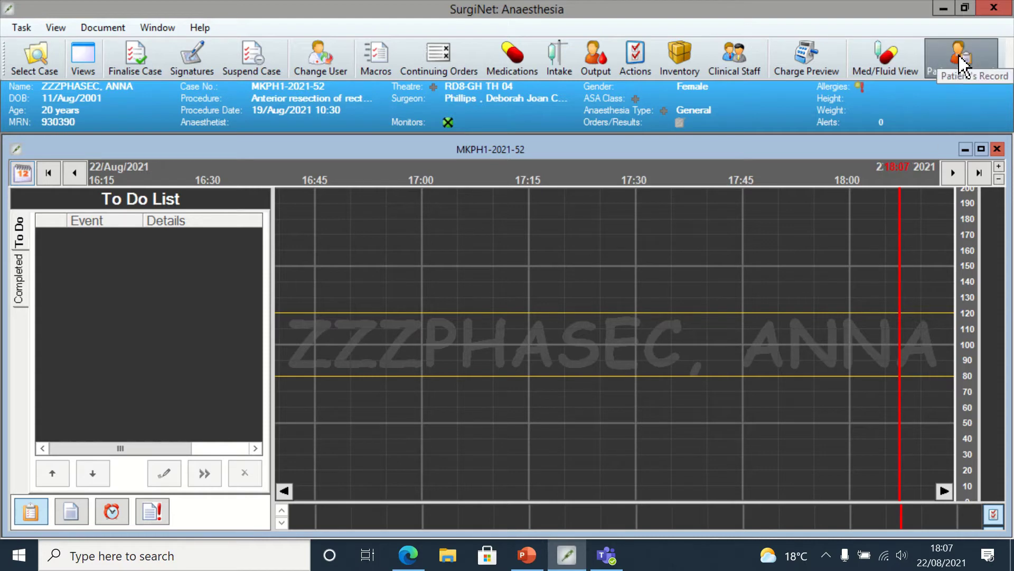
- Open the patient's record in PowerChart using a Database Coordinator relationship
left_click(960, 62)
left_click(960, 62)
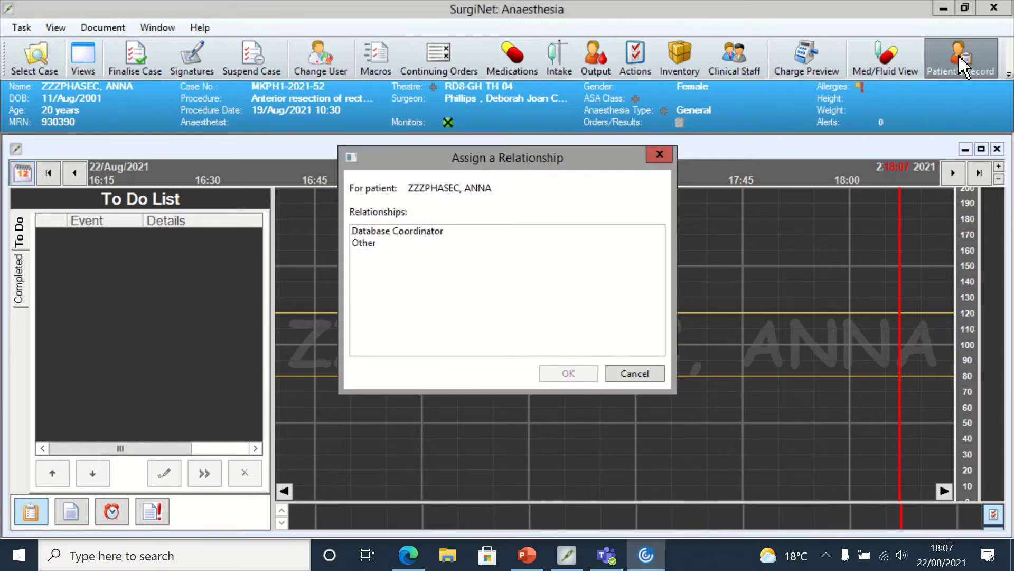
left_click(448, 236)
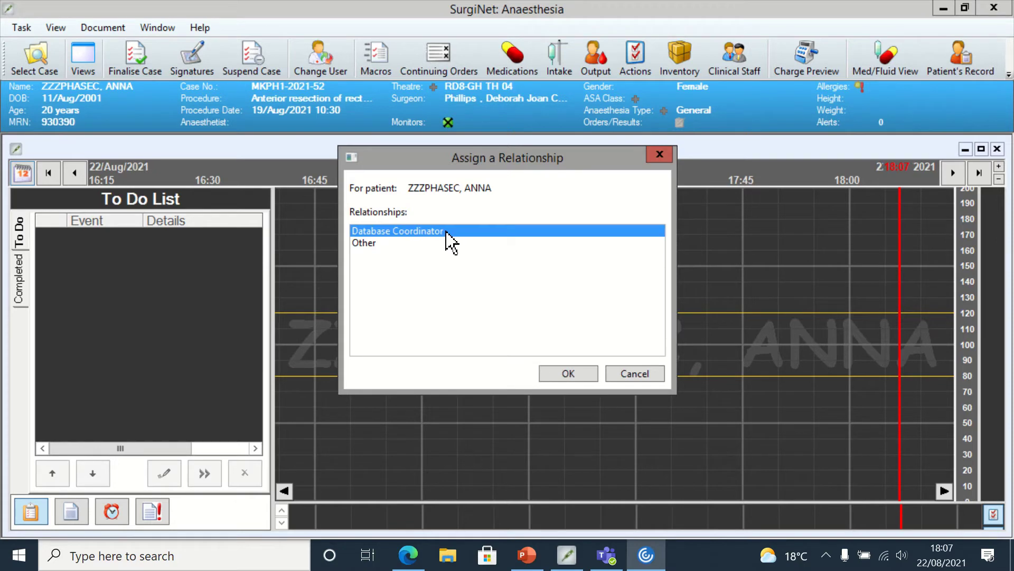
left_click(556, 374)
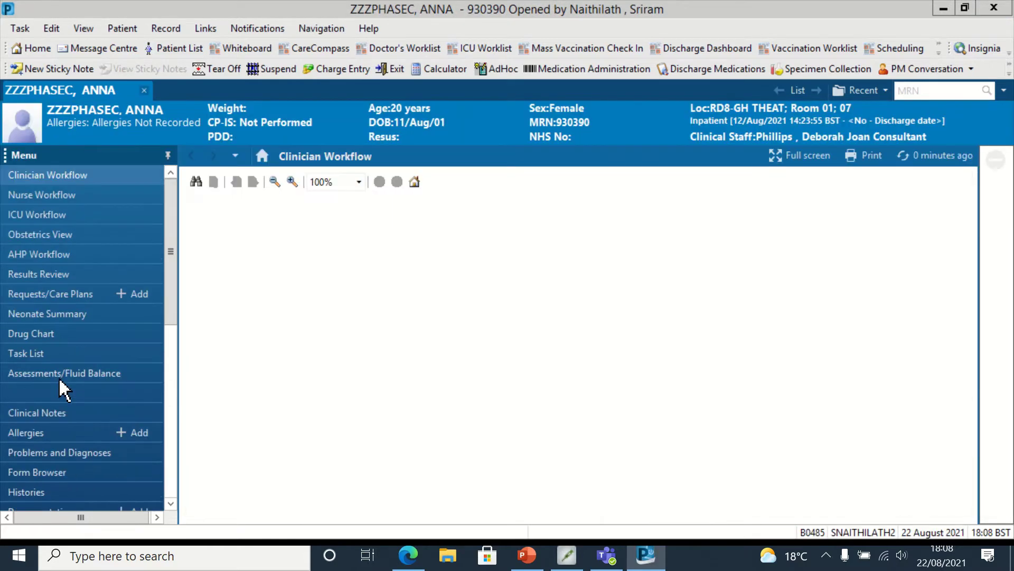
- Save No Known Allergies in PowerChart, refresh the chart, and return to SurgiNet
left_click(18, 432)
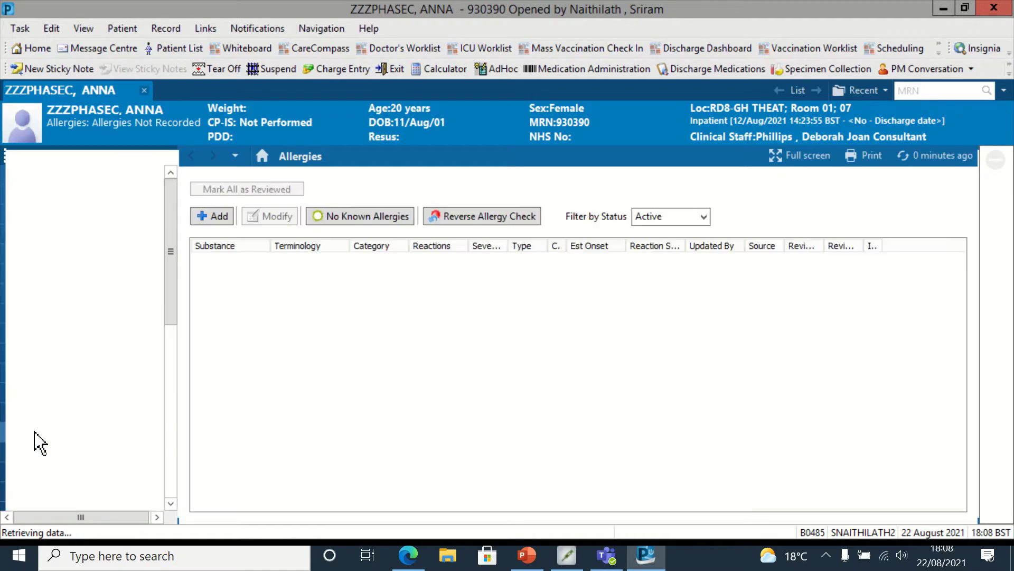
left_click(359, 213)
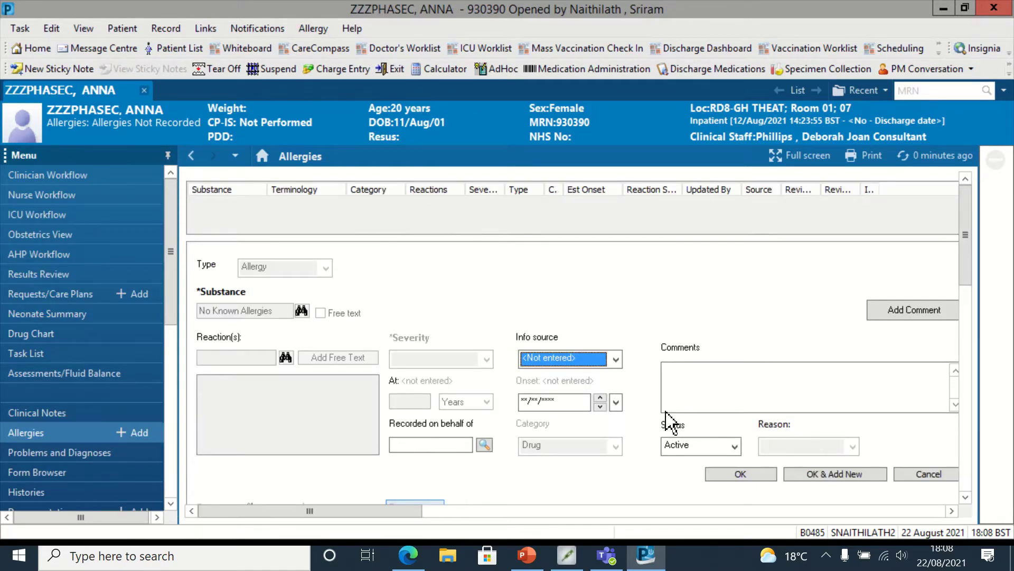
left_click(742, 474)
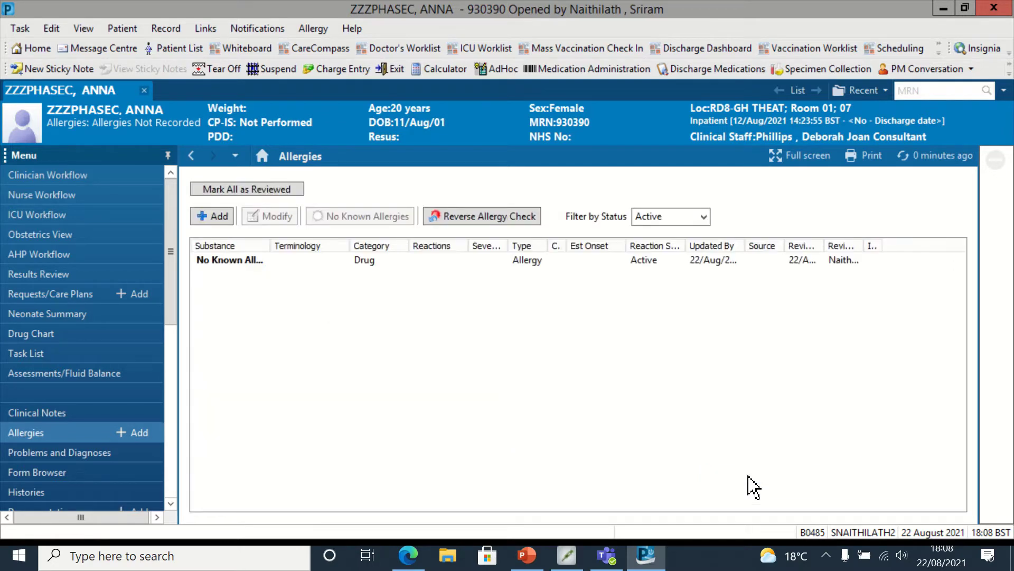
left_click(939, 161)
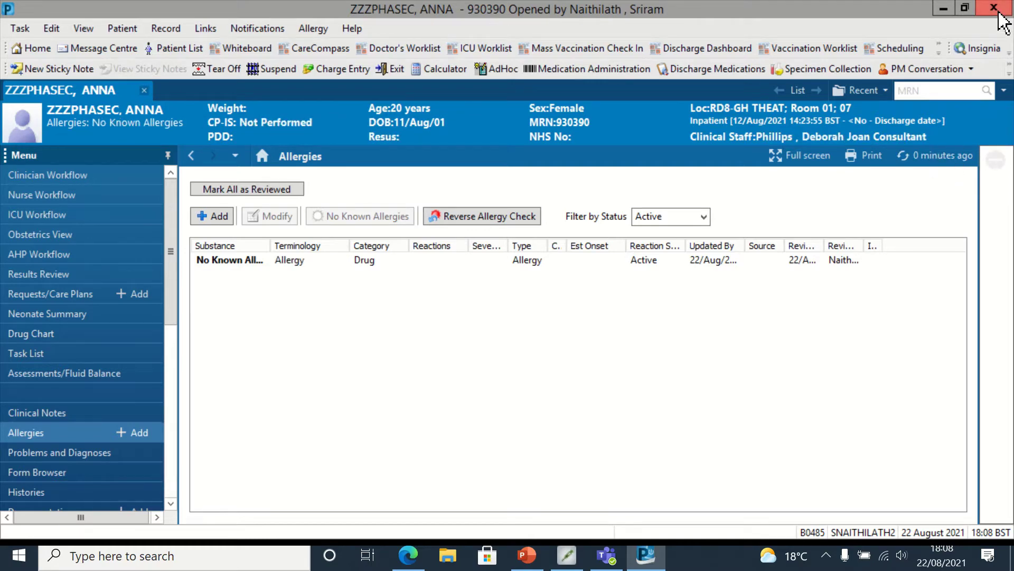
left_click(568, 556)
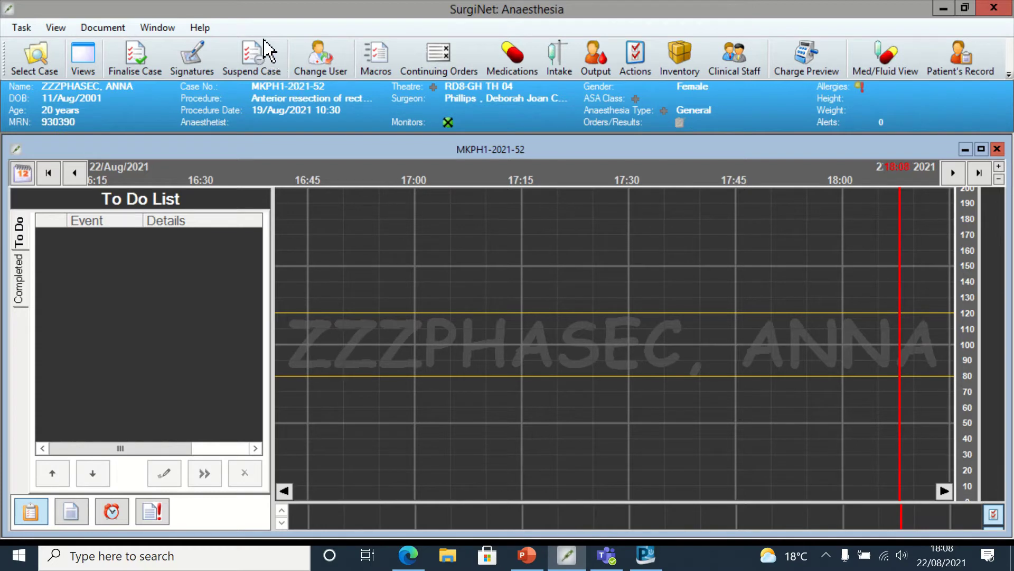
- Execute the Sri GA Major macro to fill the To Do List with its events
left_click(379, 68)
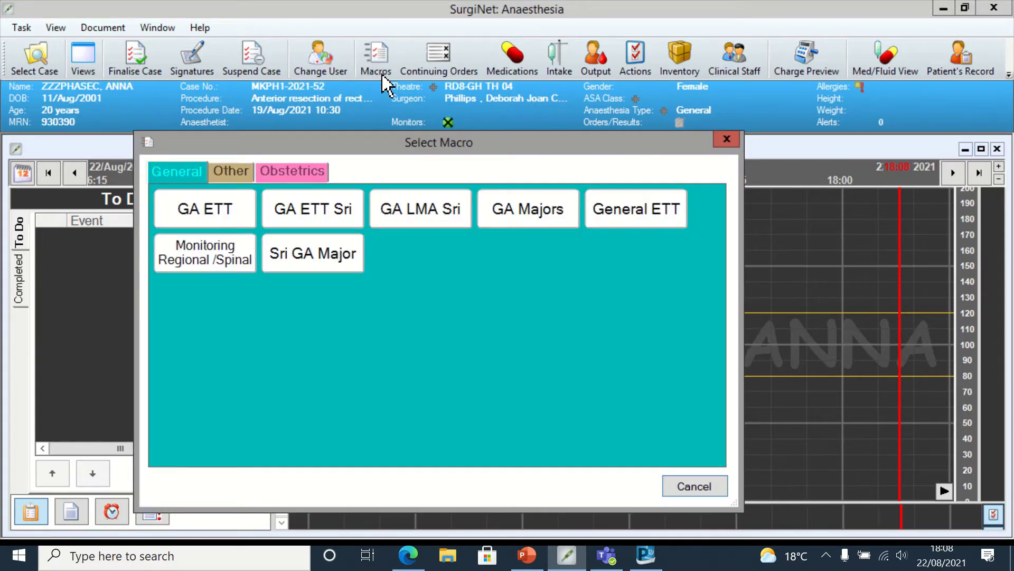
left_click(305, 262)
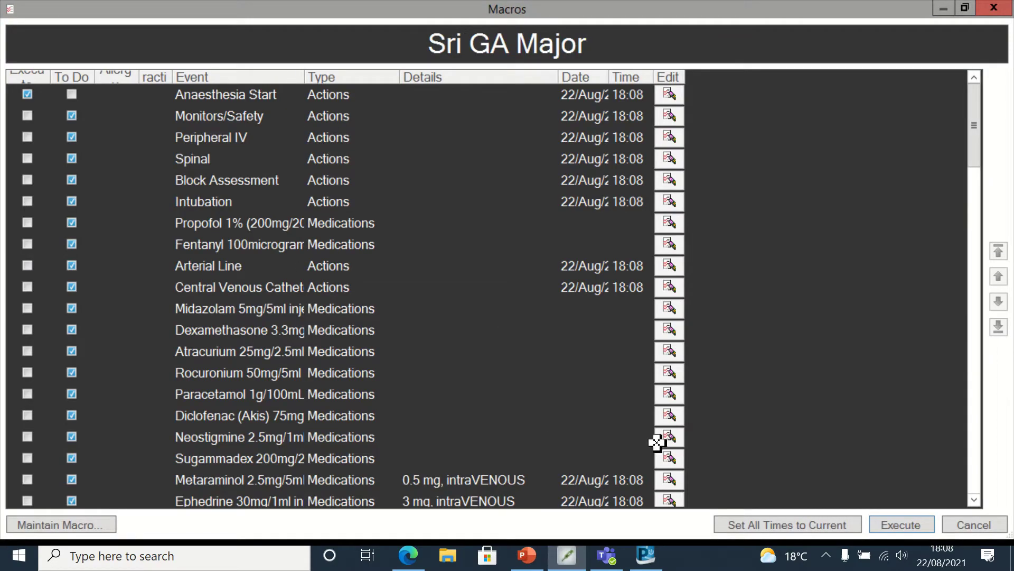
left_click(898, 525)
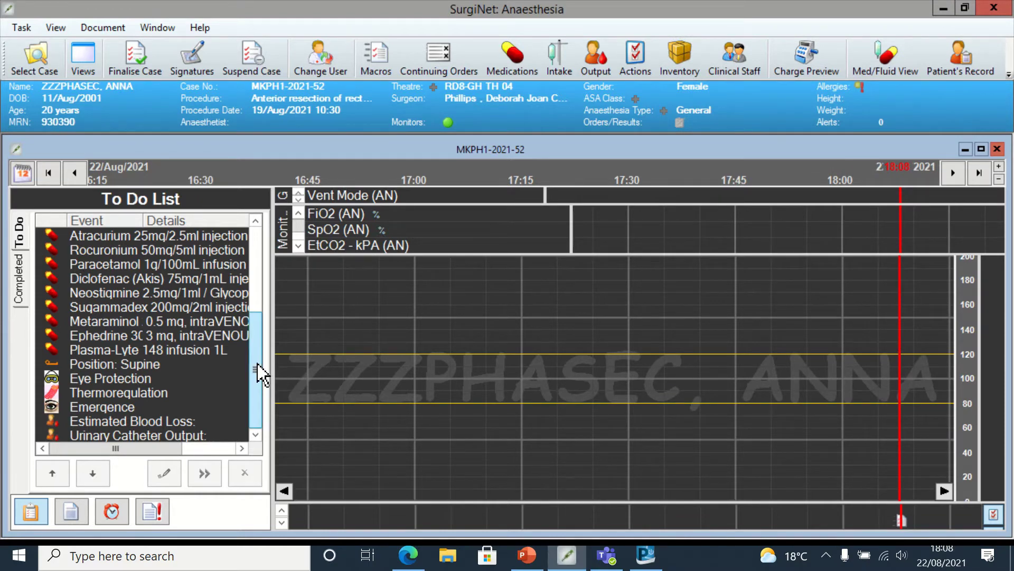
left_click_drag(256, 369, 267, 237)
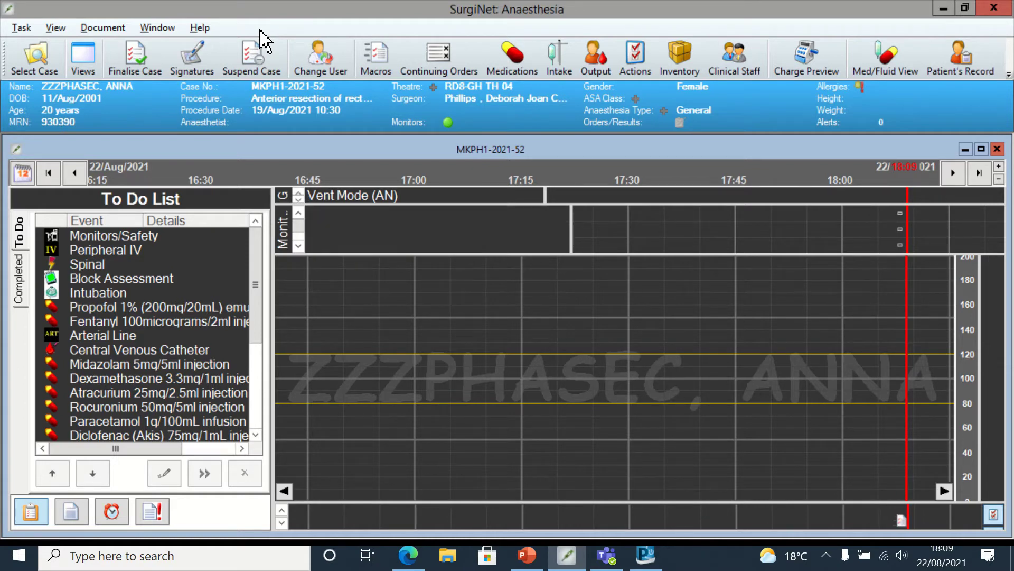
key("alt")
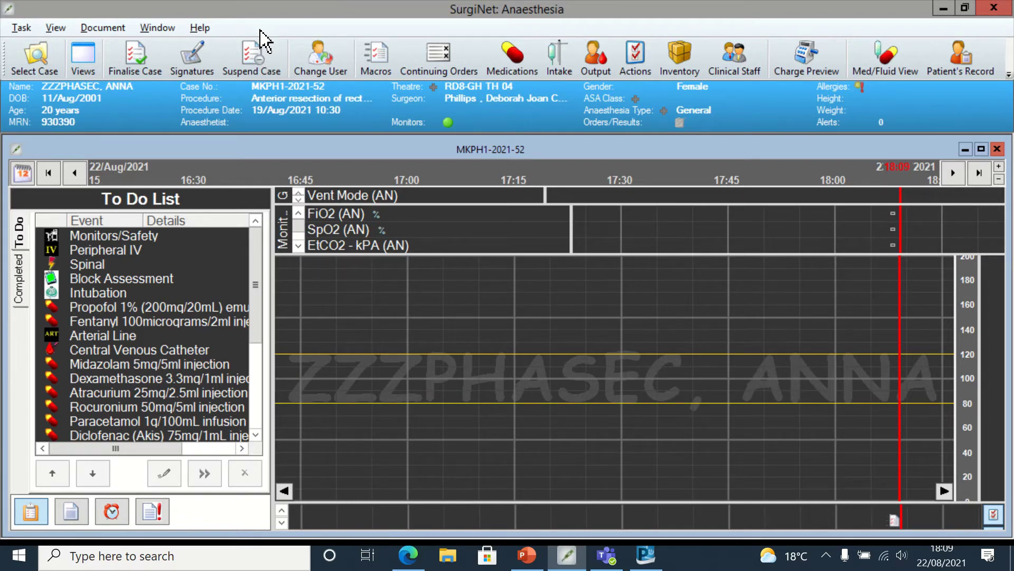
- Enable demo mode in the Ctrl+Alt+D debug options so simulated vitals plot
key("ctrl+alt+d")
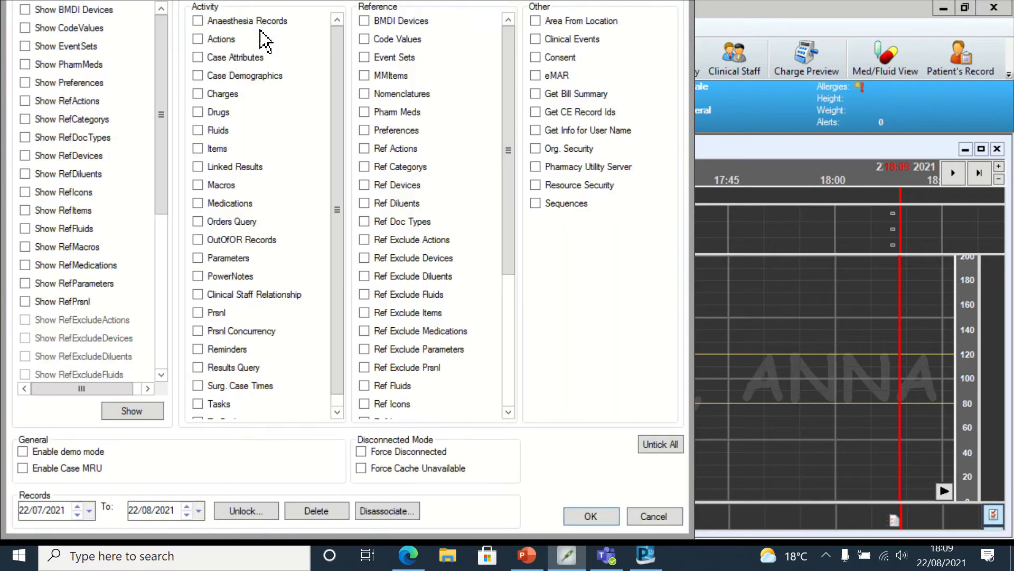
left_click(23, 452)
left_click(590, 516)
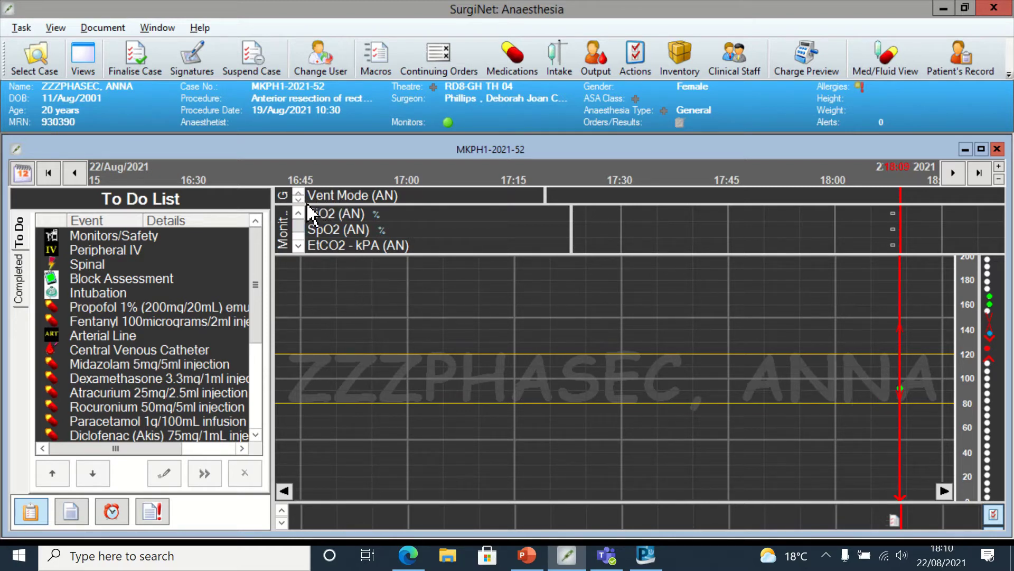
left_click(299, 246)
left_click(298, 245)
left_click(298, 245)
left_click(299, 245)
left_click(299, 245)
left_click(298, 246)
left_click(299, 246)
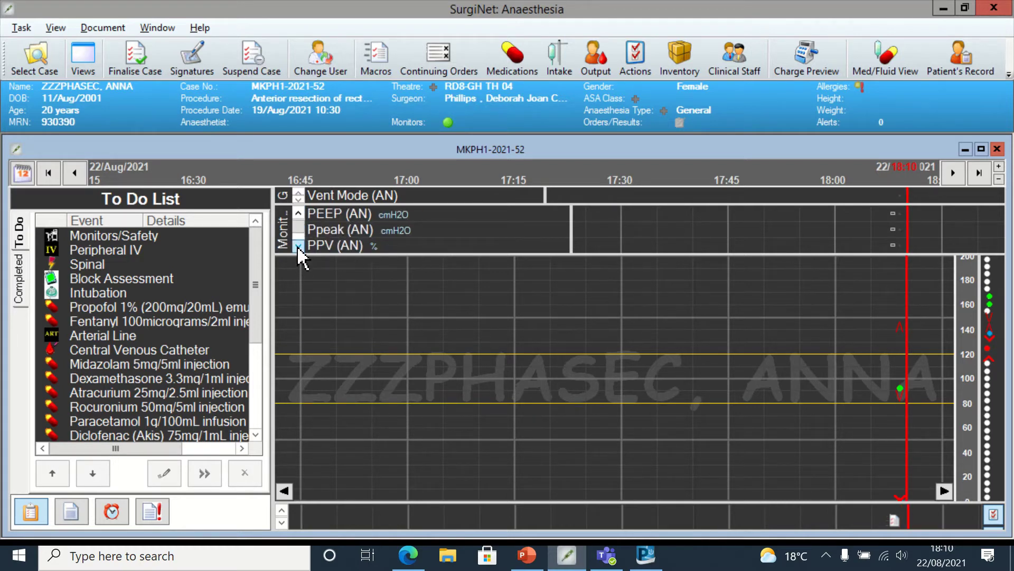
left_click(298, 246)
left_click(298, 246)
left_click(298, 246)
left_click(298, 246)
left_click(299, 246)
left_click(298, 246)
left_click(299, 245)
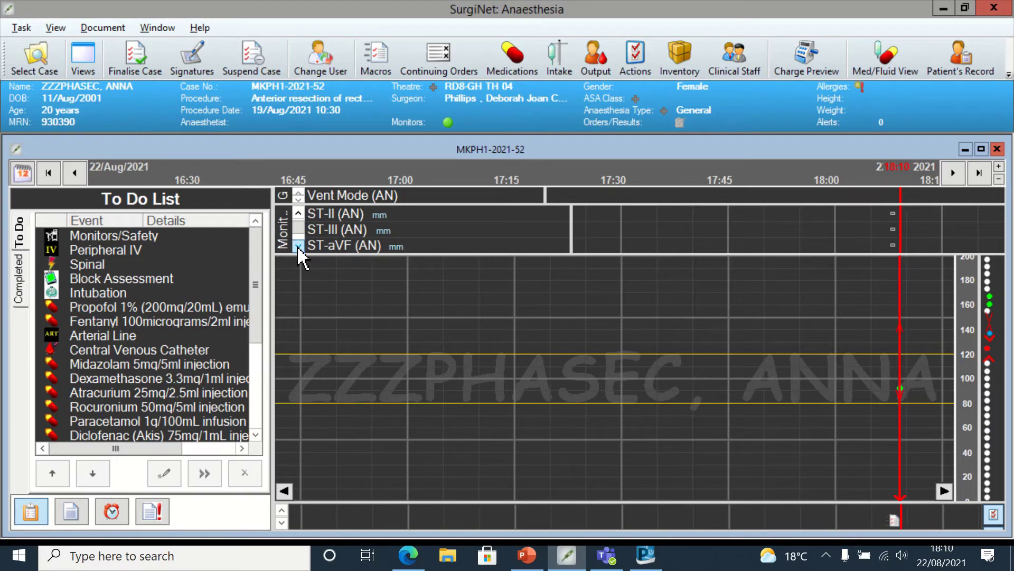
left_click(299, 246)
left_click(299, 246)
left_click(298, 246)
left_click(299, 246)
left_click(299, 246)
left_click(299, 246)
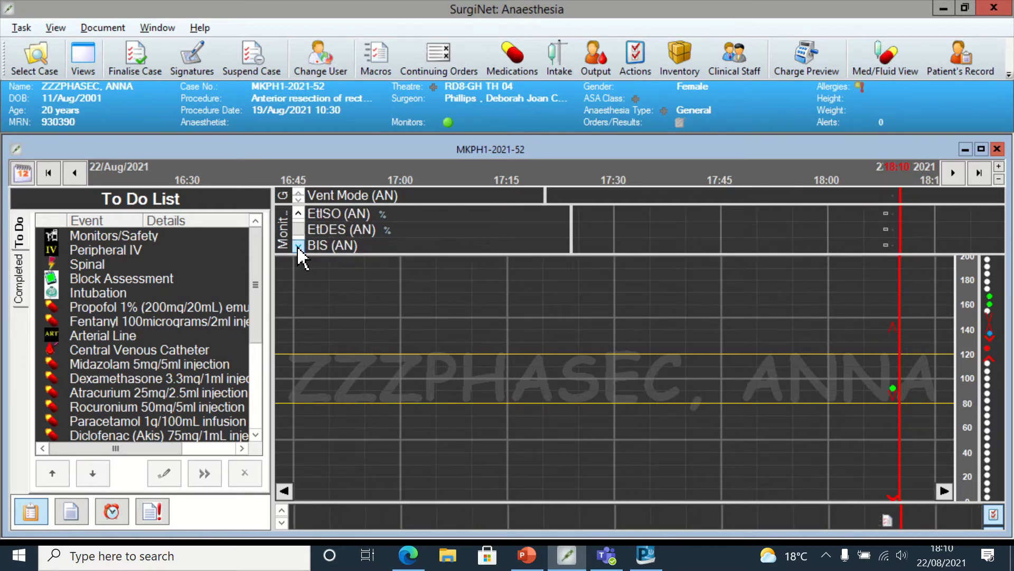
left_click(298, 246)
left_click(298, 246)
left_click(299, 245)
left_click(299, 246)
left_click(299, 245)
left_click(298, 246)
left_click(299, 245)
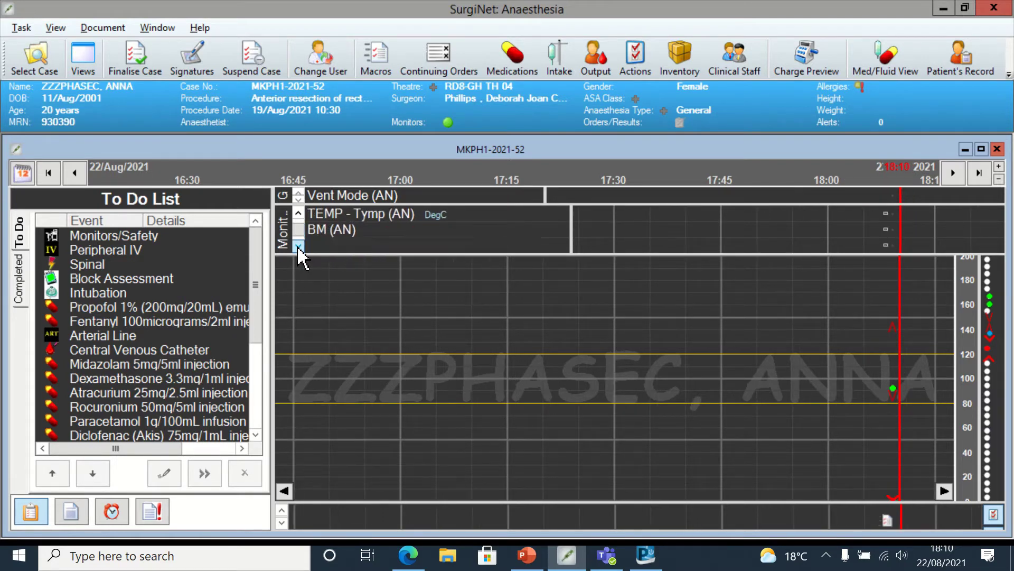
left_click(299, 246)
left_click(298, 246)
left_click(298, 246)
left_click(299, 245)
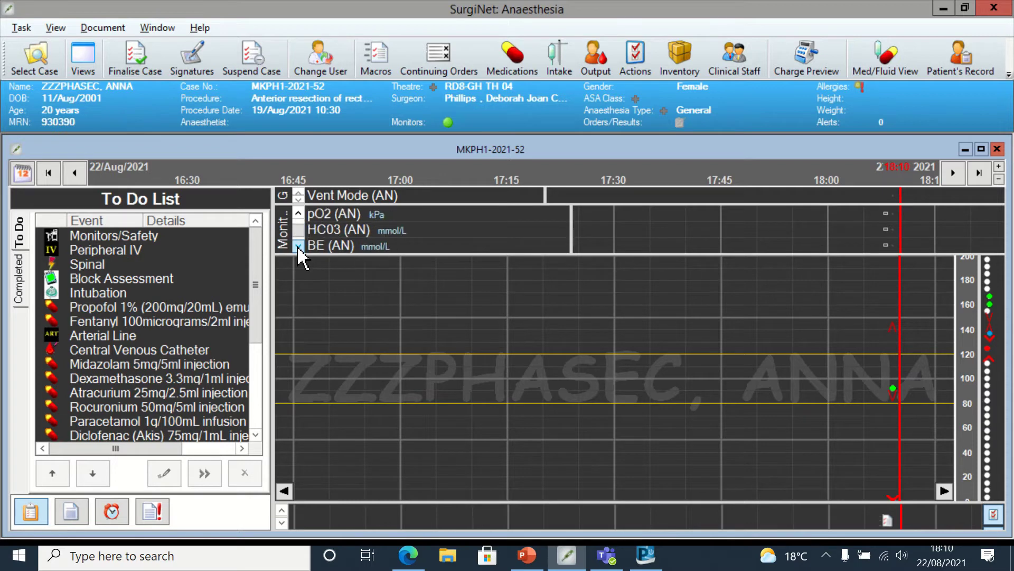
left_click(298, 246)
left_click(299, 246)
left_click(298, 246)
left_click(299, 246)
left_click(299, 246)
left_click(299, 246)
left_click(299, 246)
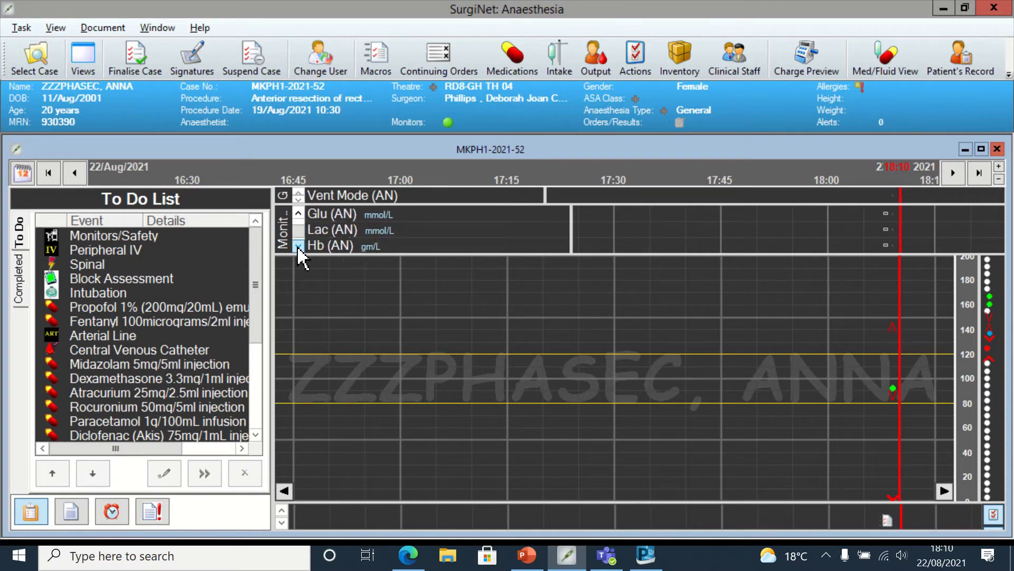
left_click(299, 245)
left_click(298, 246)
left_click(298, 246)
left_click(299, 245)
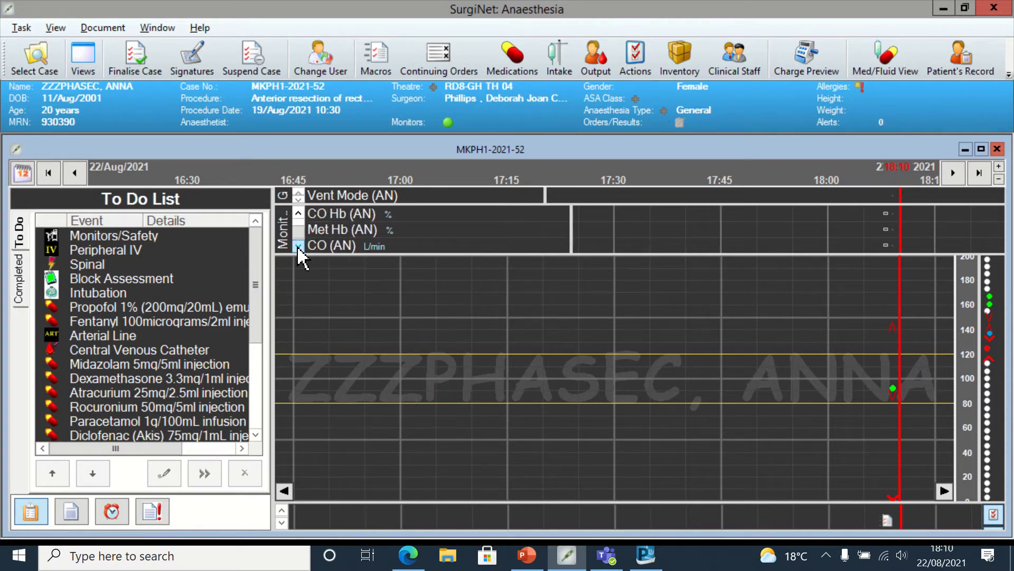
left_click(298, 246)
left_click(299, 246)
left_click(299, 246)
left_click(299, 246)
left_click(298, 246)
left_click(298, 245)
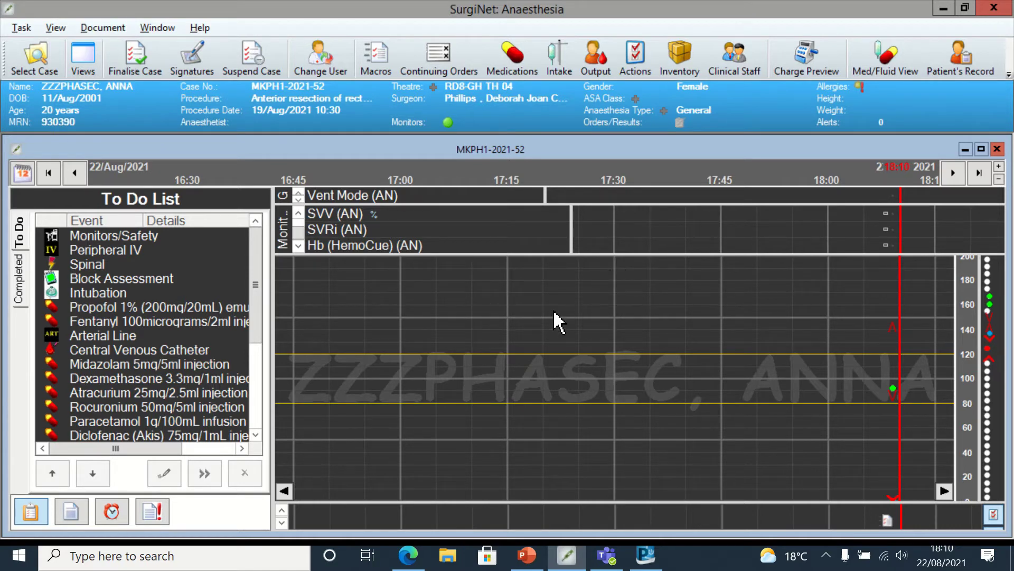
left_click(112, 237)
- File Monitors/Safety at 18:09: AAGBI machine check, suction, O2, bag available, emergency drugs present
right_click(113, 238)
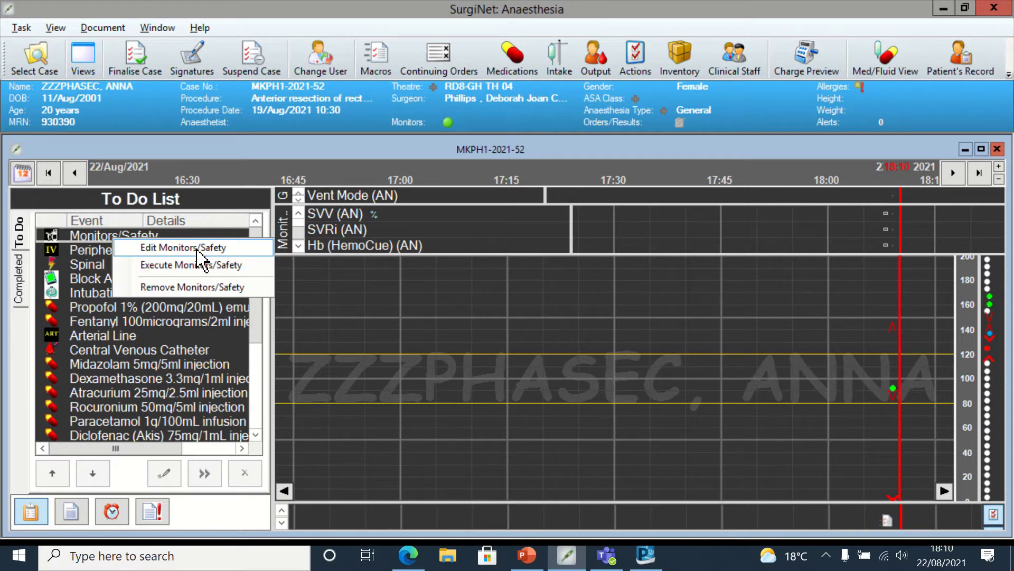
left_click(197, 249)
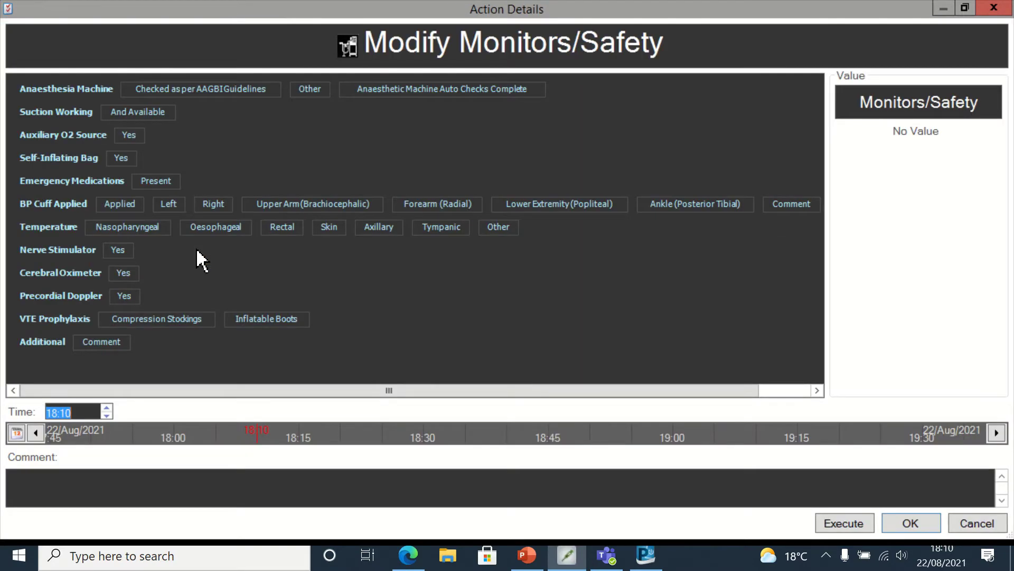
left_click(206, 90)
left_click(154, 113)
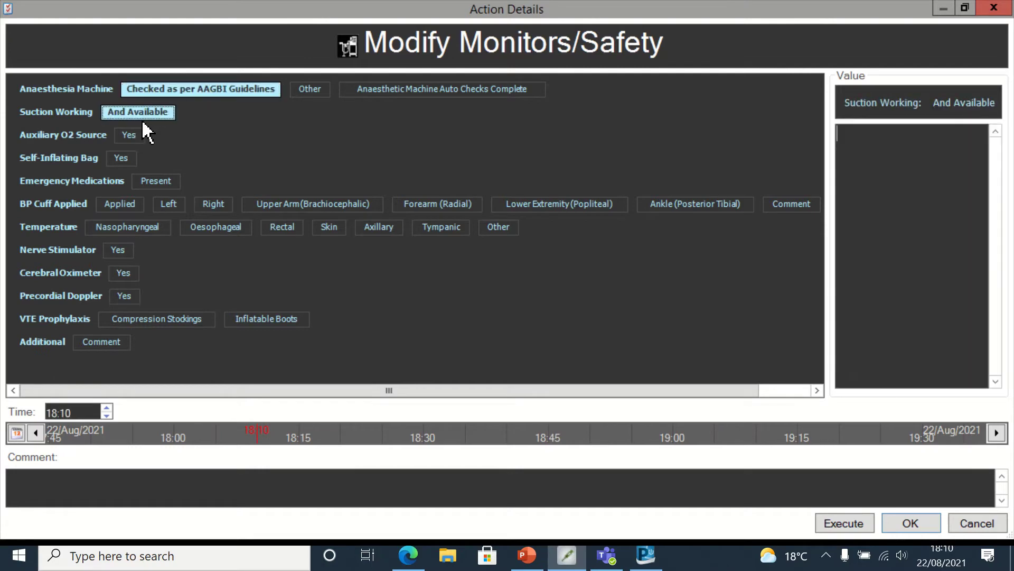
left_click(130, 136)
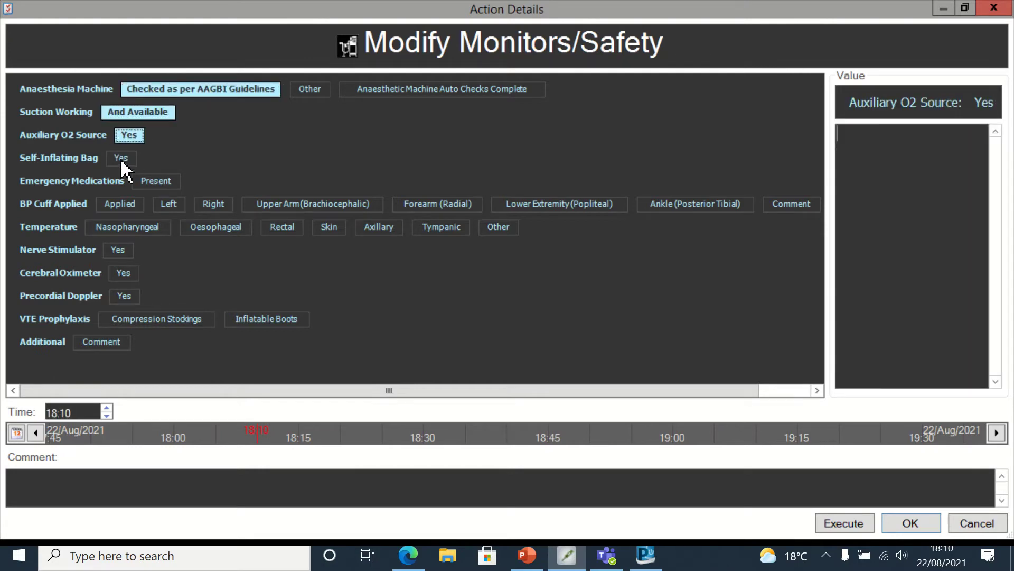
left_click(121, 159)
left_click(154, 181)
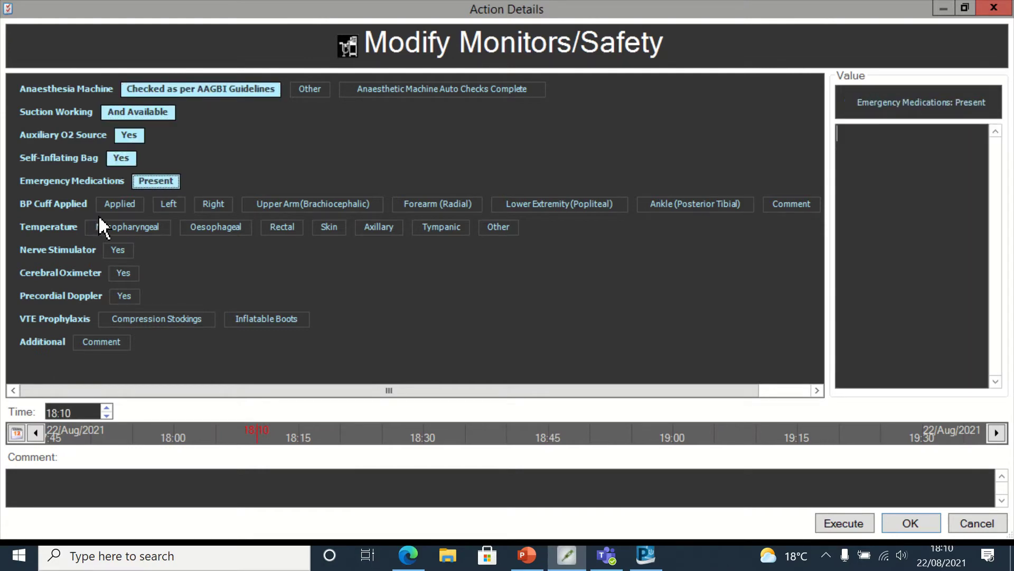
left_click(106, 416)
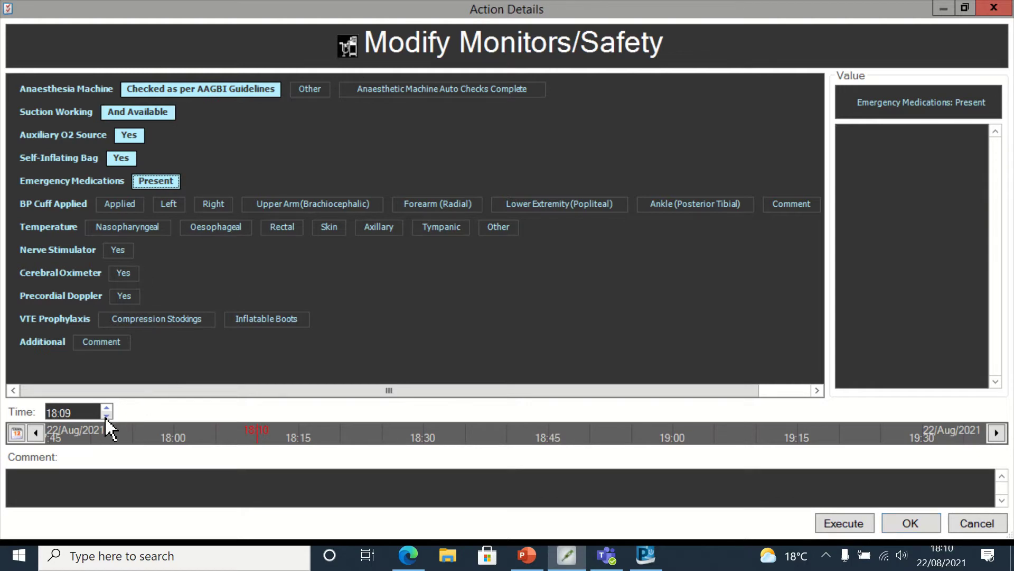
left_click(843, 524)
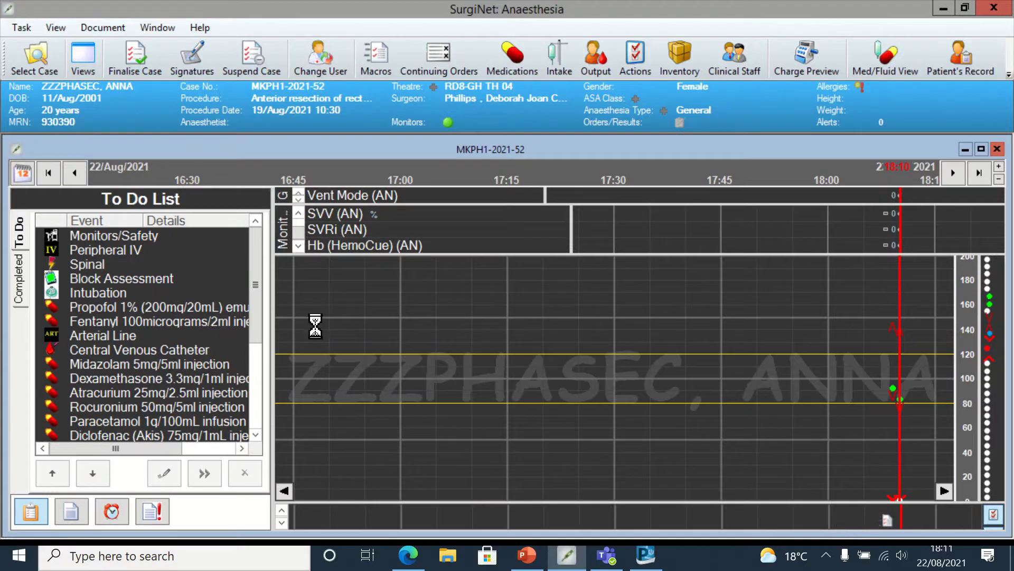
- File a left-hand 16G ChloraPrep IV at 18:10: infiltration, dressing applied, flushed, no complications
right_click(145, 235)
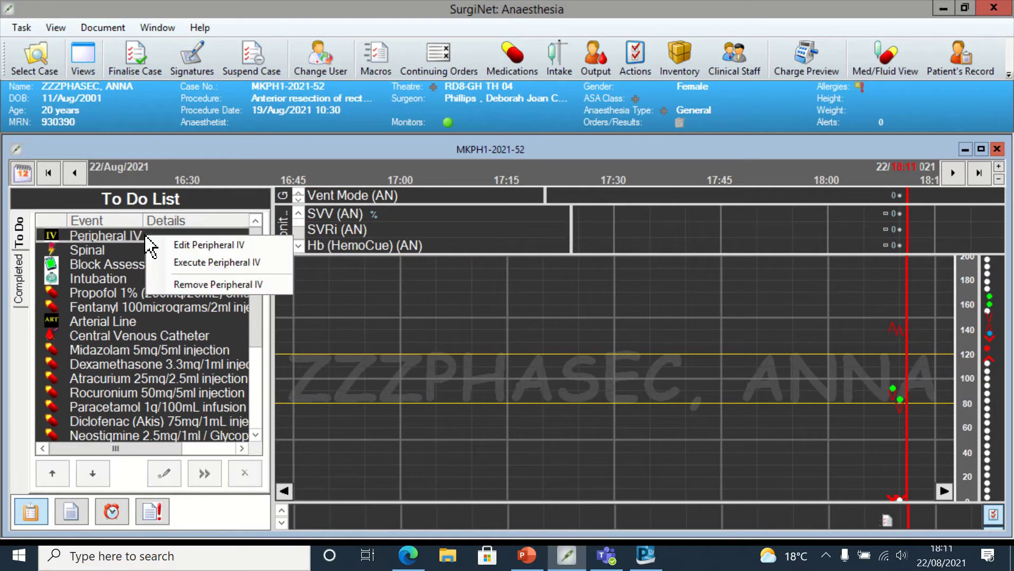
left_click(188, 246)
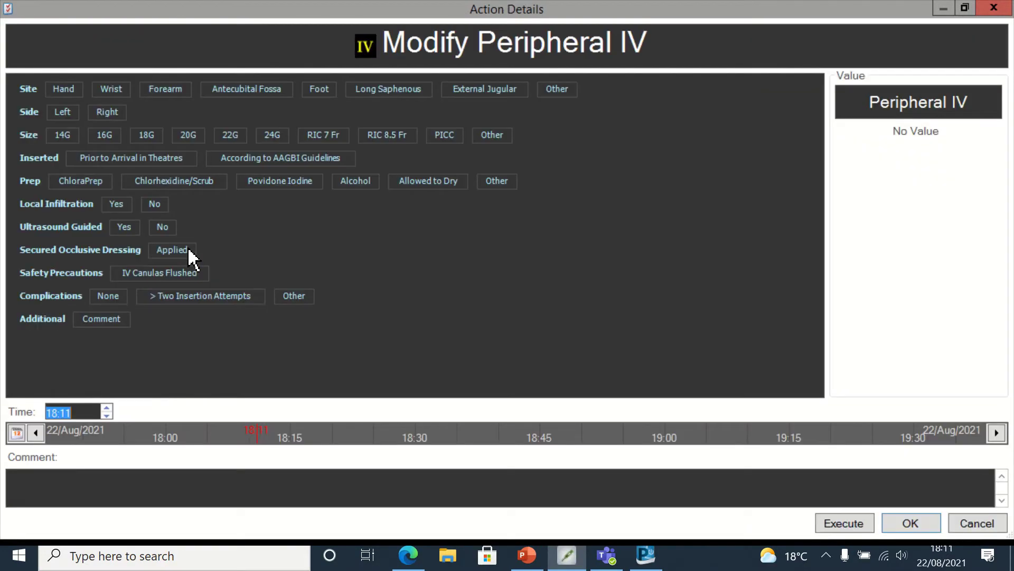
left_click(62, 91)
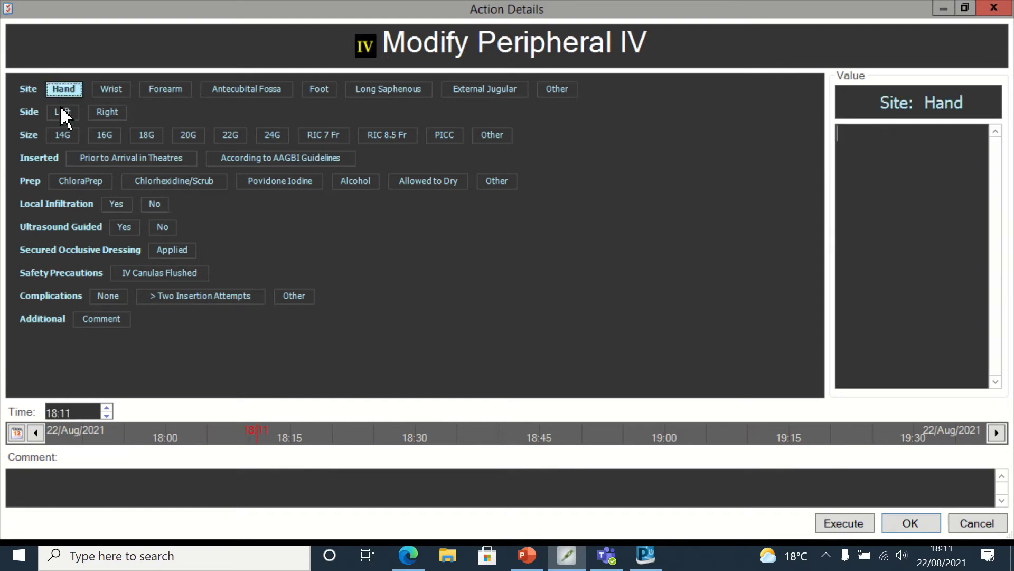
left_click(62, 113)
left_click(103, 137)
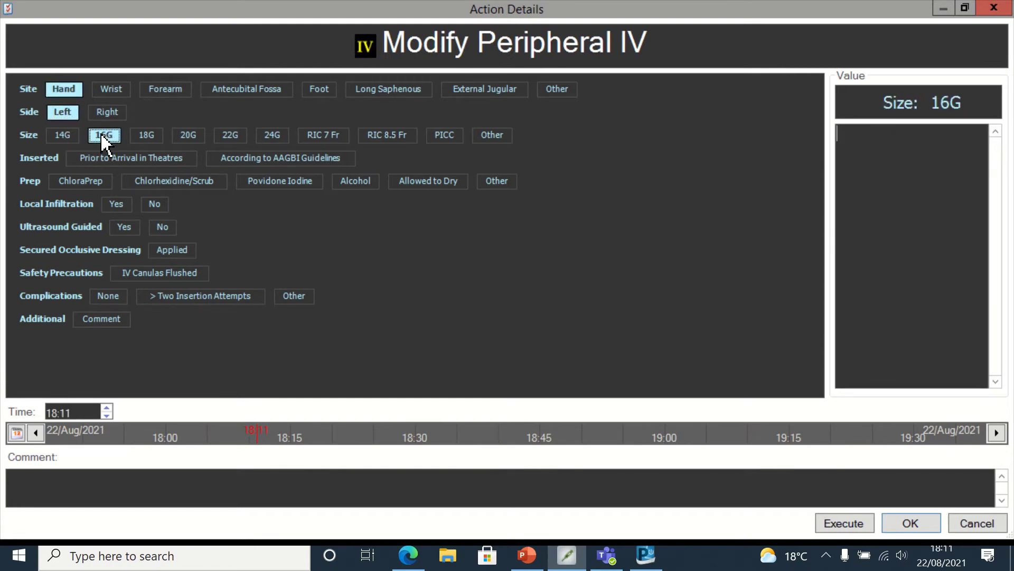
left_click(85, 182)
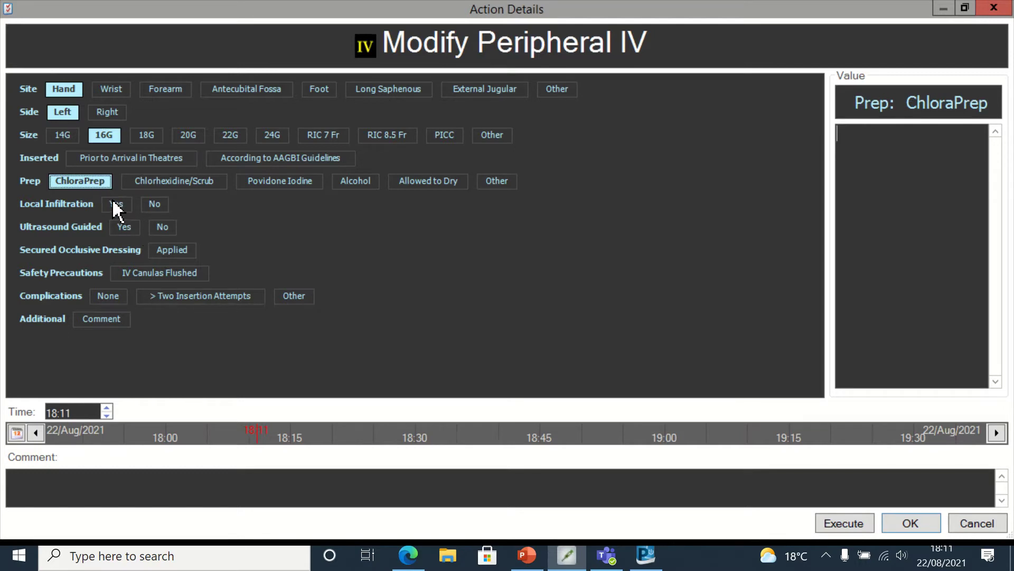
left_click(117, 206)
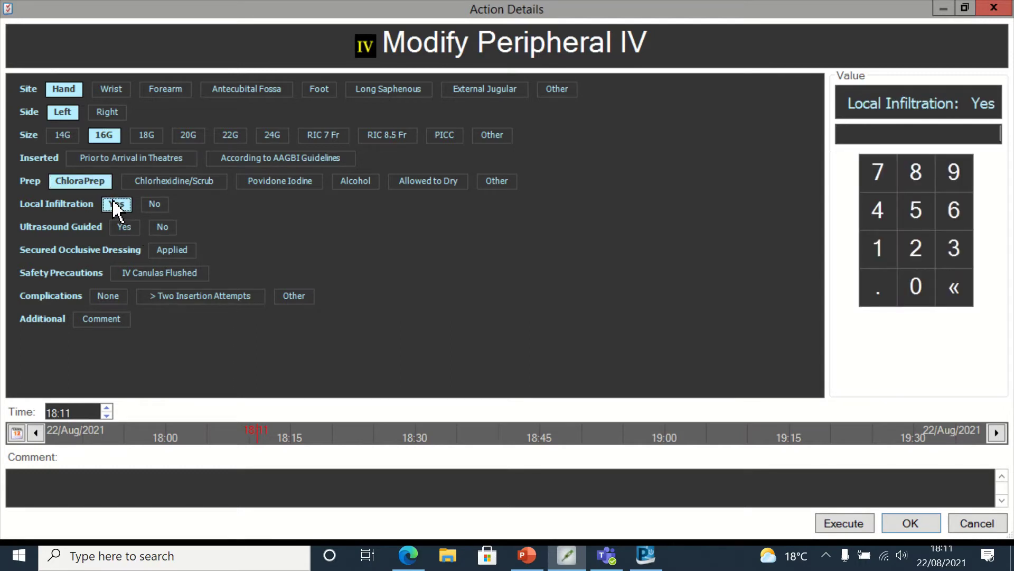
left_click(169, 252)
left_click(173, 275)
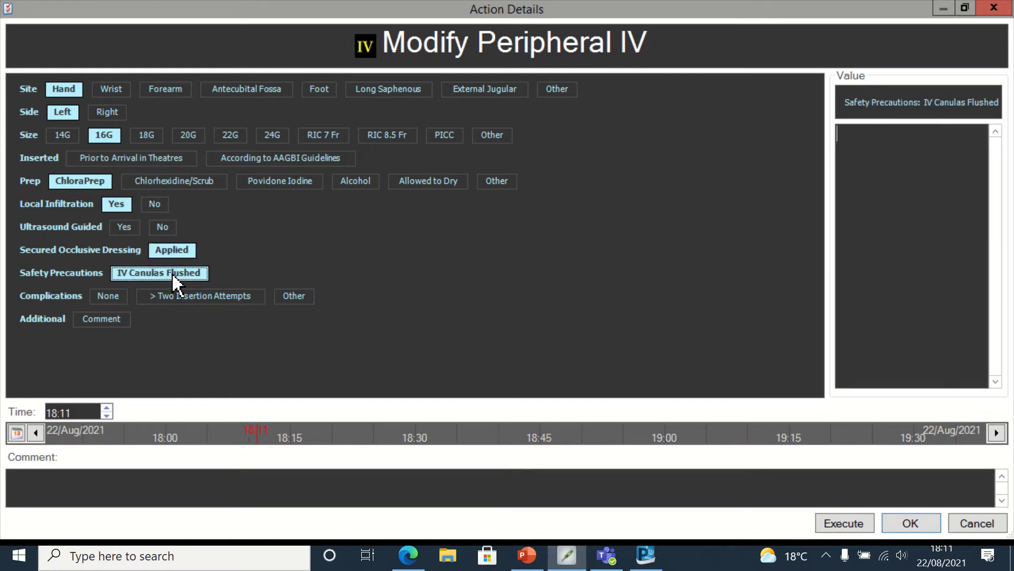
left_click(109, 294)
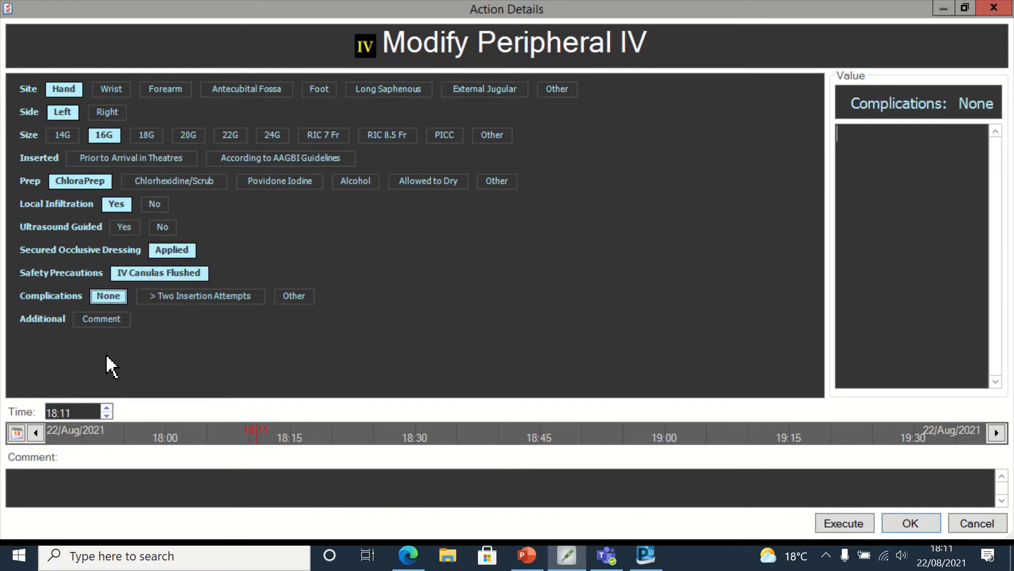
left_click(106, 415)
left_click(846, 523)
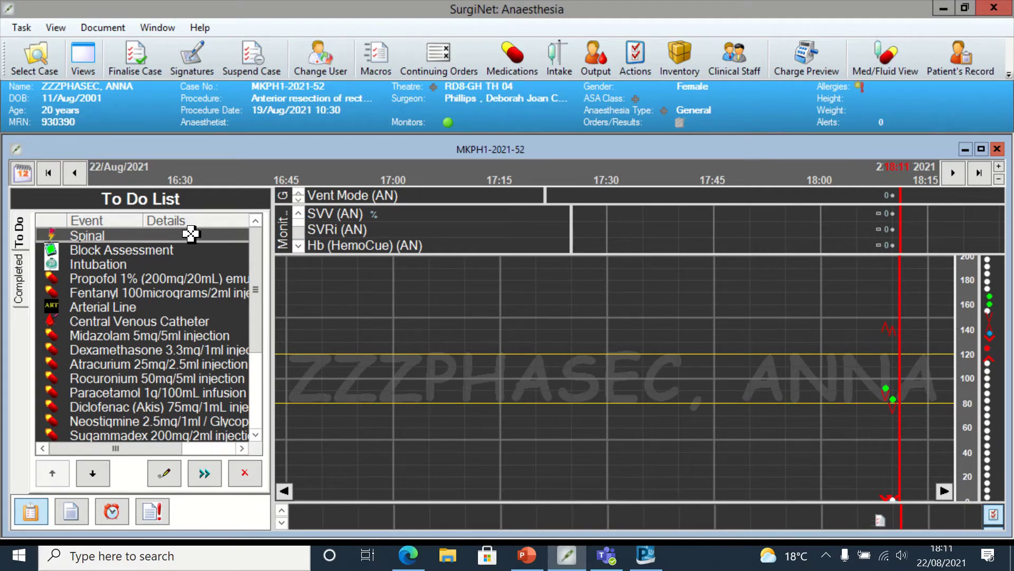
- Start the Spinal entry at 18:10 with patient awake and every asepsis precaution selected
right_click(189, 232)
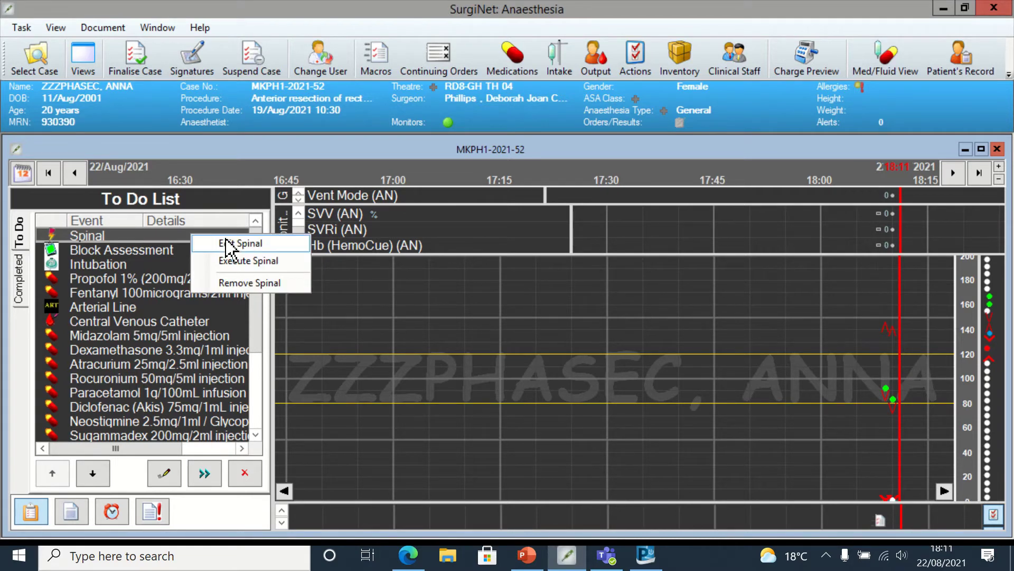
left_click(227, 243)
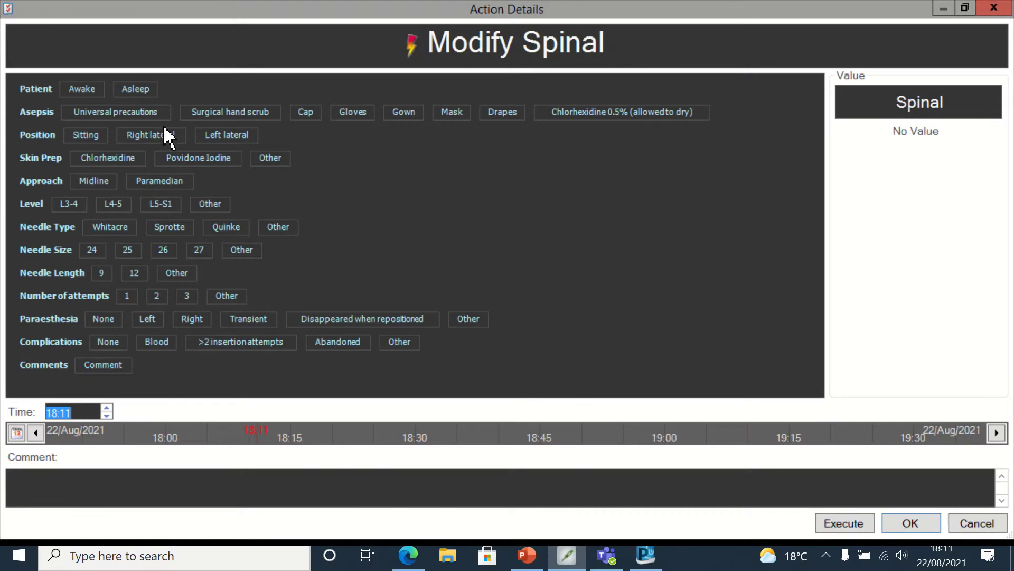
left_click(106, 415)
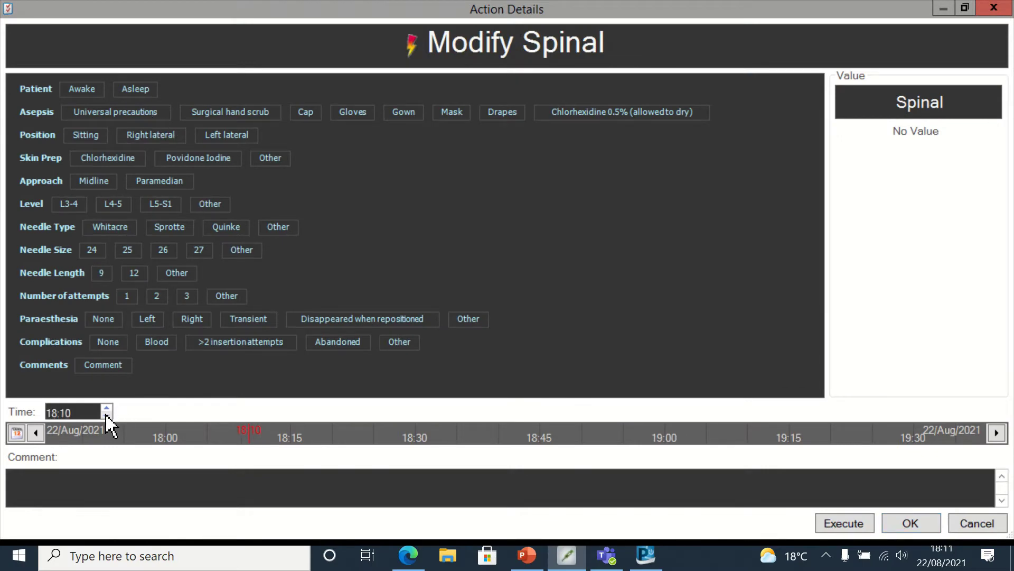
left_click(85, 91)
left_click(108, 114)
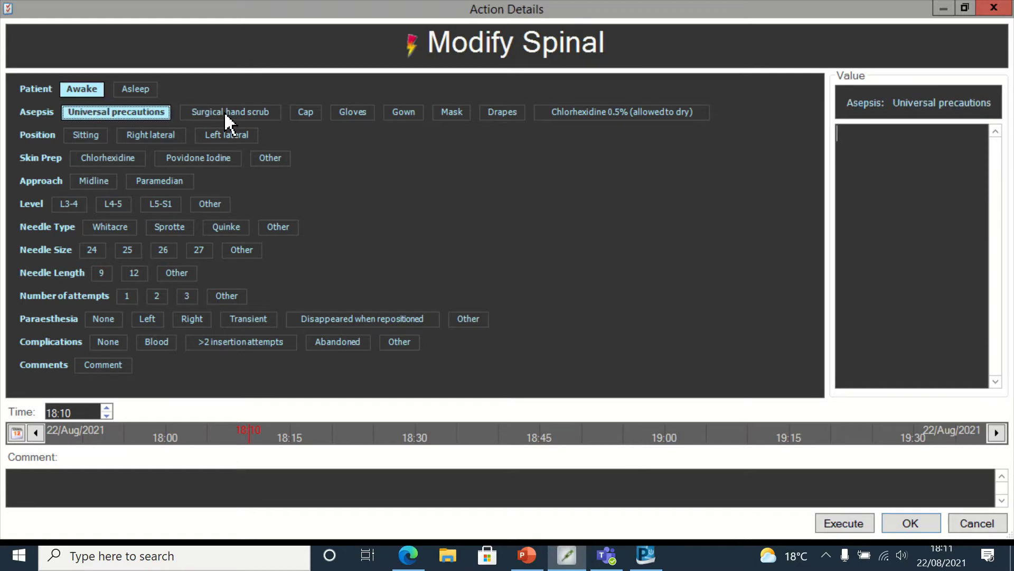
left_click(225, 114)
left_click(318, 117)
left_click(351, 112)
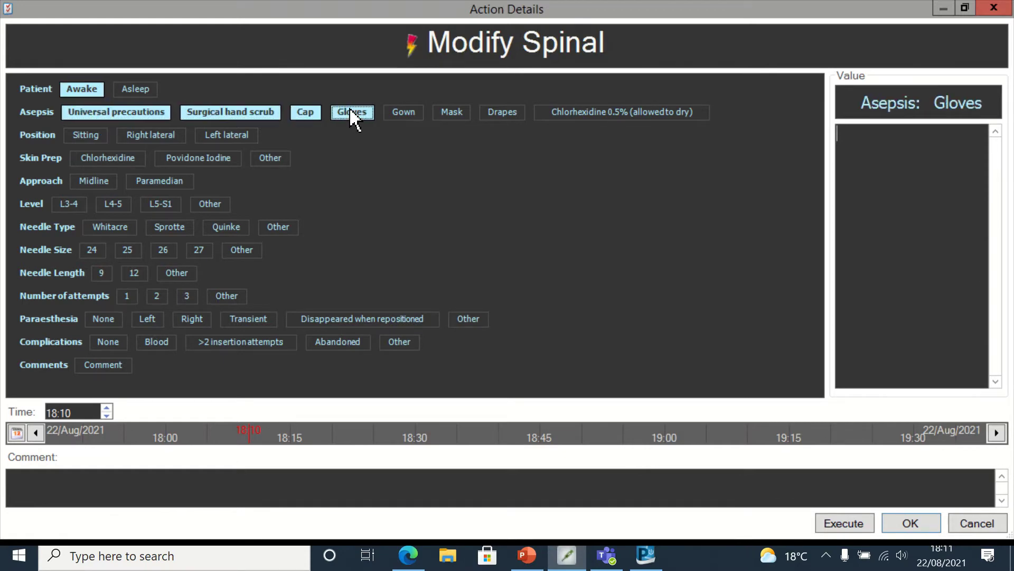
left_click(401, 114)
left_click(458, 114)
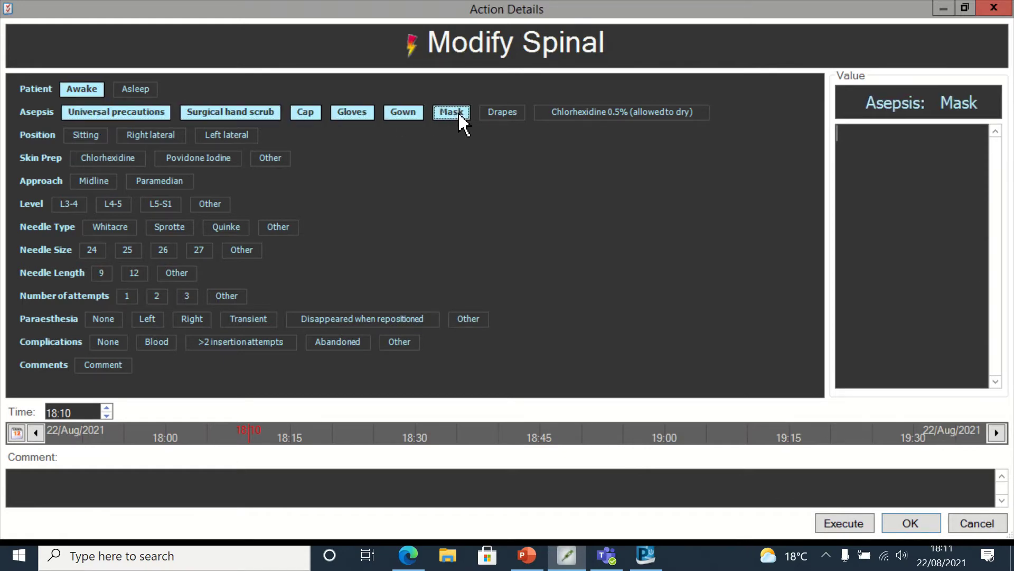
left_click(509, 113)
left_click(588, 114)
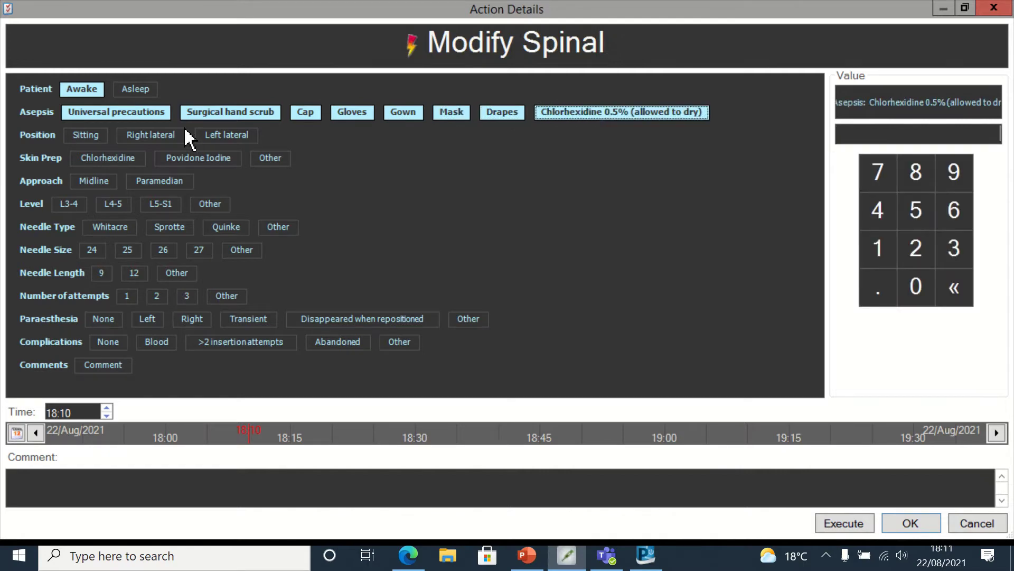
- Record sitting, Chlorhexidine, midline L3-4, Sprotte 24 length 9, one attempt, no complications; file it
left_click(85, 135)
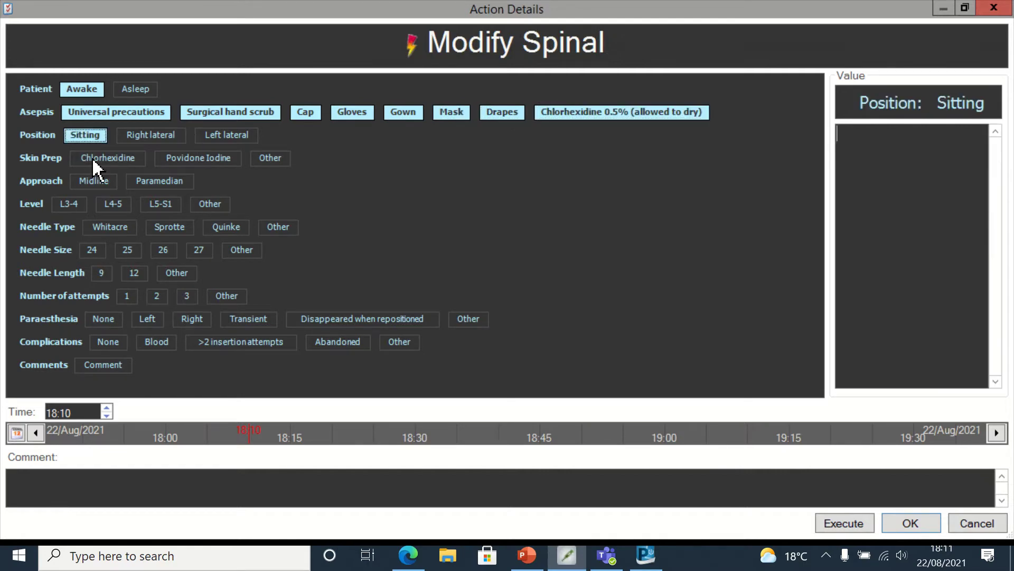
left_click(94, 160)
left_click(94, 182)
left_click(71, 205)
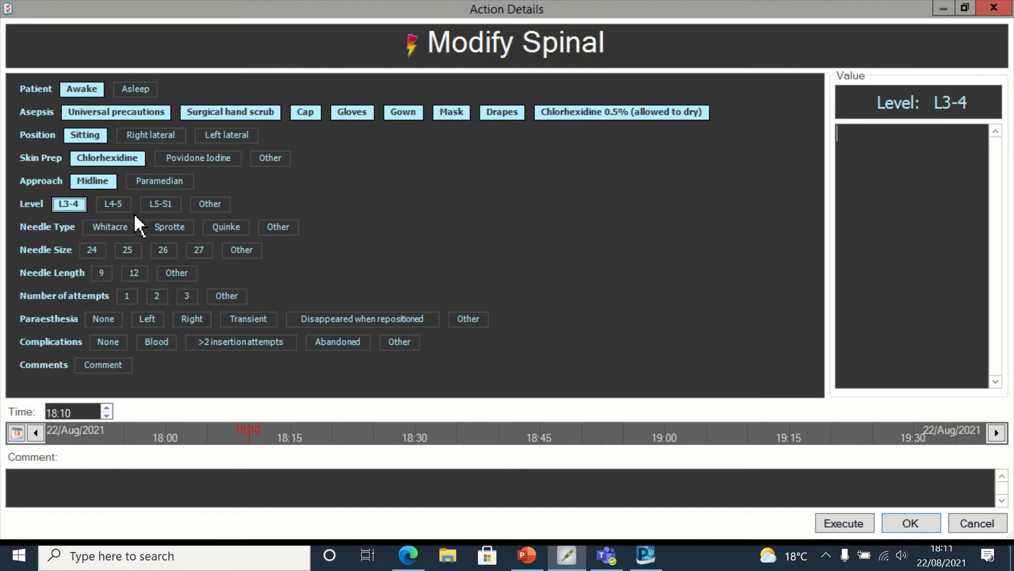
left_click(169, 229)
left_click(98, 253)
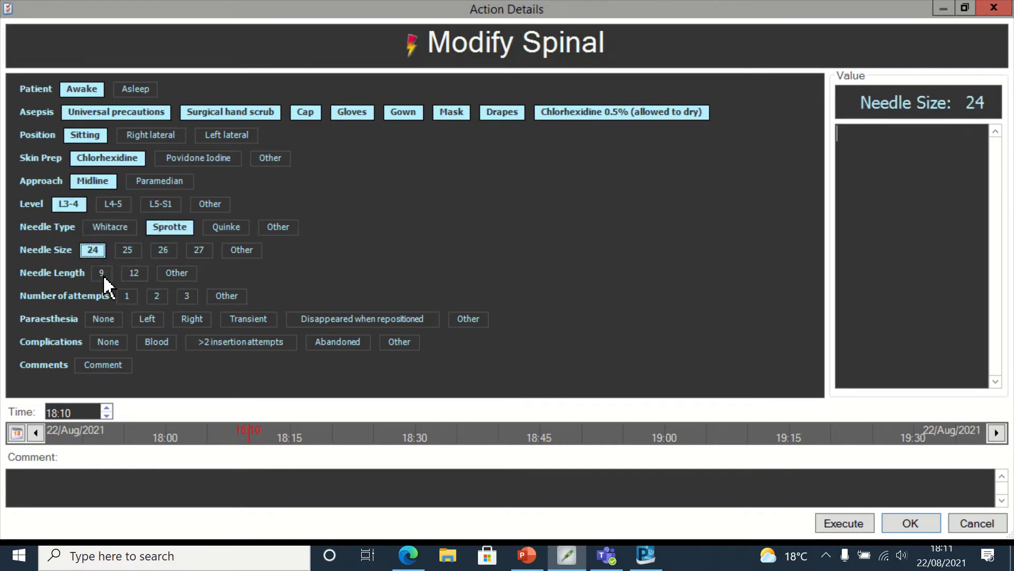
left_click(102, 274)
left_click(128, 298)
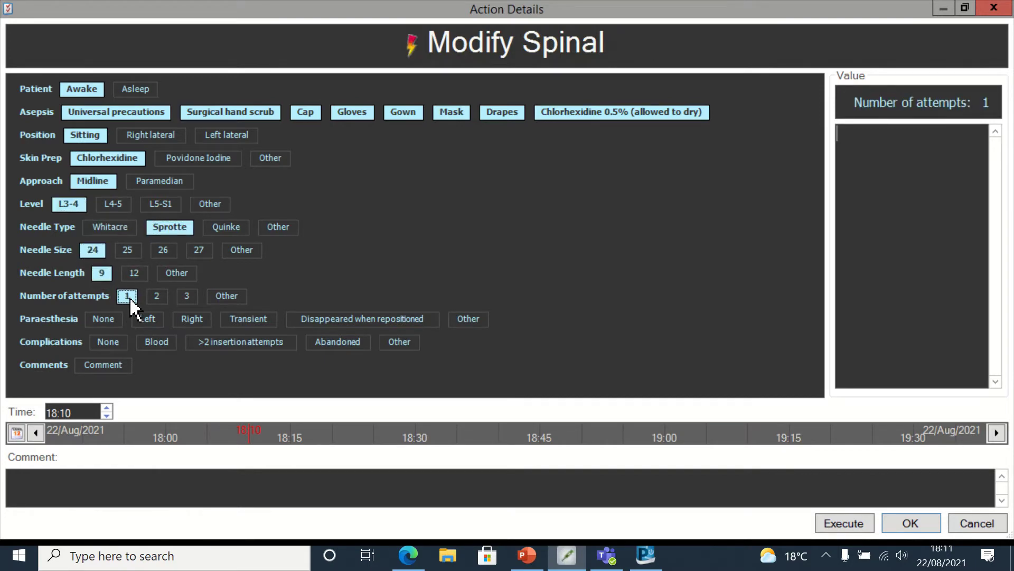
left_click(105, 321)
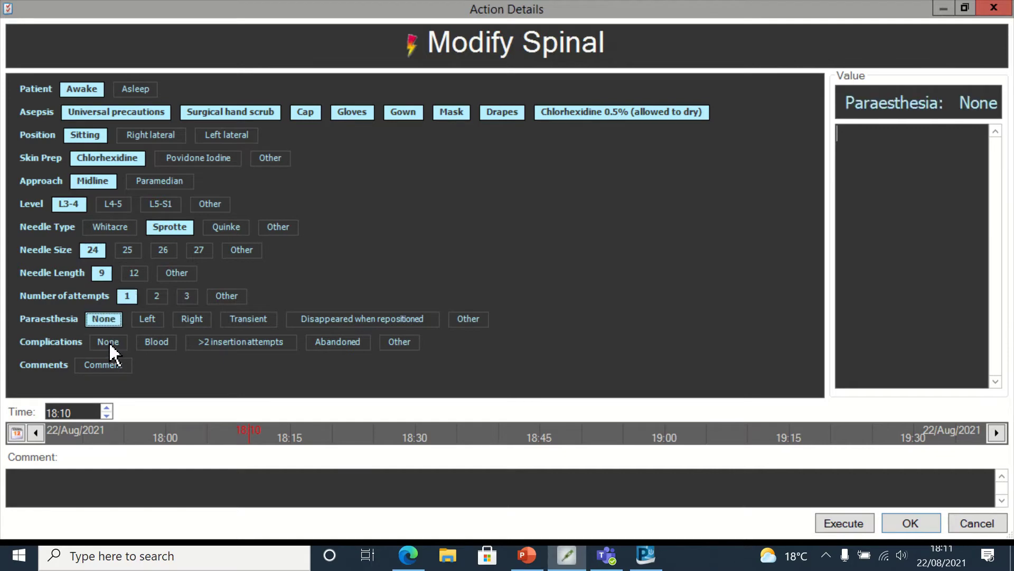
left_click(109, 342)
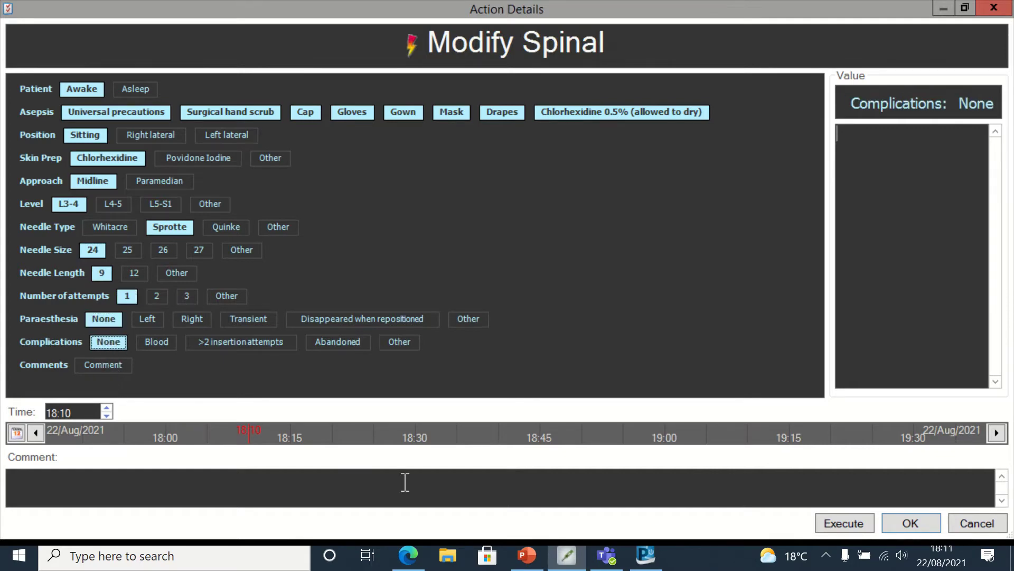
left_click(843, 523)
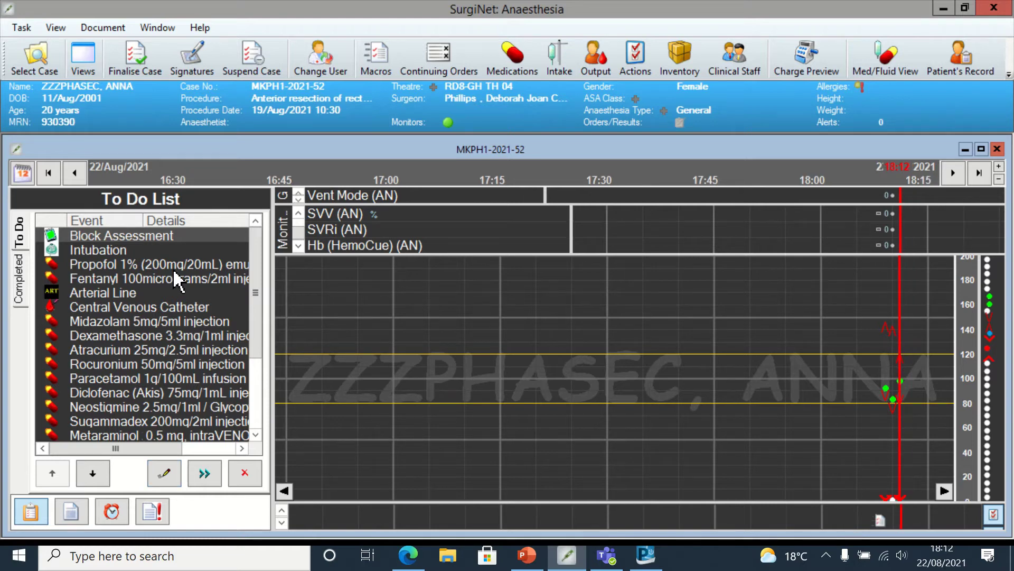
- From Local Anaesthetics, chart a 2 mL bolus of Bupivacaine 20mg/4mL (Marcain Heavy) timed at 18:10
left_click_drag(120, 236, 79, 507)
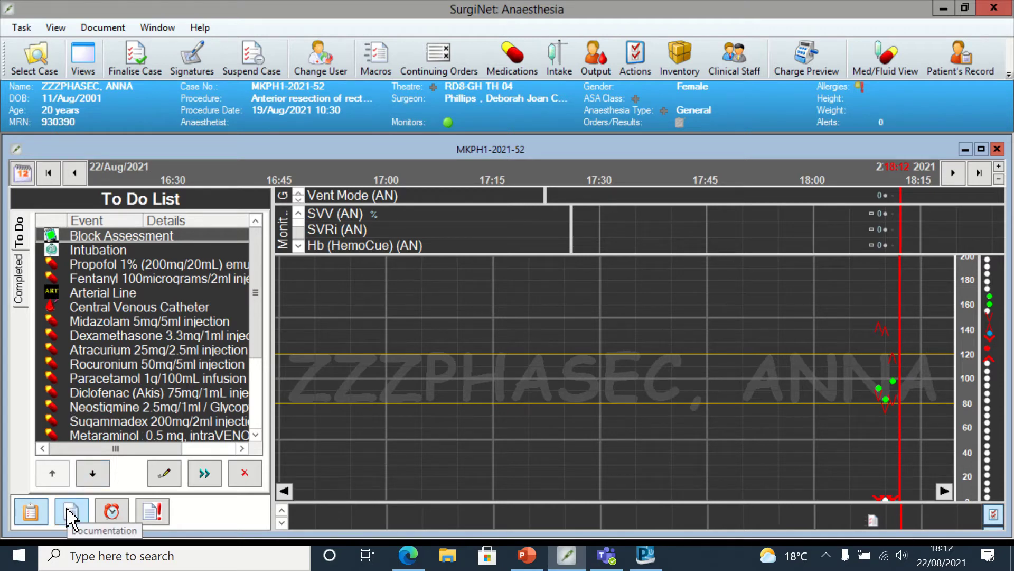
left_click(72, 512)
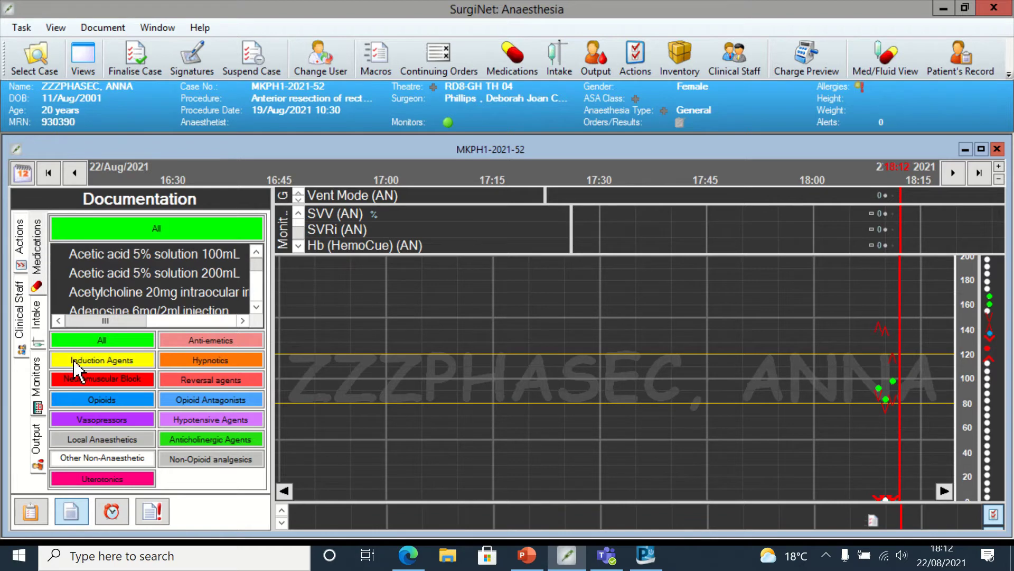
left_click(116, 440)
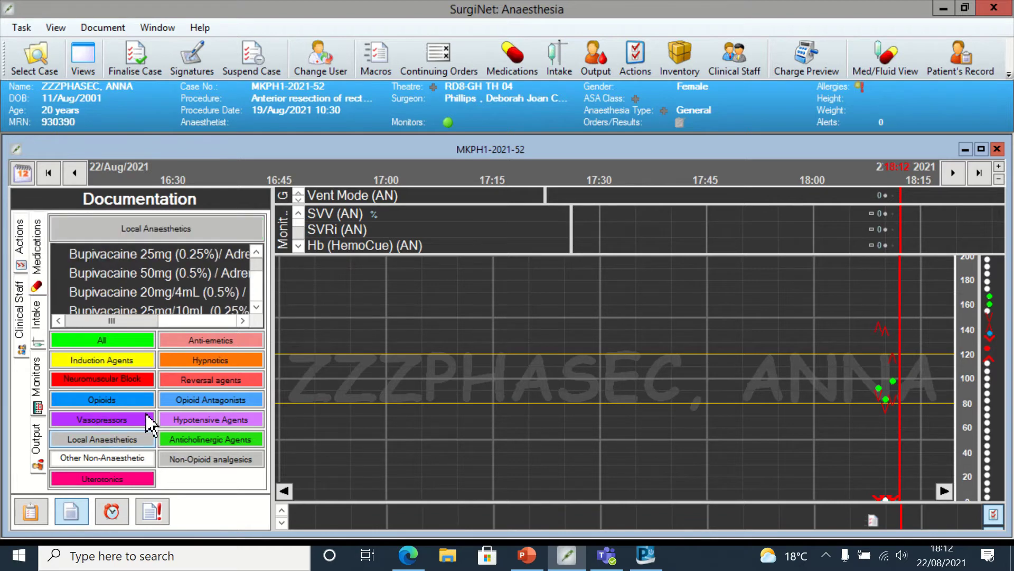
left_click(257, 309)
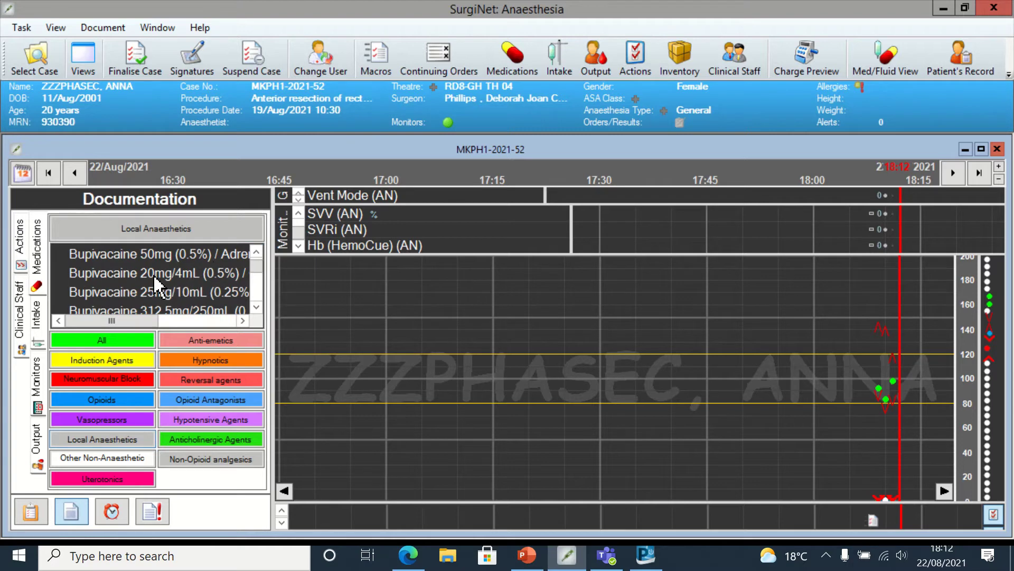
left_click(191, 270)
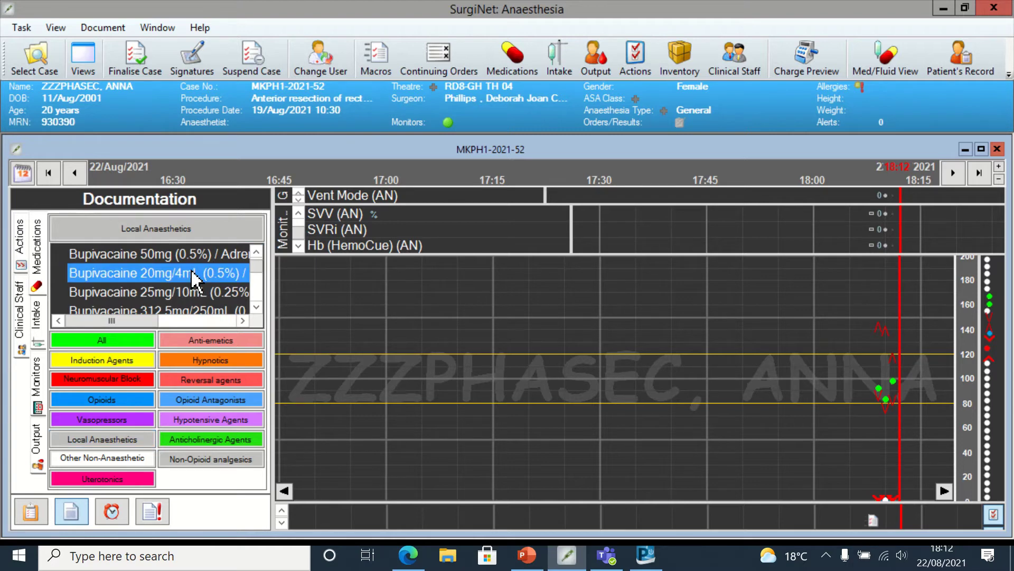
double_click(191, 270)
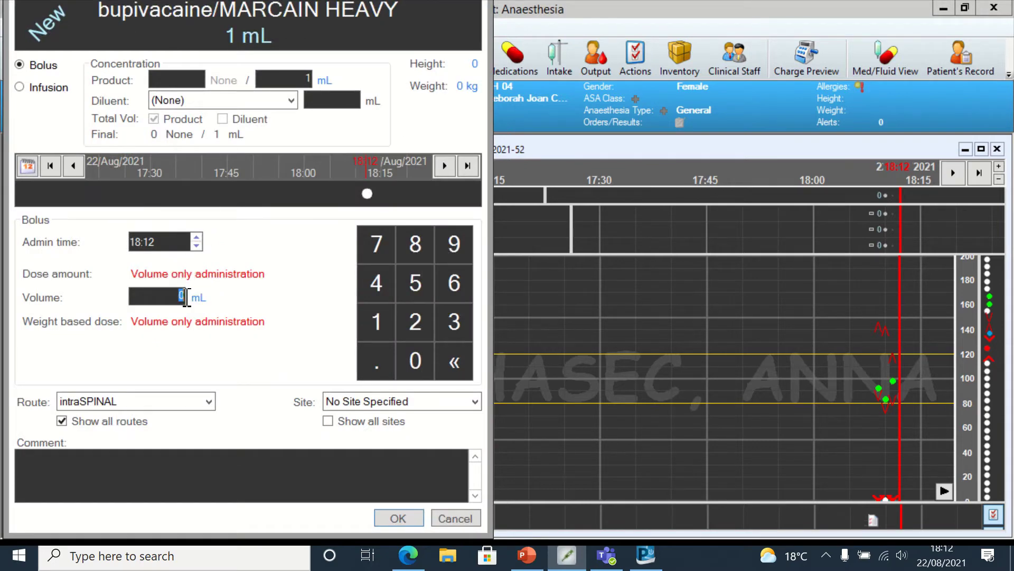
left_click(184, 297)
type("2")
left_click_drag(366, 193, 358, 193)
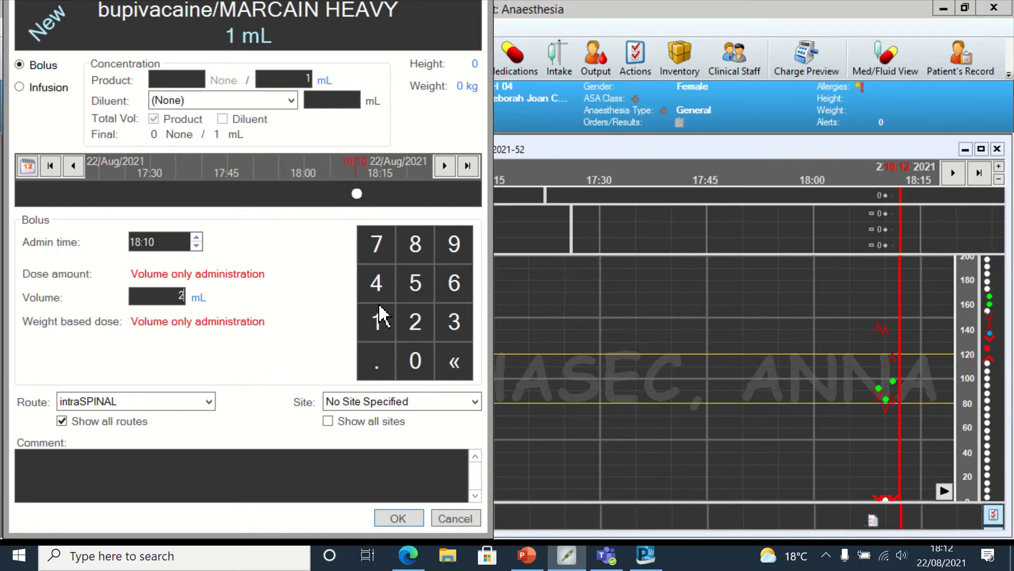
left_click(398, 518)
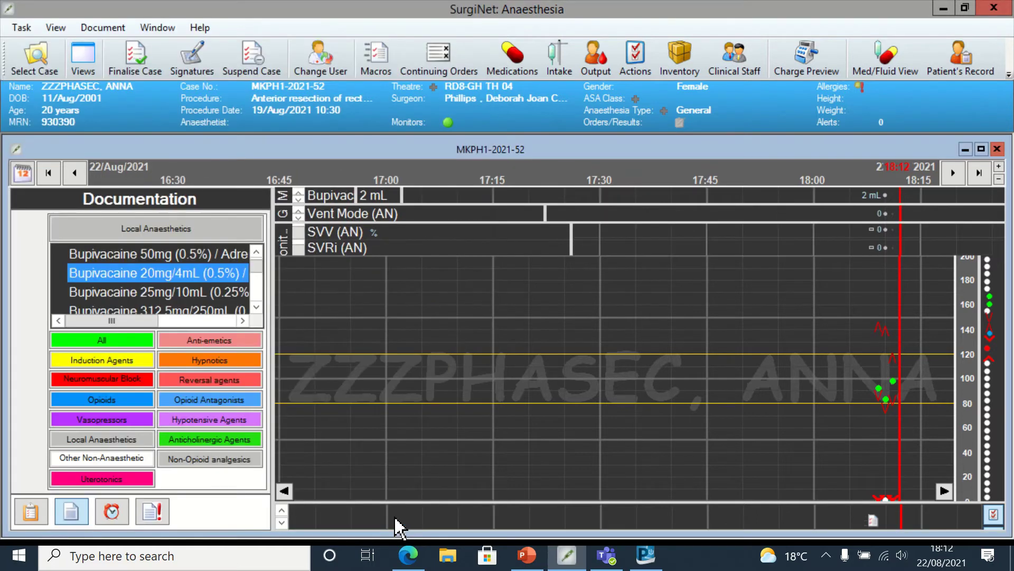
- From Opioids, chart 0.3 mg of Diamorphine 5mg injection with administration time 18:10
left_click(118, 401)
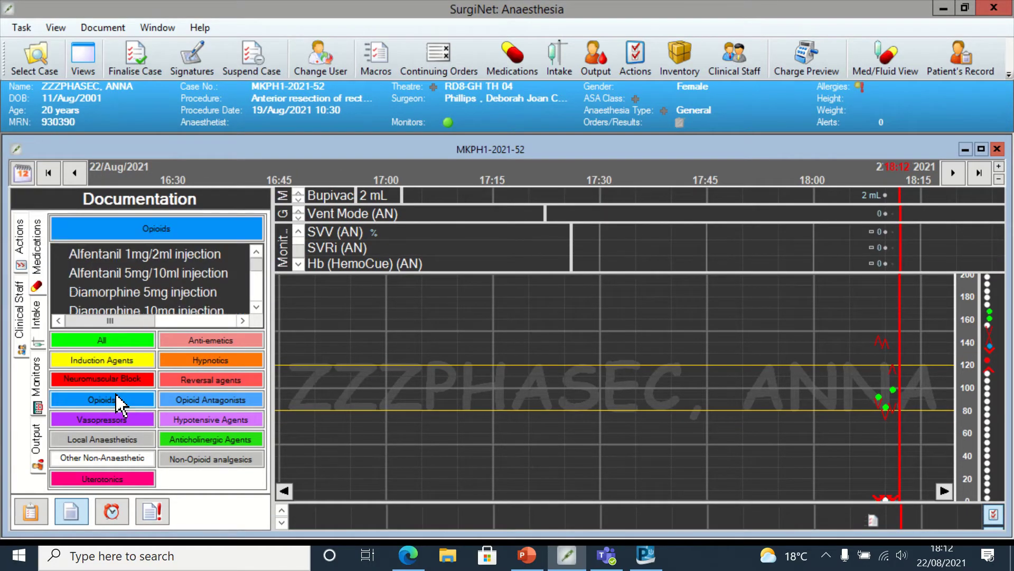
left_click(193, 293)
double_click(189, 293)
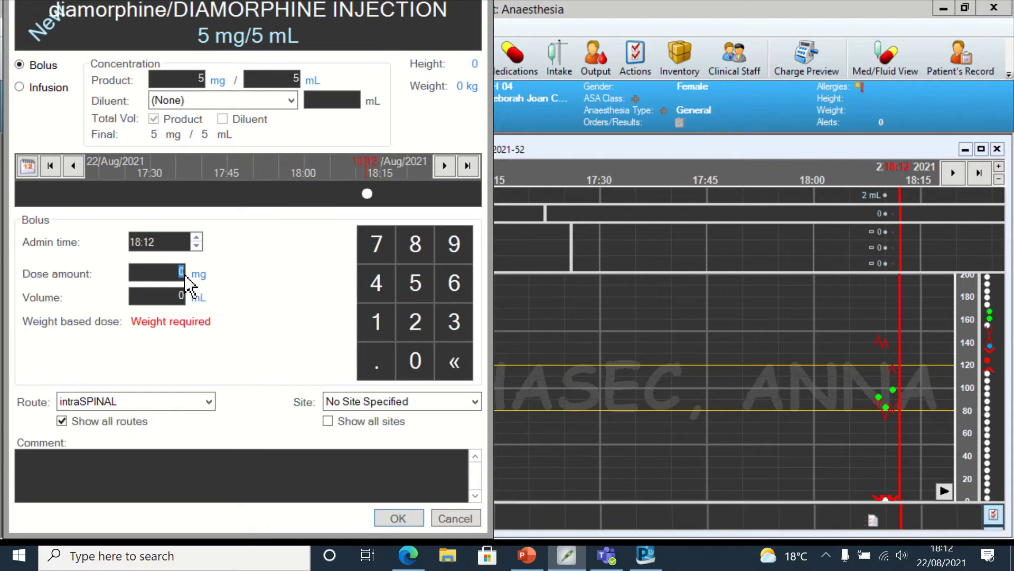
left_click(182, 271)
type(".3")
left_click_drag(367, 193, 358, 194)
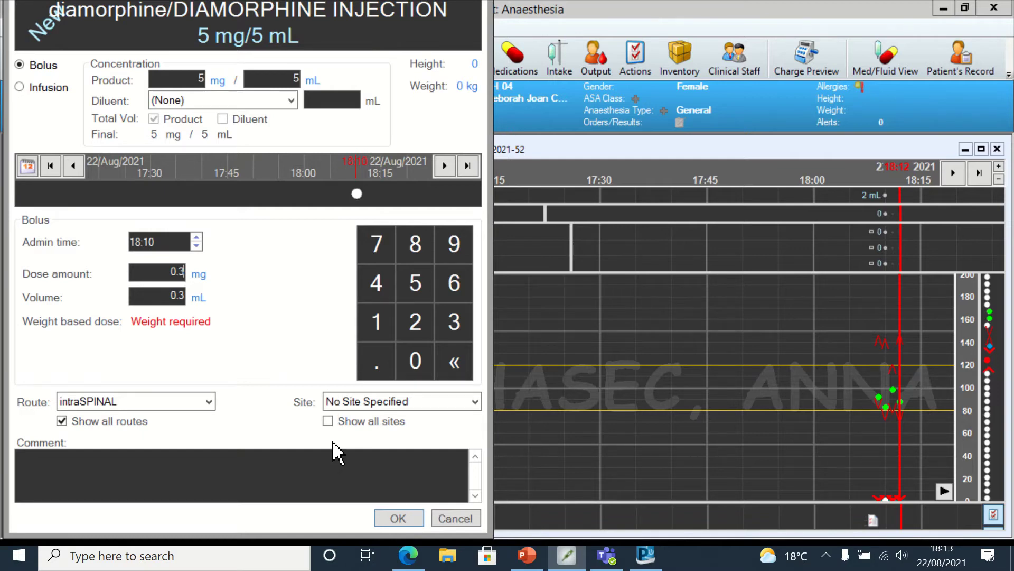
left_click(385, 519)
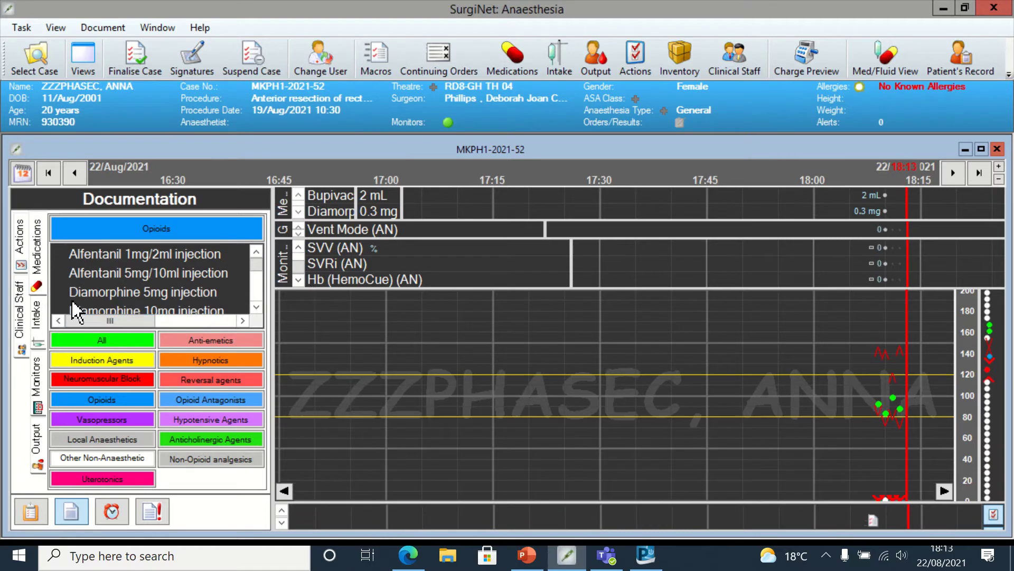
- Edit the Block Assessment to-do item, setting sensory levels to T9 upper and S5 lower on both sides
left_click(30, 515)
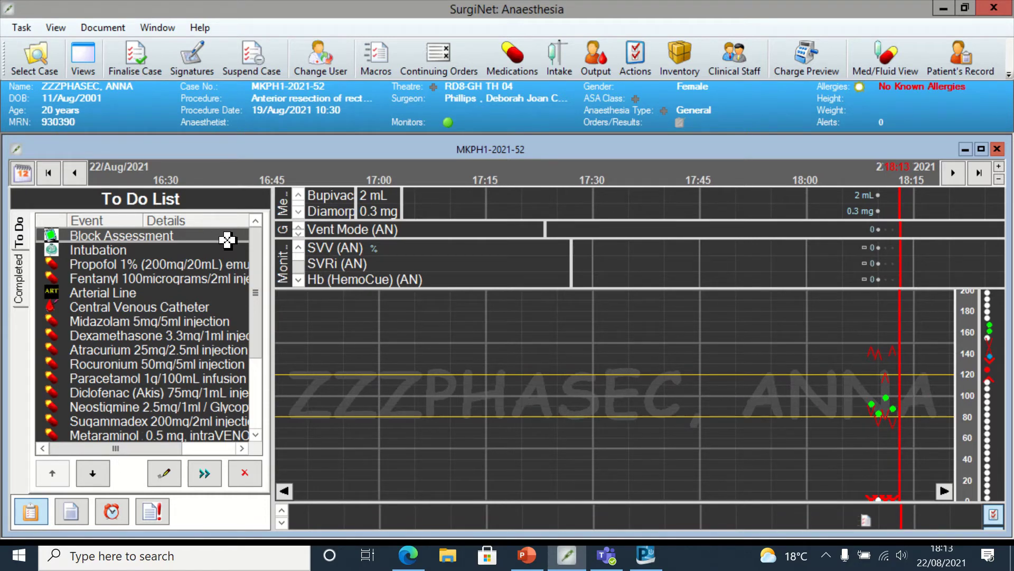
right_click(228, 241)
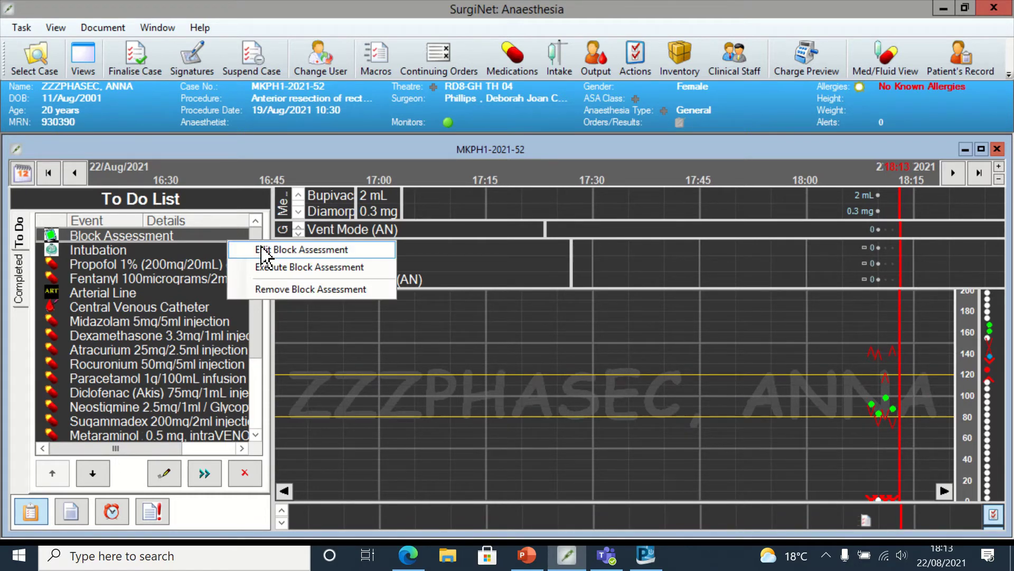
left_click(262, 247)
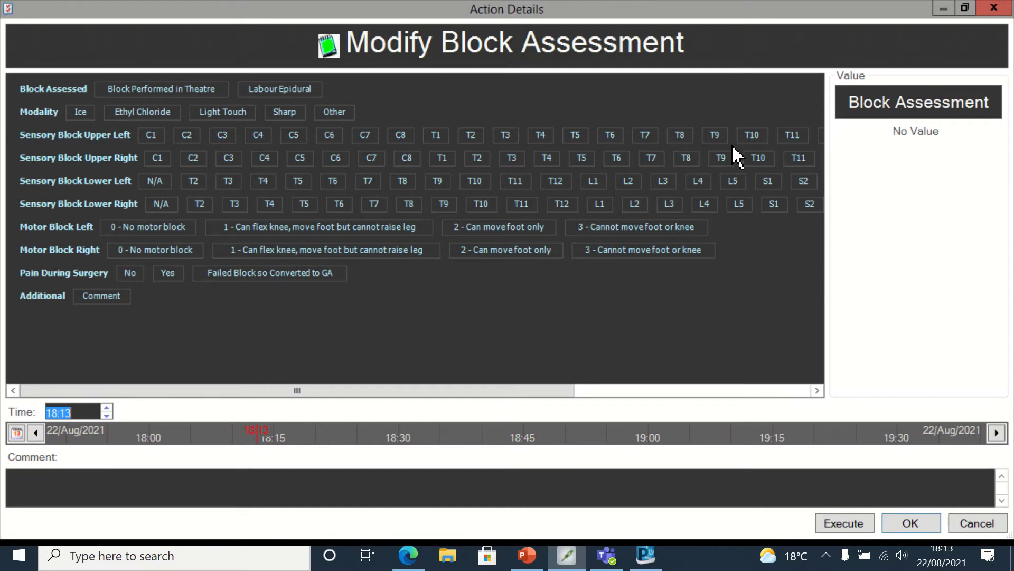
left_click(715, 137)
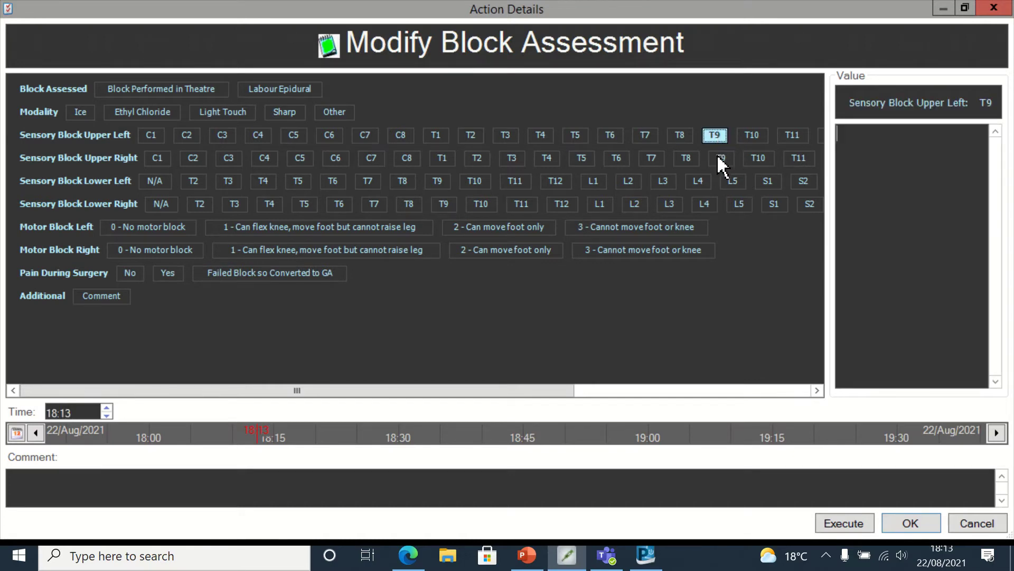
left_click(721, 159)
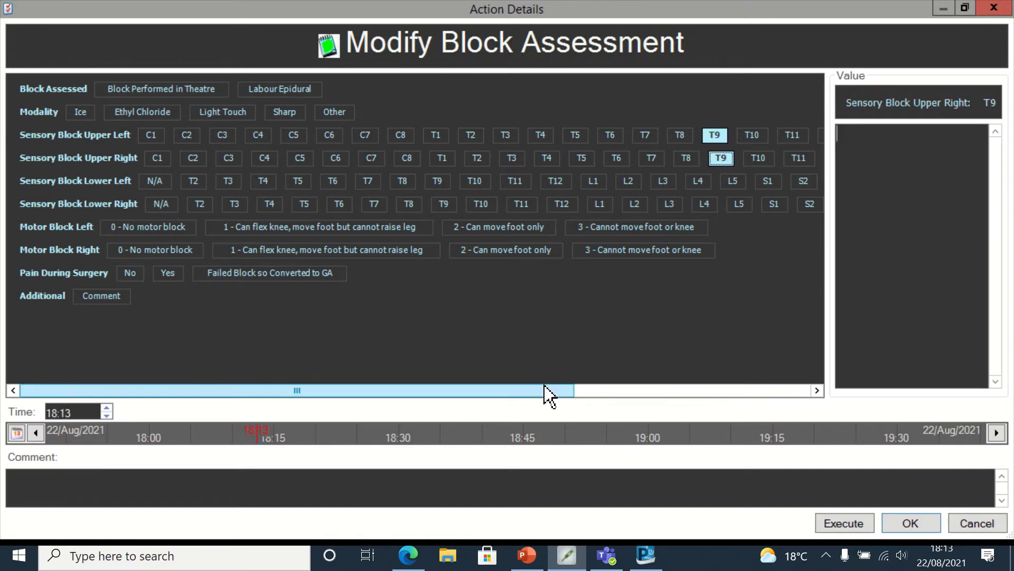
left_click_drag(546, 390, 787, 412)
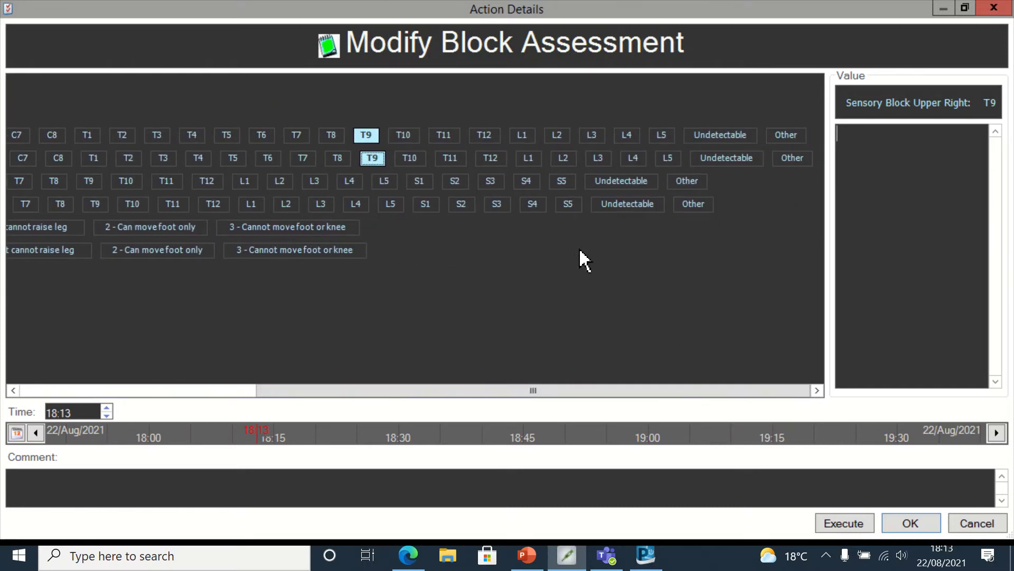
left_click(562, 183)
left_click(568, 205)
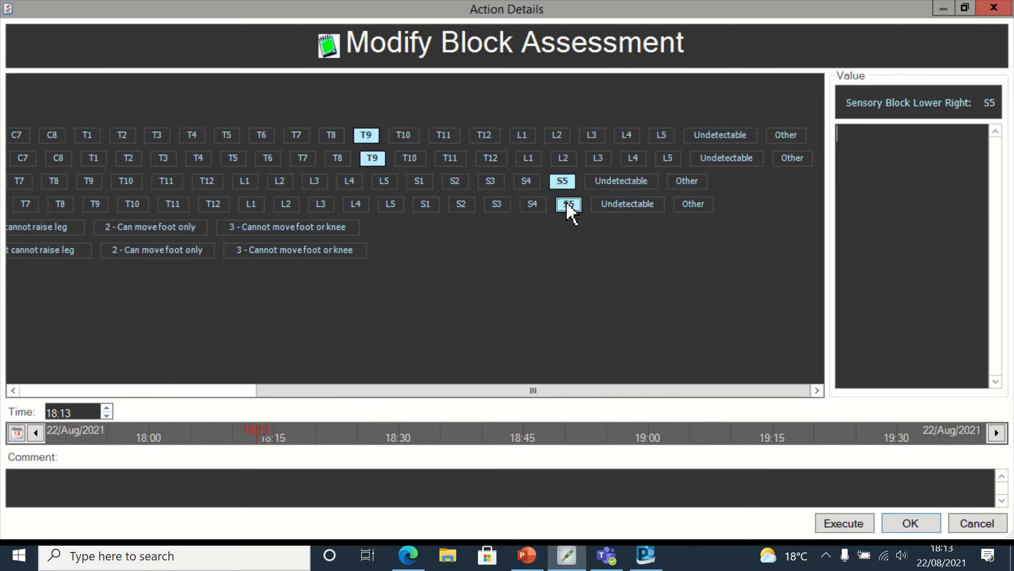
- Grade both legs' motor block as 2 (can move foot only) and backdate the assessment to 18:10
left_click_drag(493, 390, 278, 390)
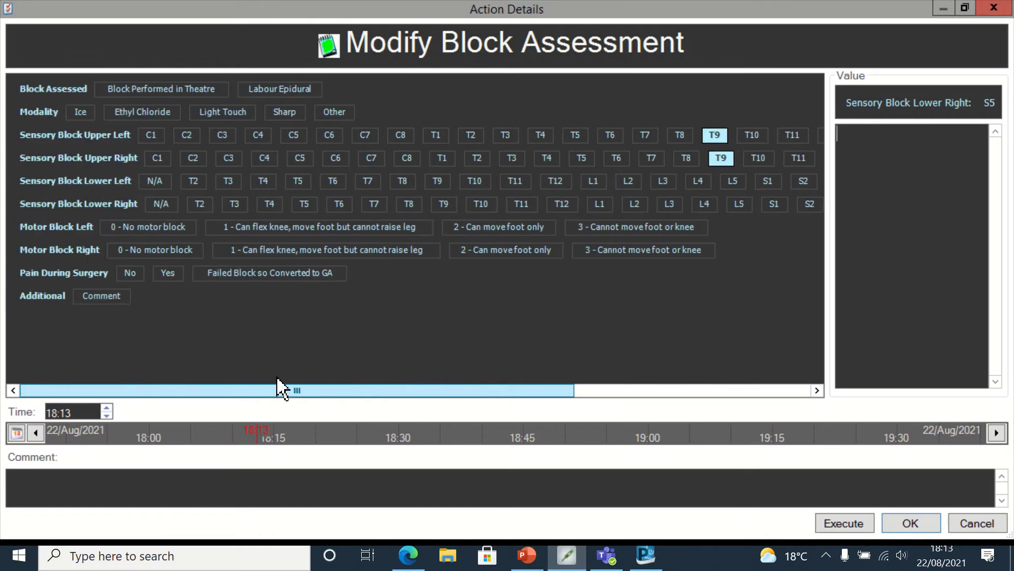
left_click(400, 229)
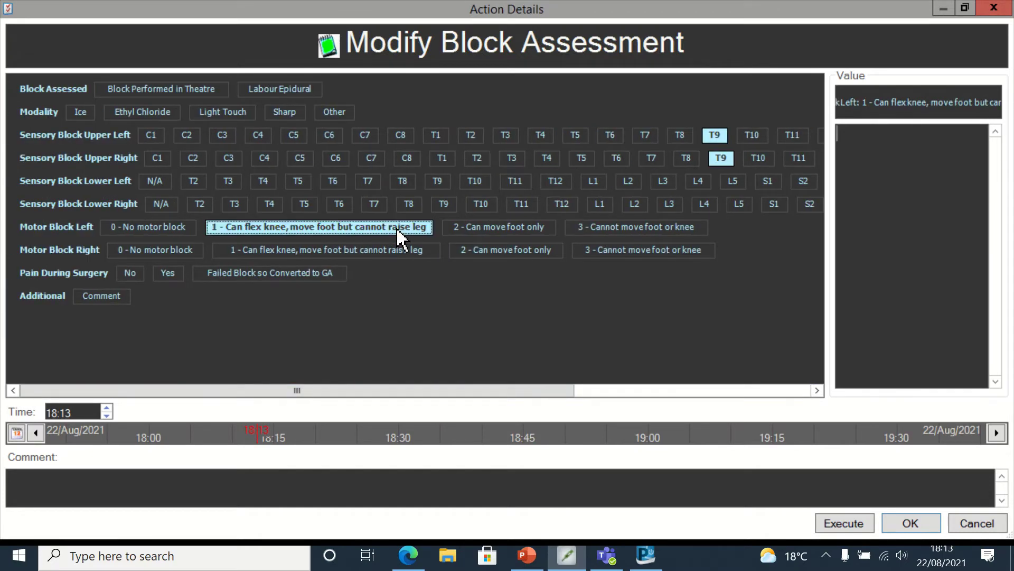
left_click(471, 228)
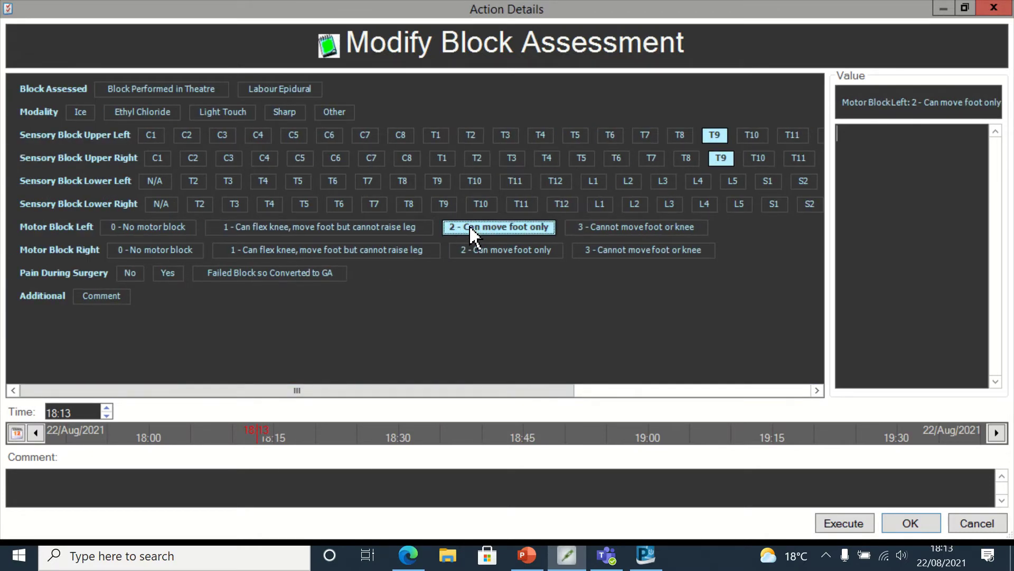
left_click(481, 252)
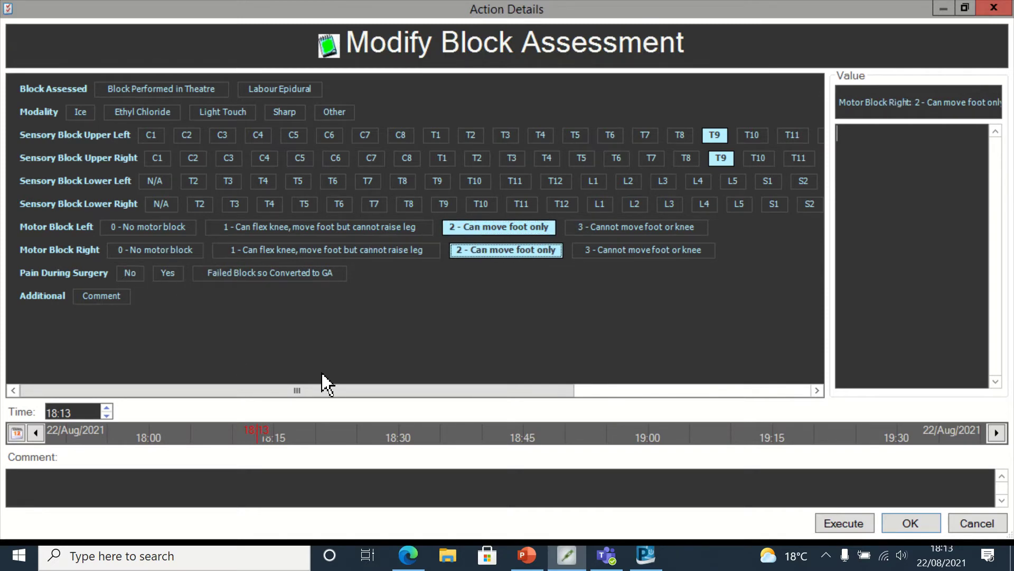
left_click(106, 416)
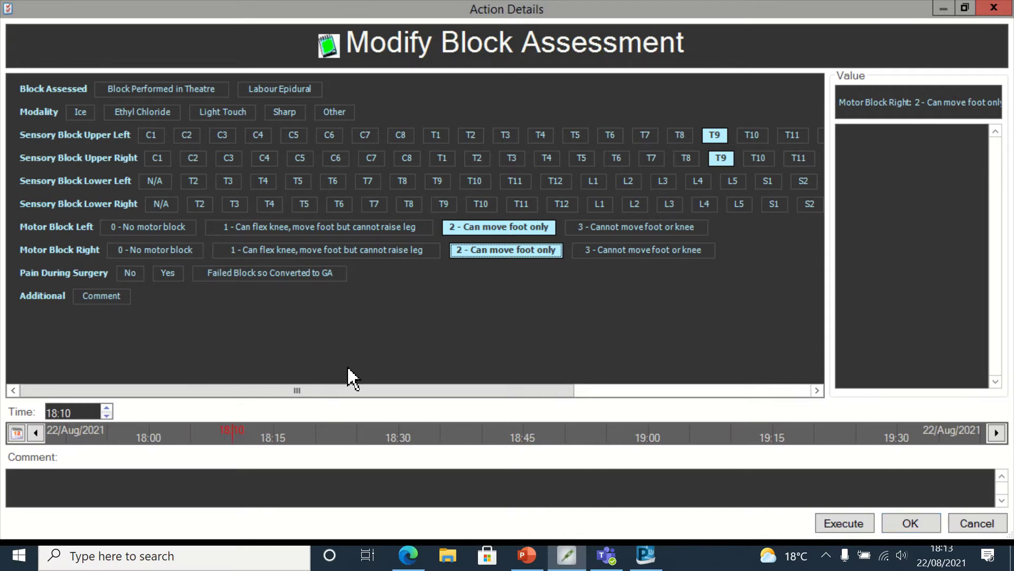
- Add the comment 'patient has numbness in legs' and save the block assessment
left_click(99, 297)
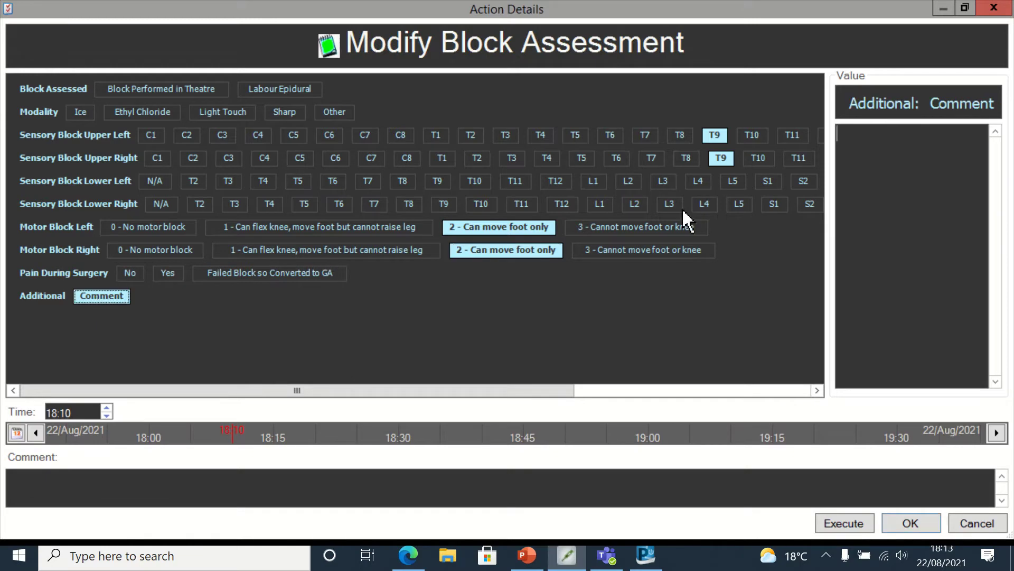
left_click(874, 179)
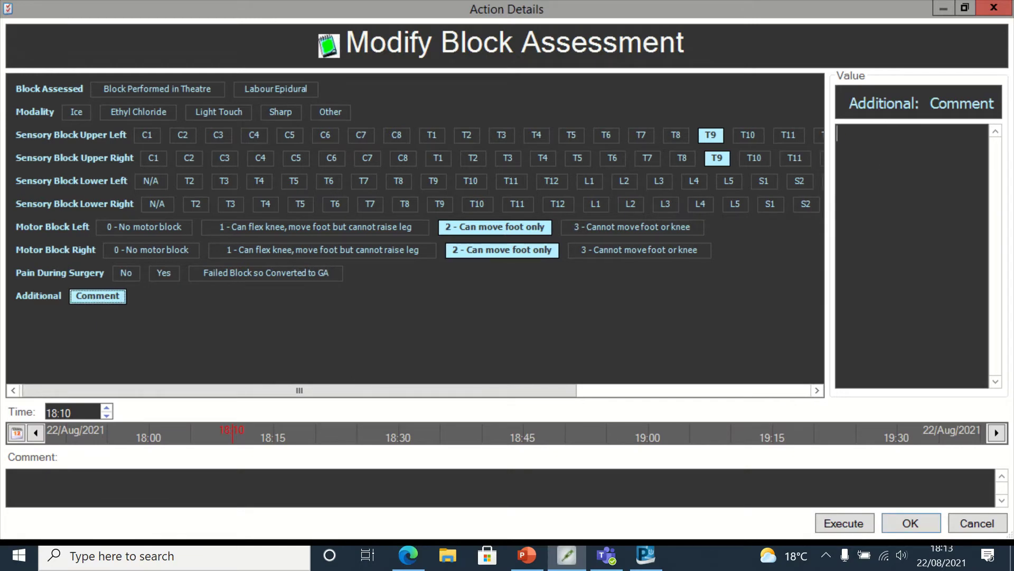
type("patie")
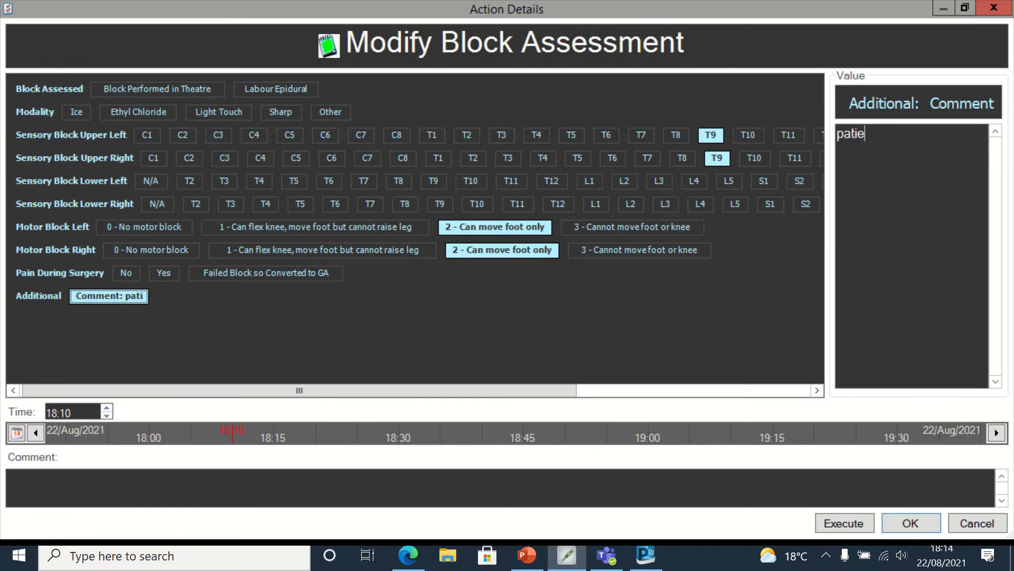
type("nt has numbness")
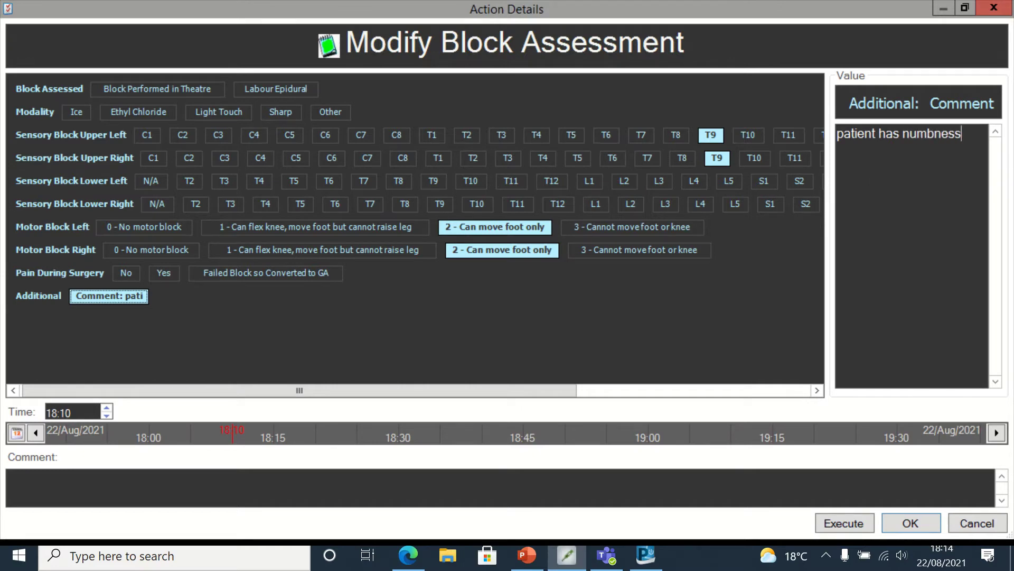
type(" in legs")
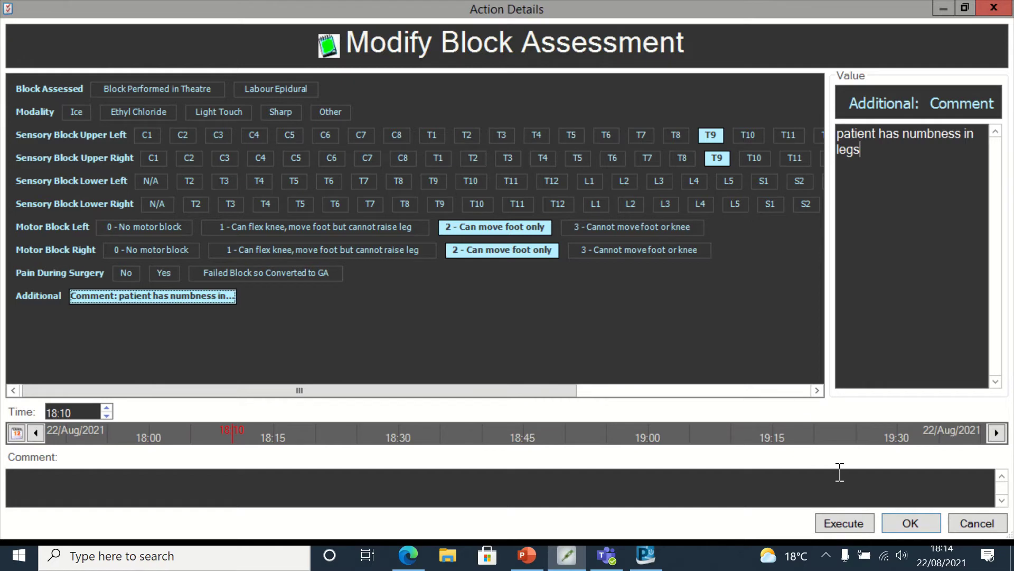
left_click(844, 523)
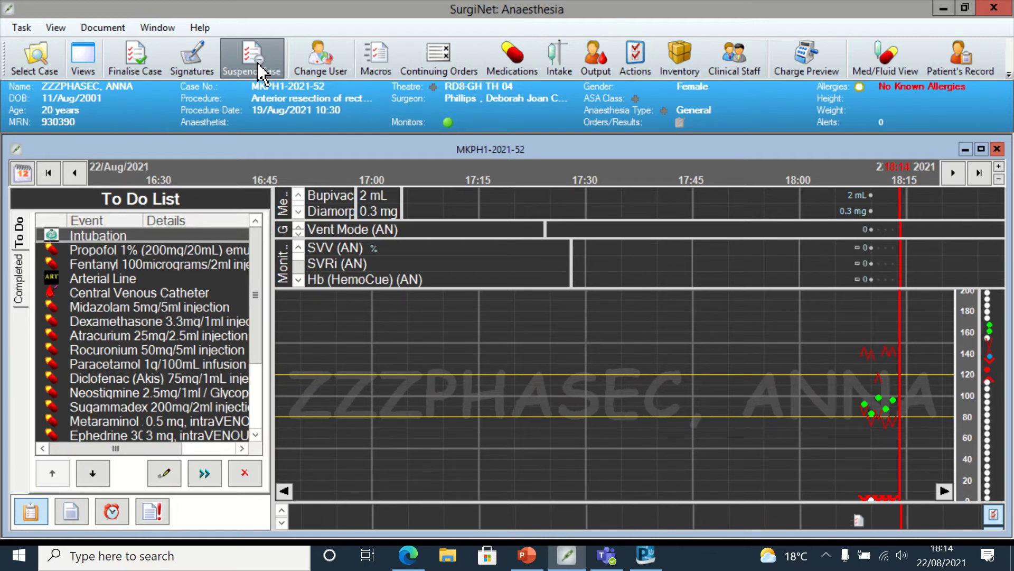
- Edit the intubation entry: placed within theatres, oral route, Regular ETT size 7, secured with tape
right_click(94, 238)
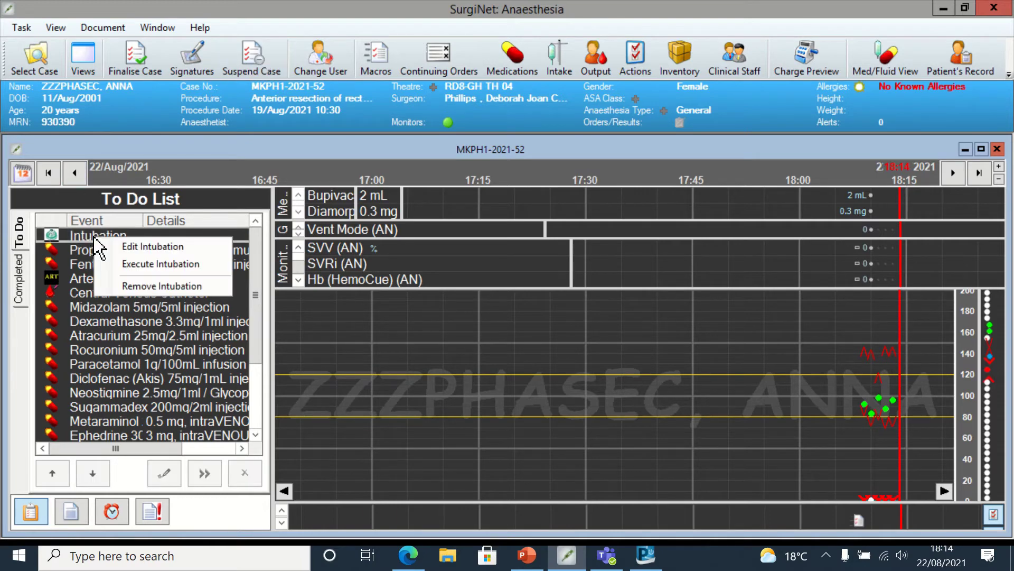
left_click(134, 246)
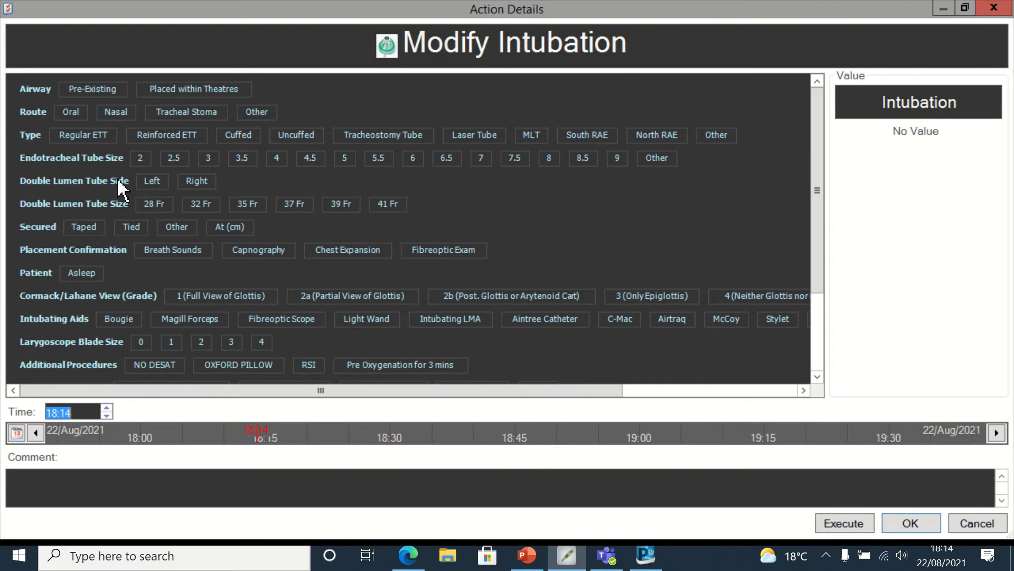
left_click(181, 90)
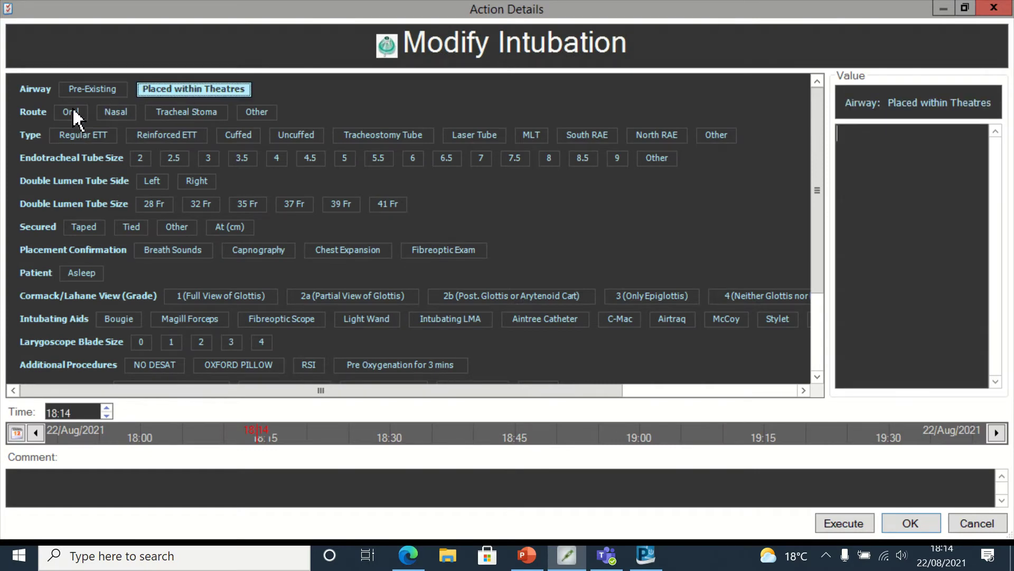
left_click(74, 112)
left_click(80, 136)
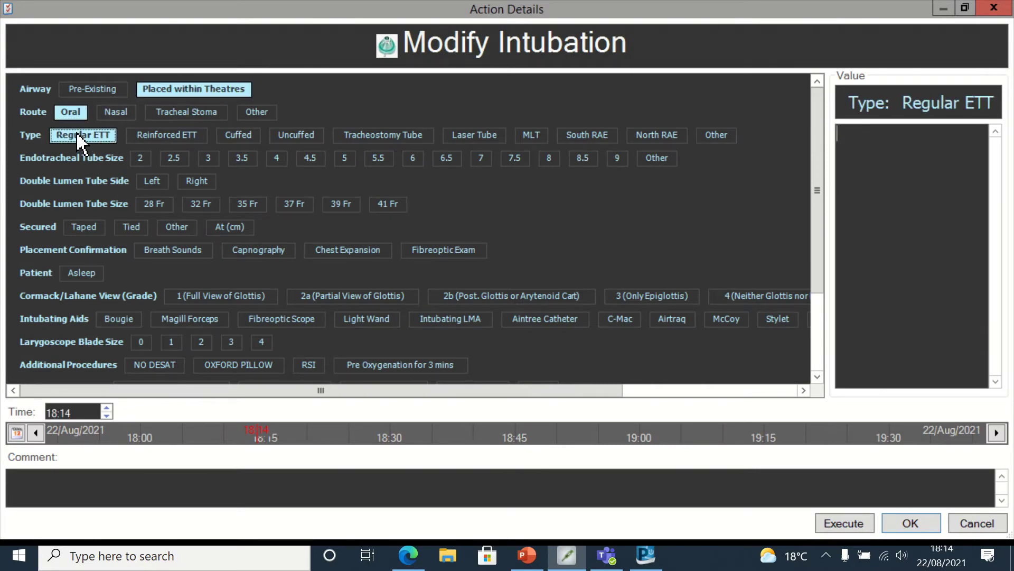
left_click(481, 160)
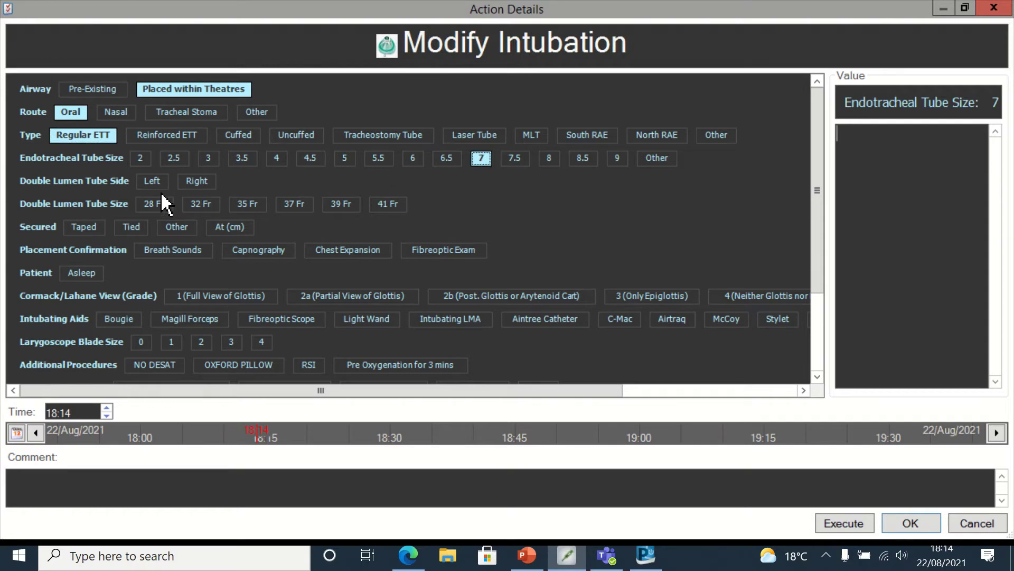
left_click(85, 227)
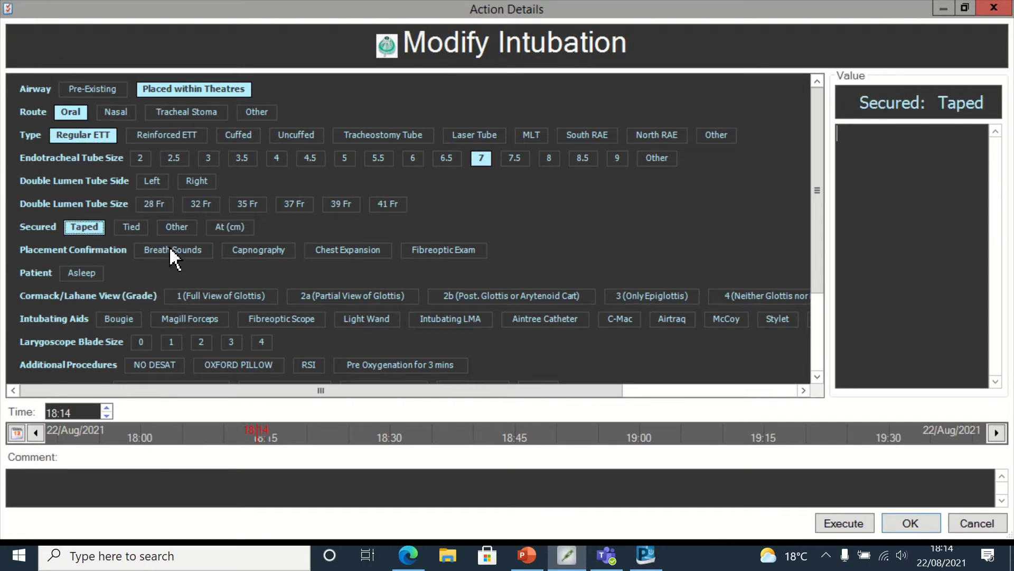
- Record placement confirmed by capnography and chest expansion, grade 1 full glottis view, blade size 3
left_click(170, 249)
left_click(258, 251)
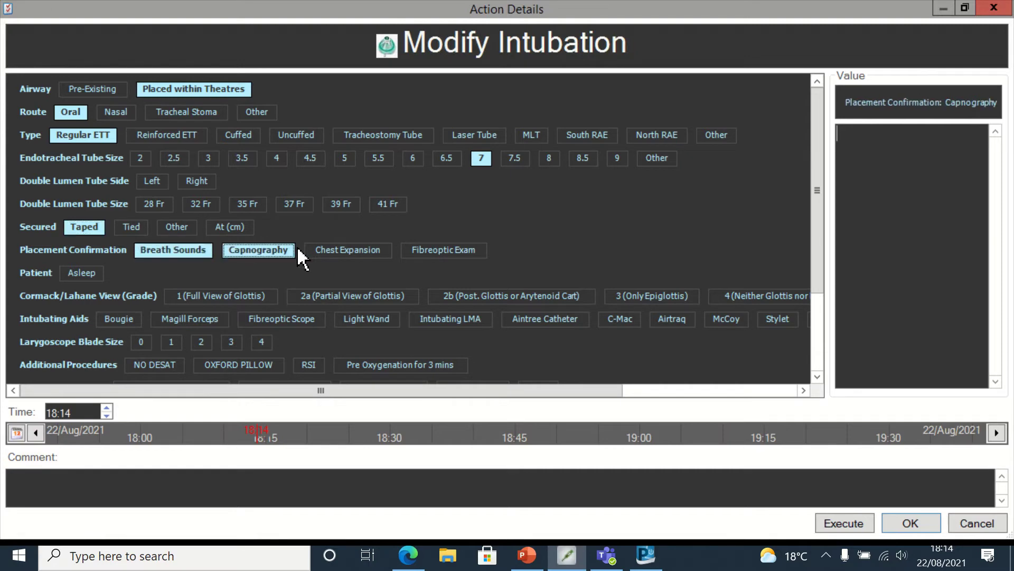
left_click(342, 254)
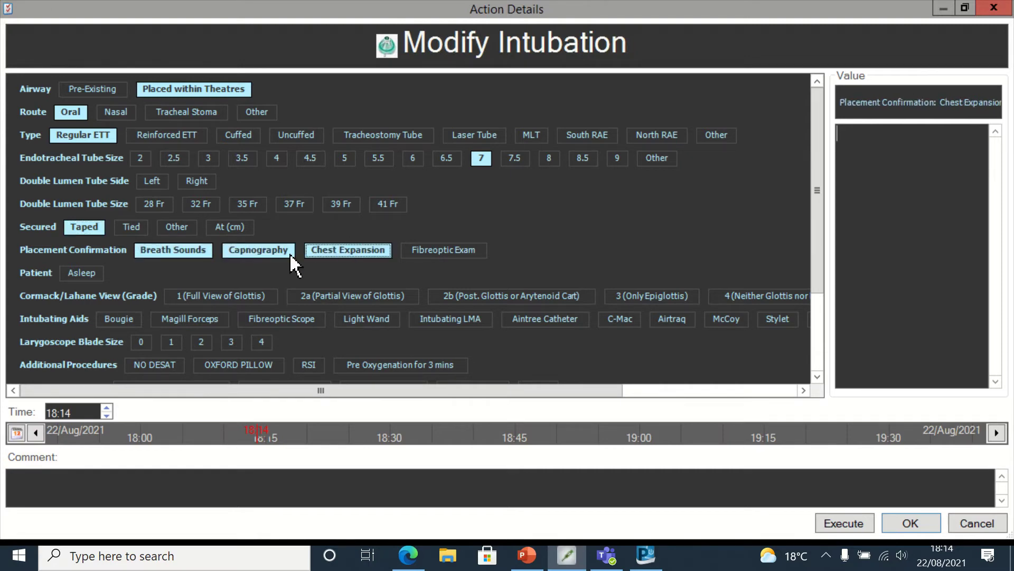
left_click(227, 298)
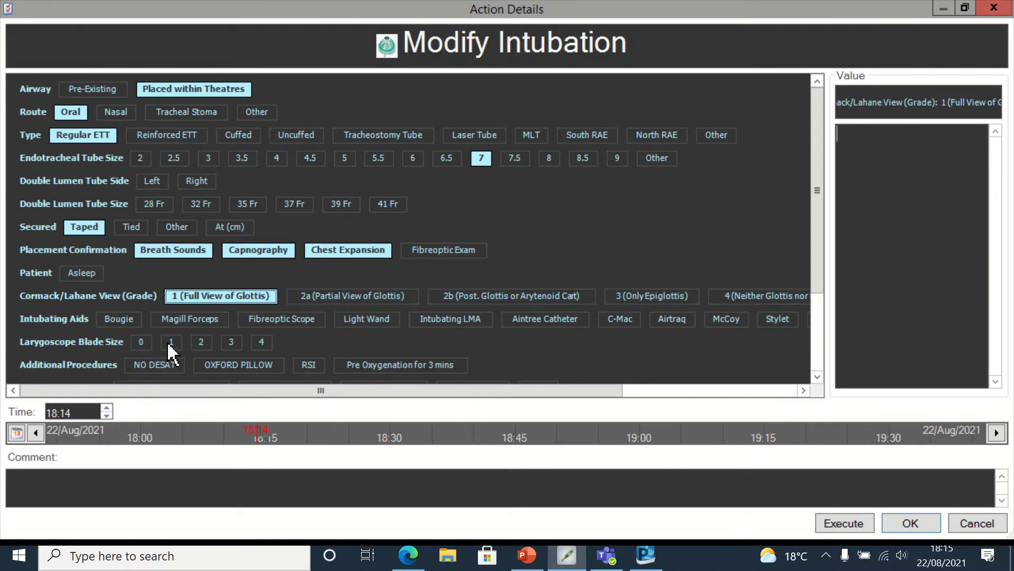
left_click(232, 344)
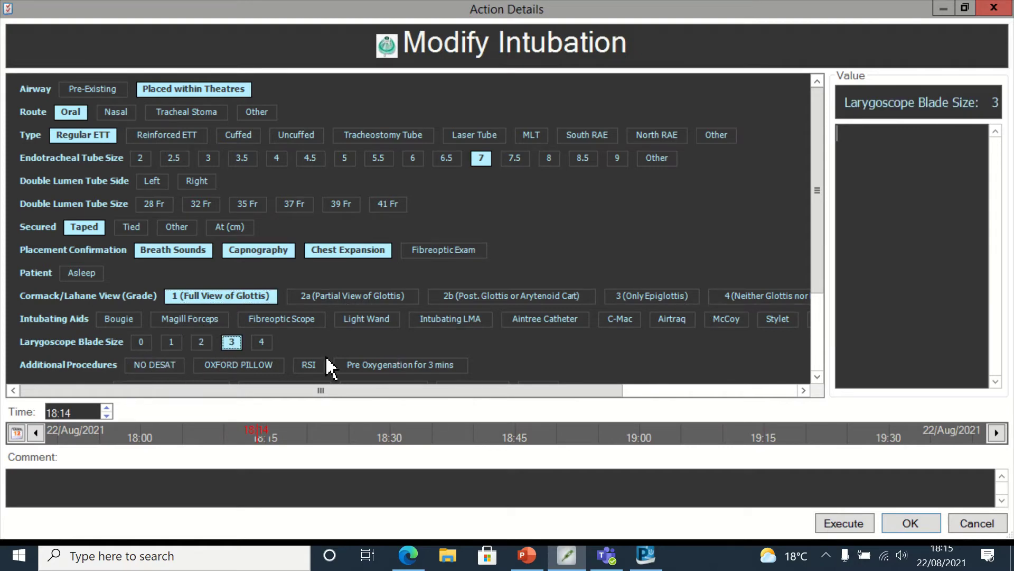
- Record water-based lubricant as the topical preparation and set the intubation time to 18:13
left_click(817, 376)
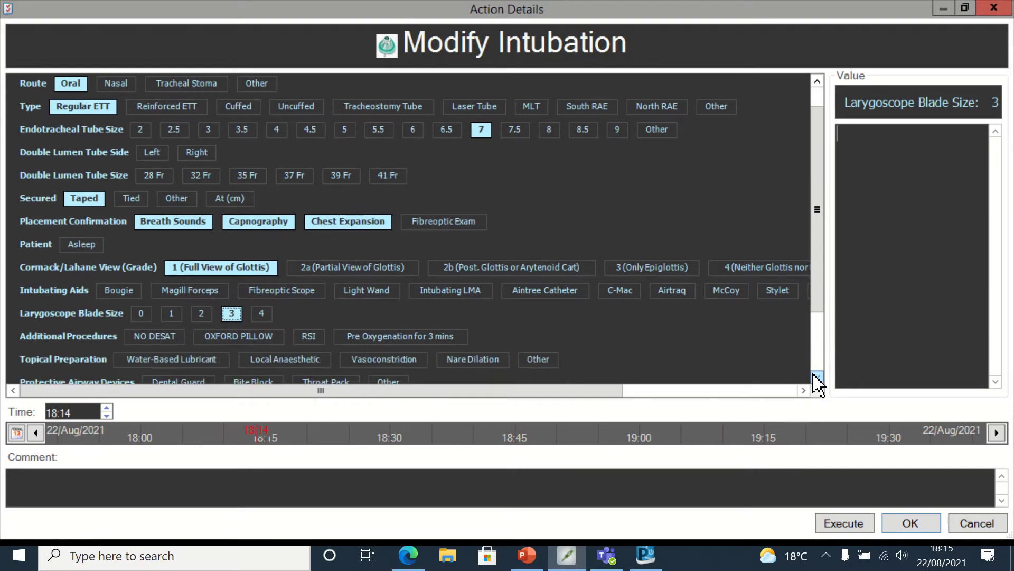
left_click(817, 376)
left_click(818, 378)
left_click(818, 377)
left_click(817, 377)
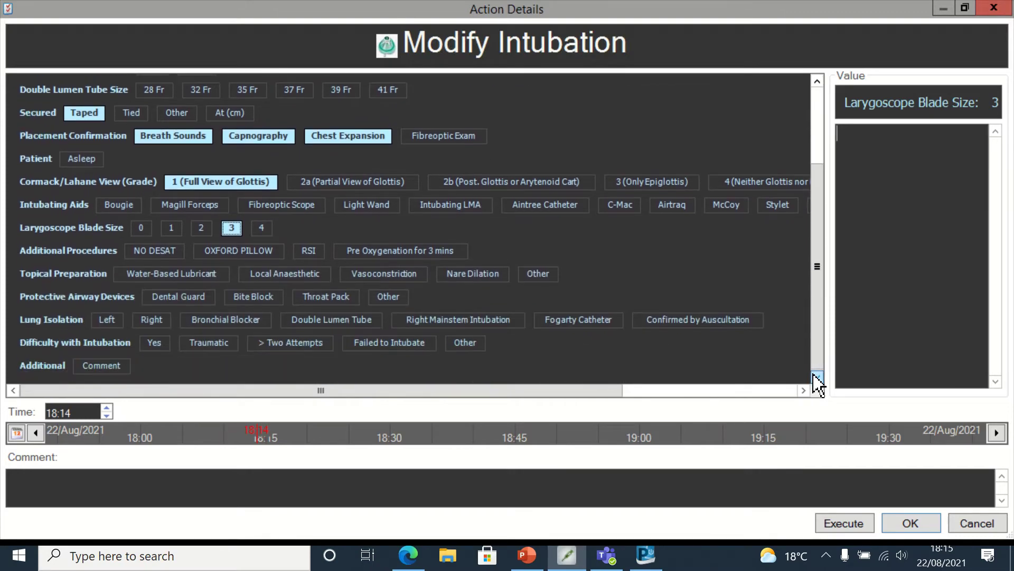
left_click(817, 377)
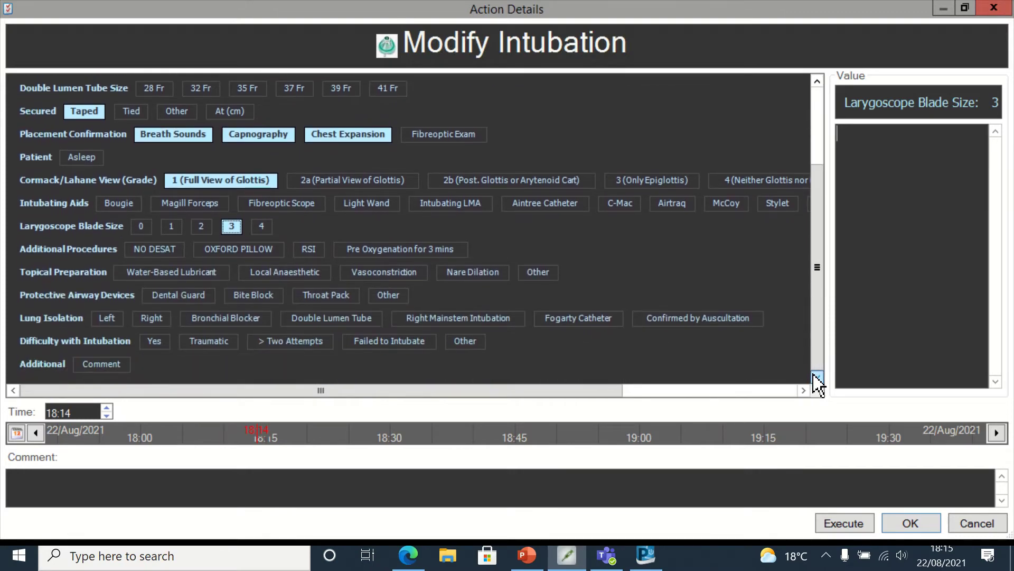
left_click(172, 273)
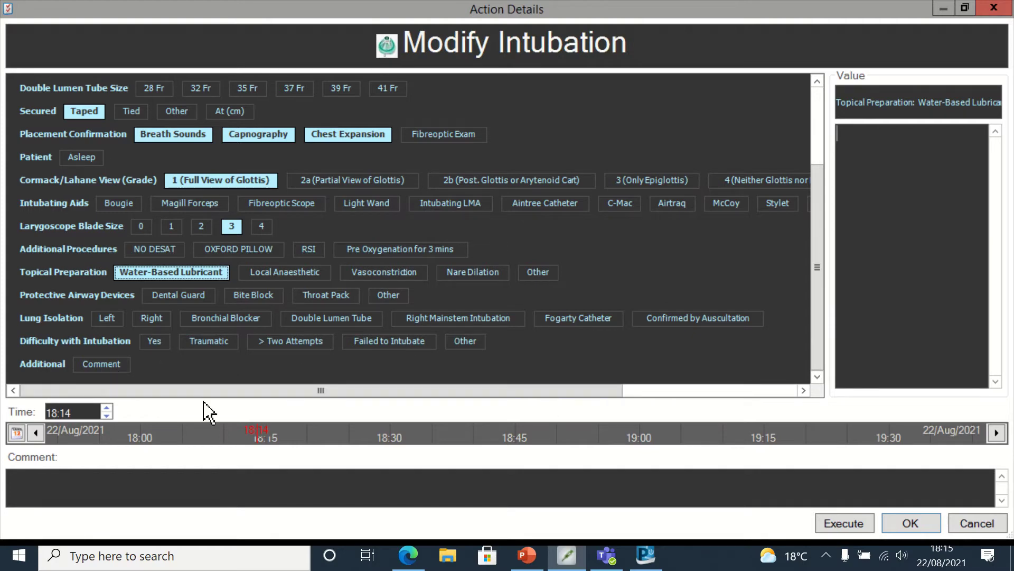
left_click(107, 415)
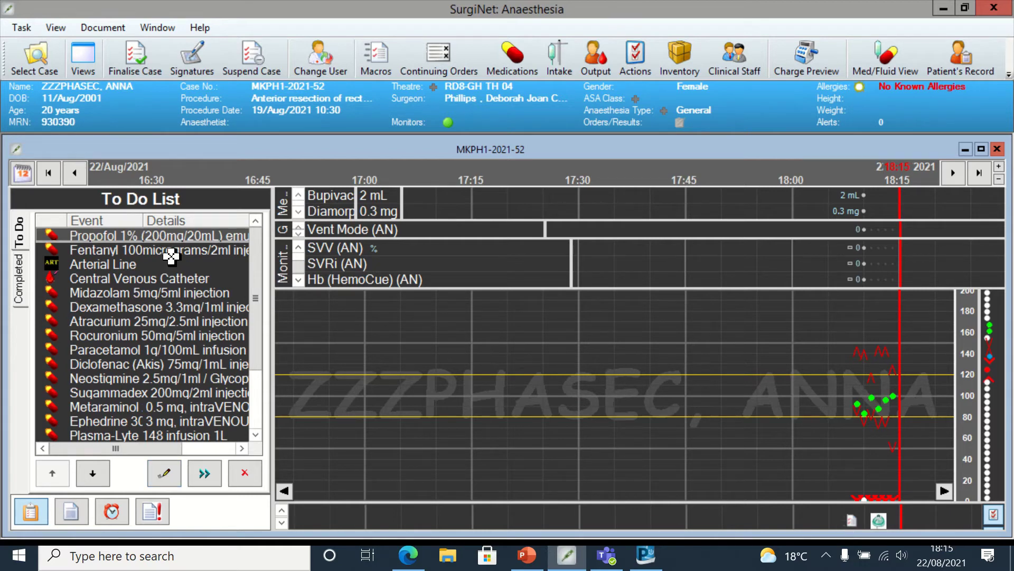
- Chart the 200 mg (20 mL) intravenous propofol 1% bolus with administration time 18:13
right_click(168, 237)
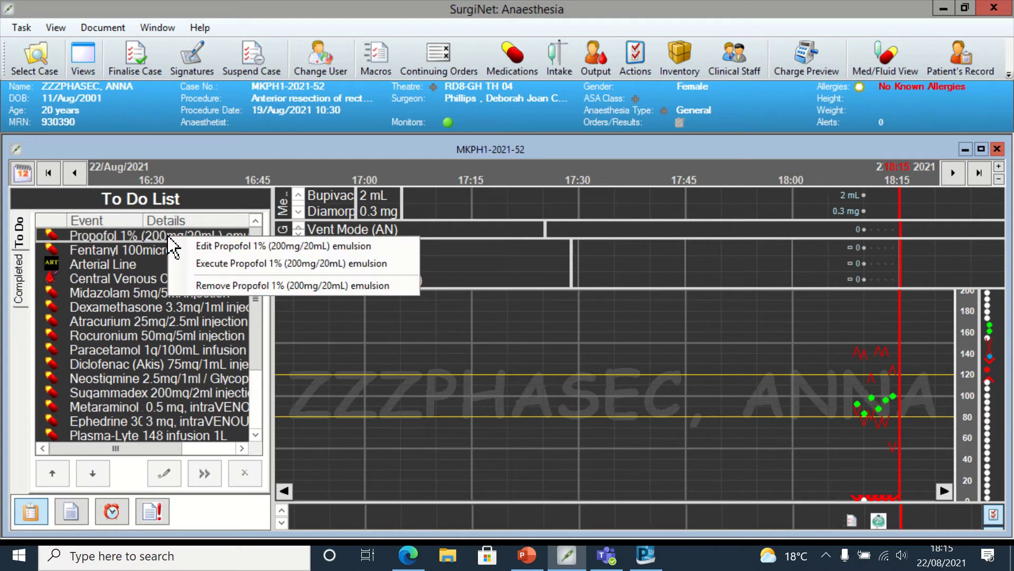
left_click(200, 245)
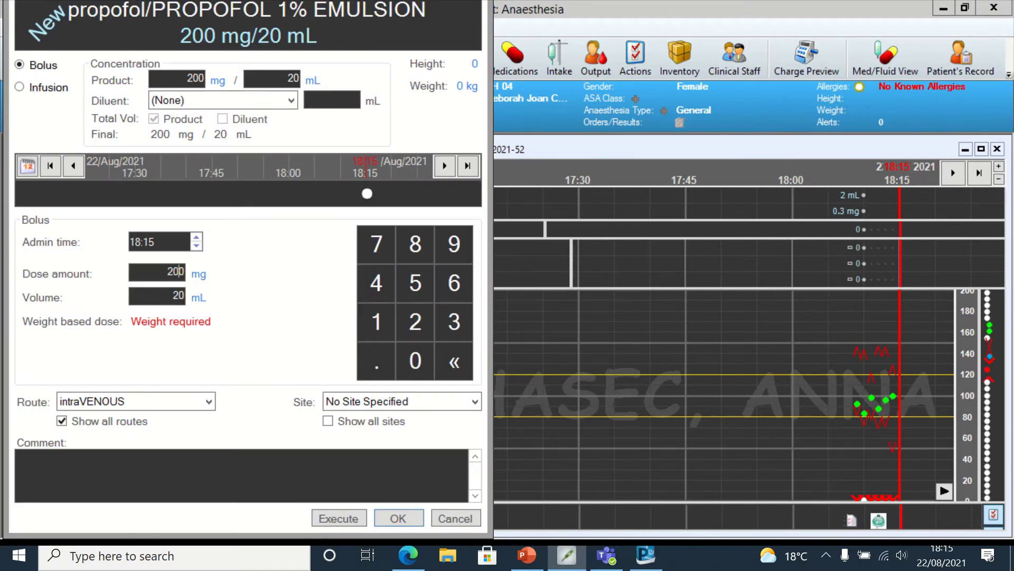
left_click(196, 247)
left_click(196, 246)
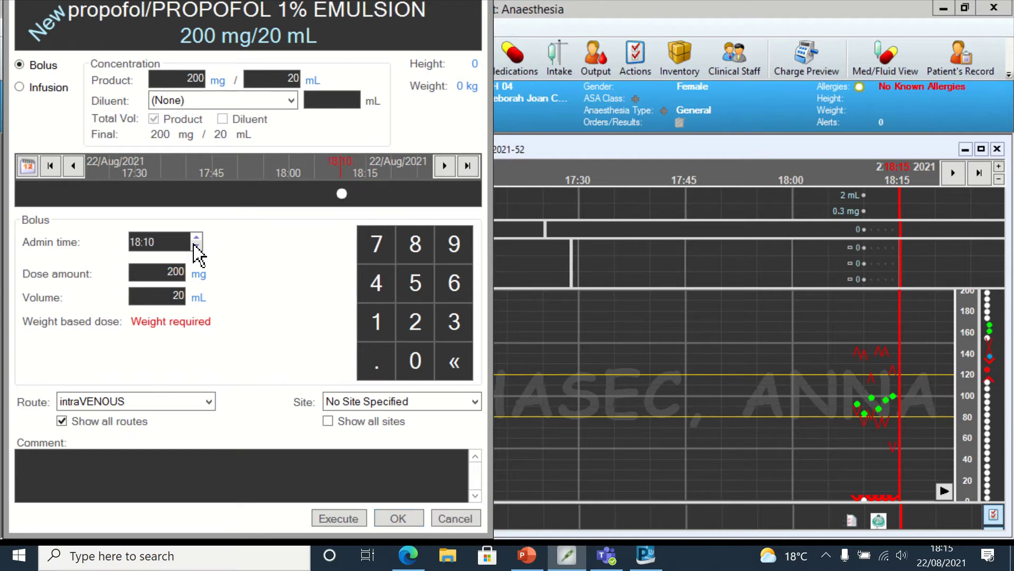
left_click(198, 237)
left_click(198, 237)
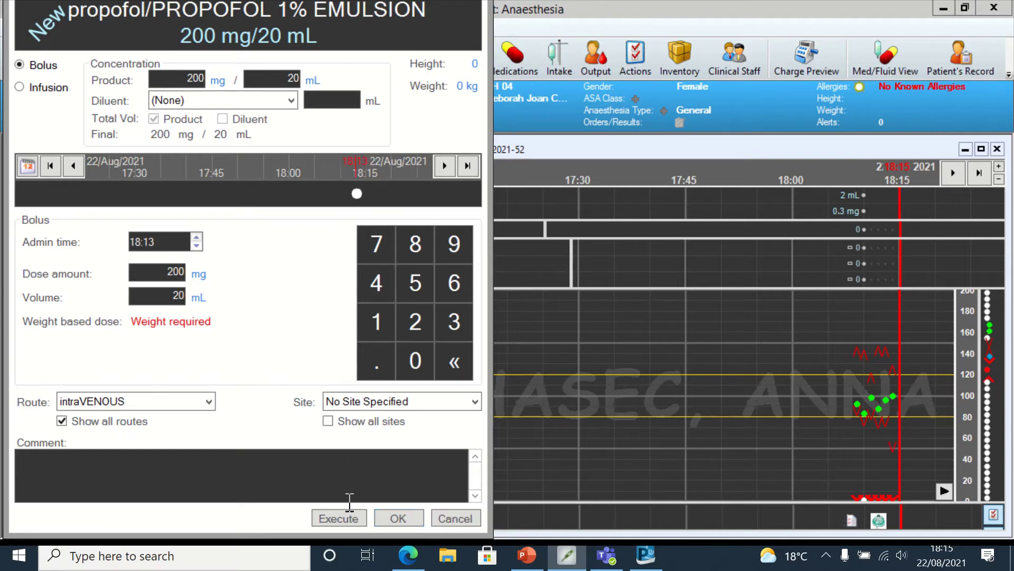
left_click(338, 518)
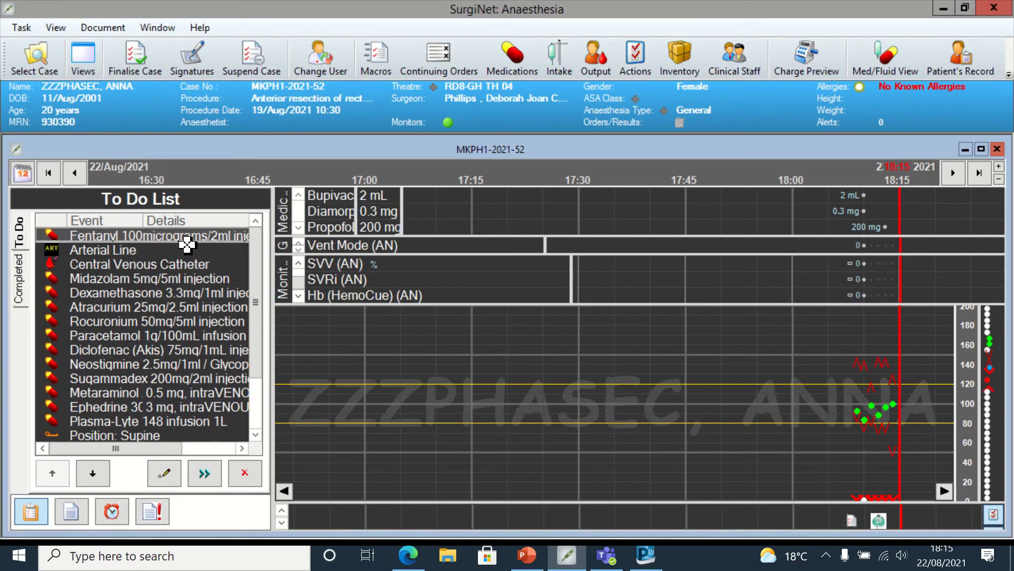
- Chart the 200 microgram fentanyl intravenous bolus, backdated to 18:11
right_click(186, 239)
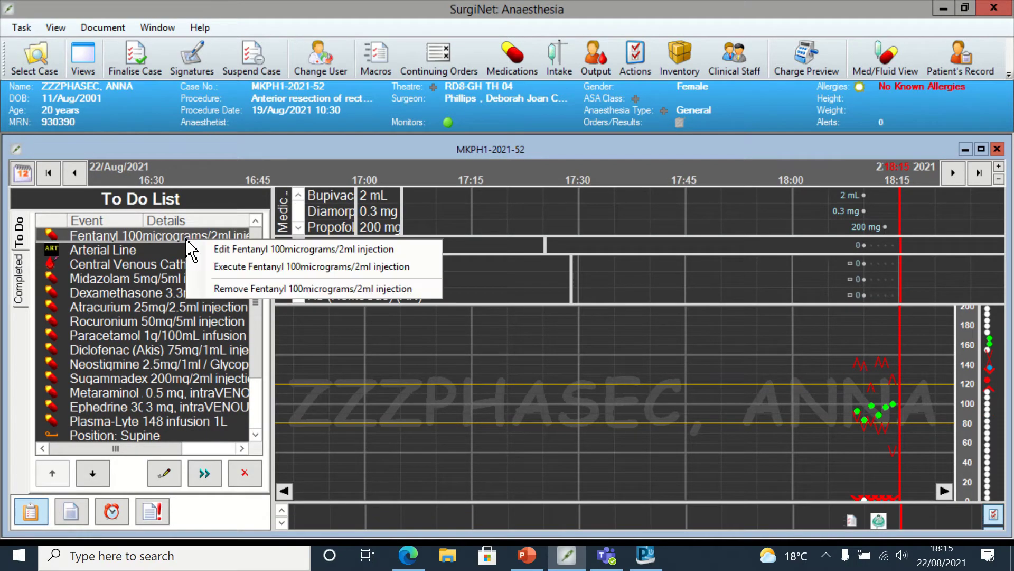
left_click(224, 248)
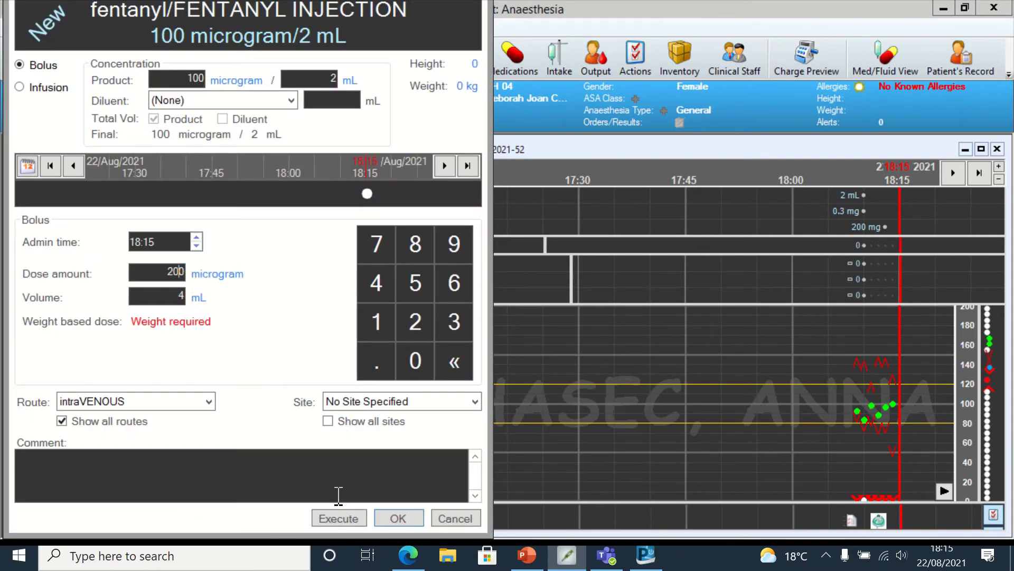
left_click(196, 245)
left_click(196, 245)
left_click(196, 245)
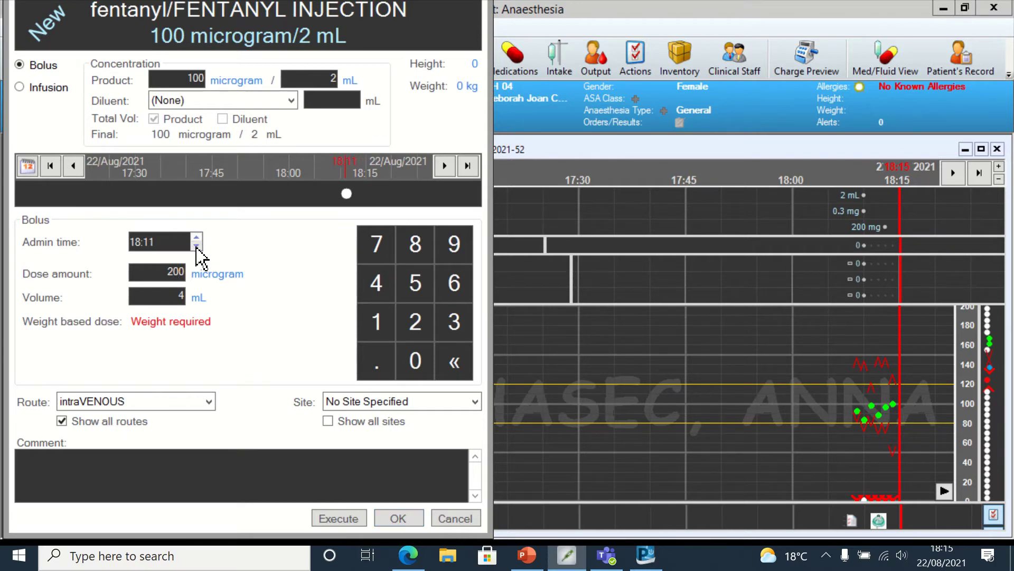
left_click(336, 517)
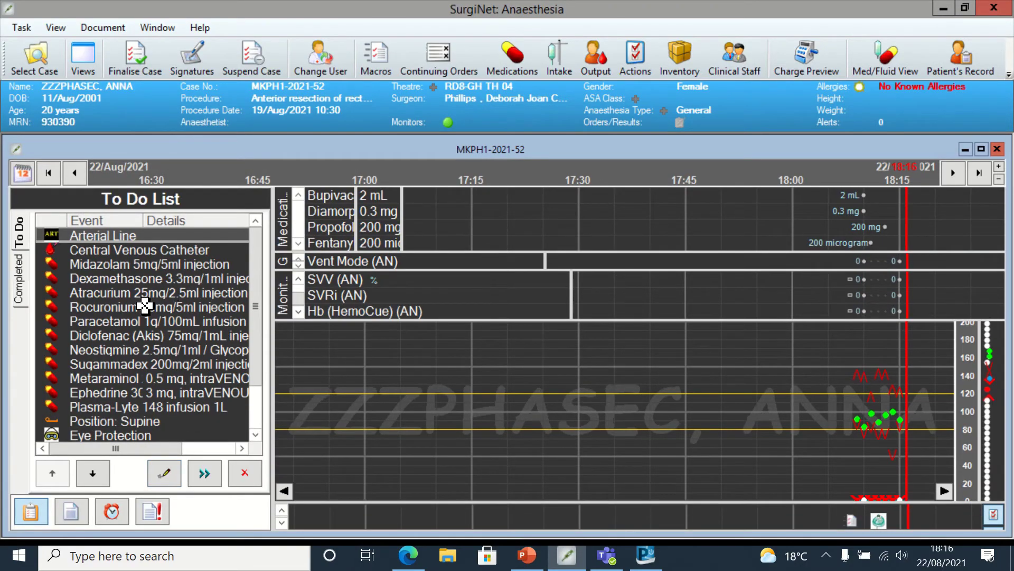
- Chart the 50 mg rocuronium intravenous bolus, backdated to 18:12
right_click(143, 306)
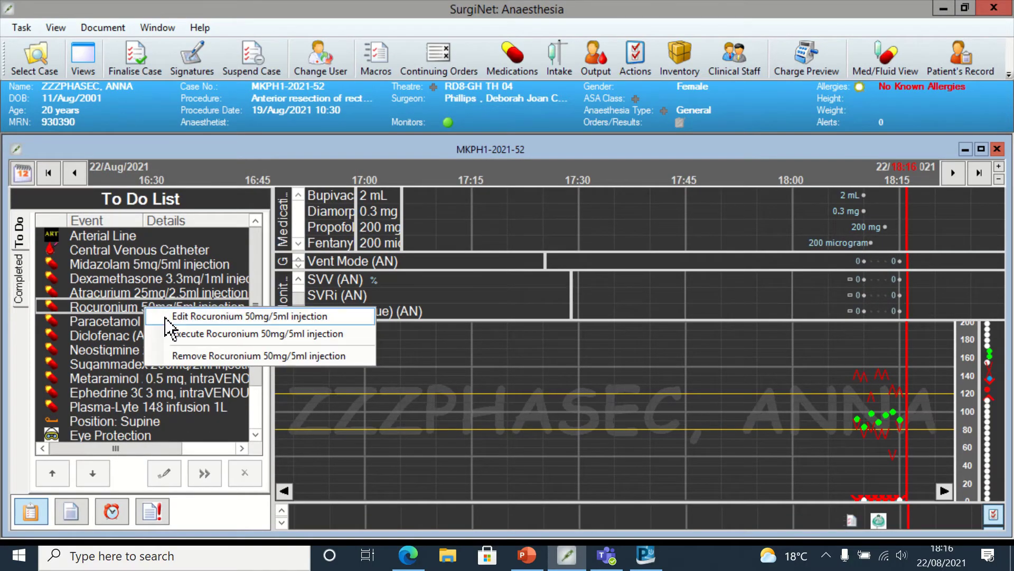
left_click(169, 332)
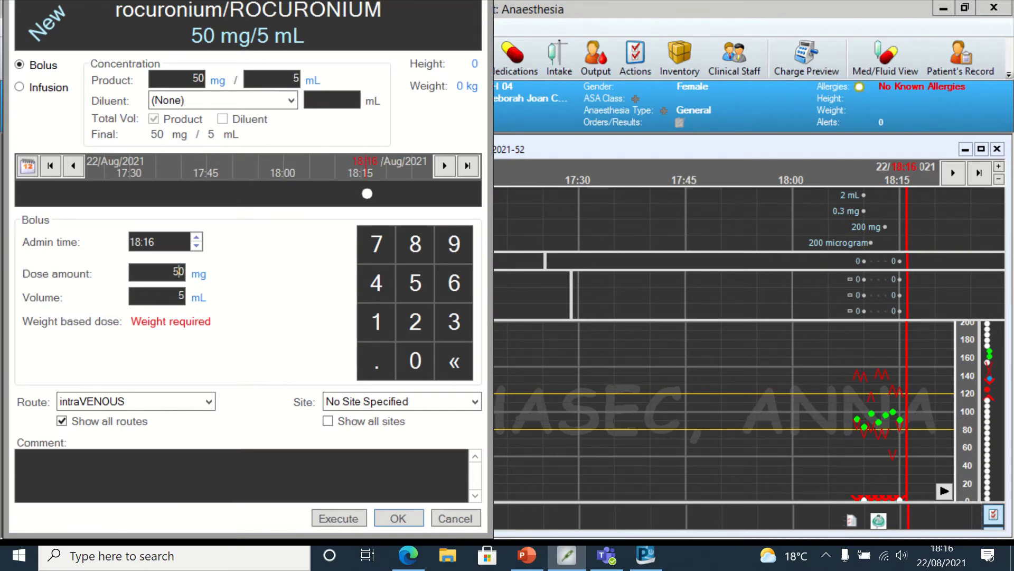
left_click(197, 246)
left_click(196, 246)
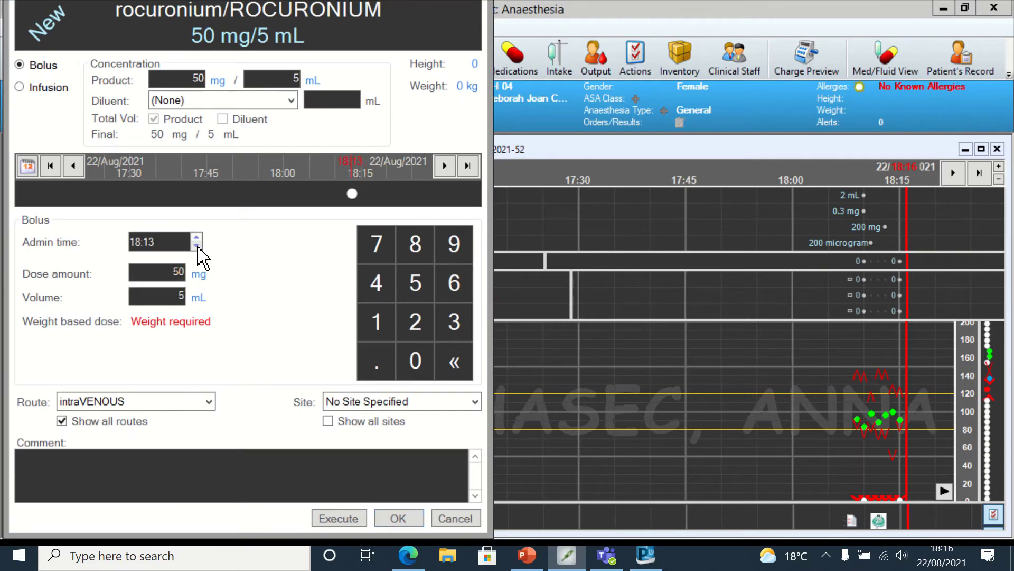
left_click(338, 518)
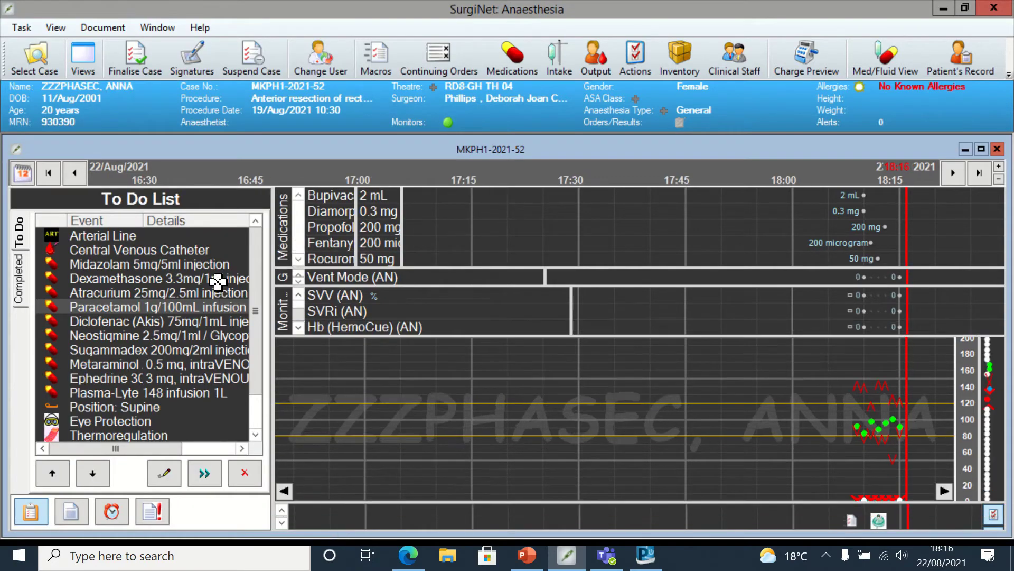
- Edit the arterial line at 18:13: AAGBI guidelines, left radial site, BD Plastic cannula
right_click(142, 240)
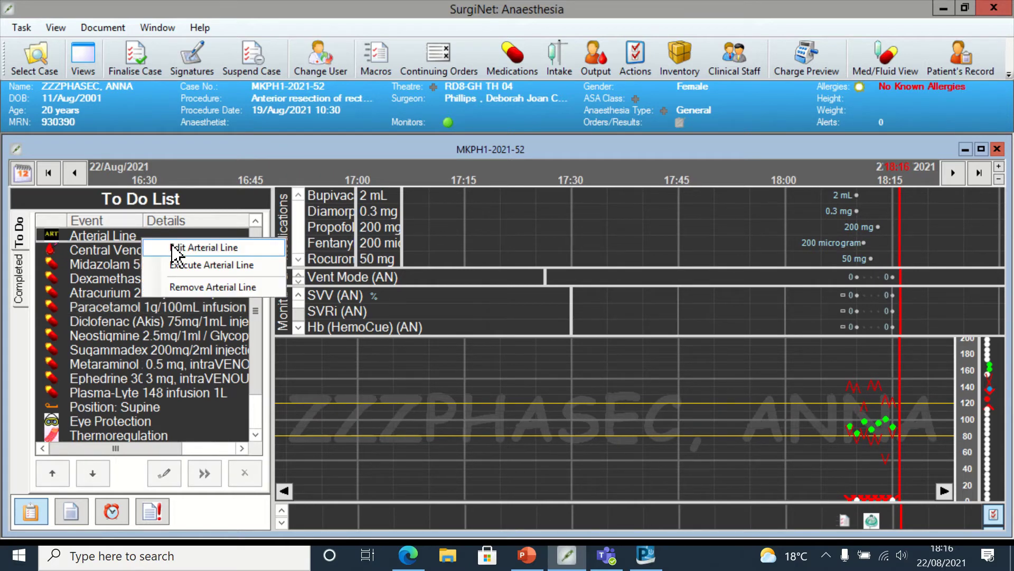
left_click(171, 247)
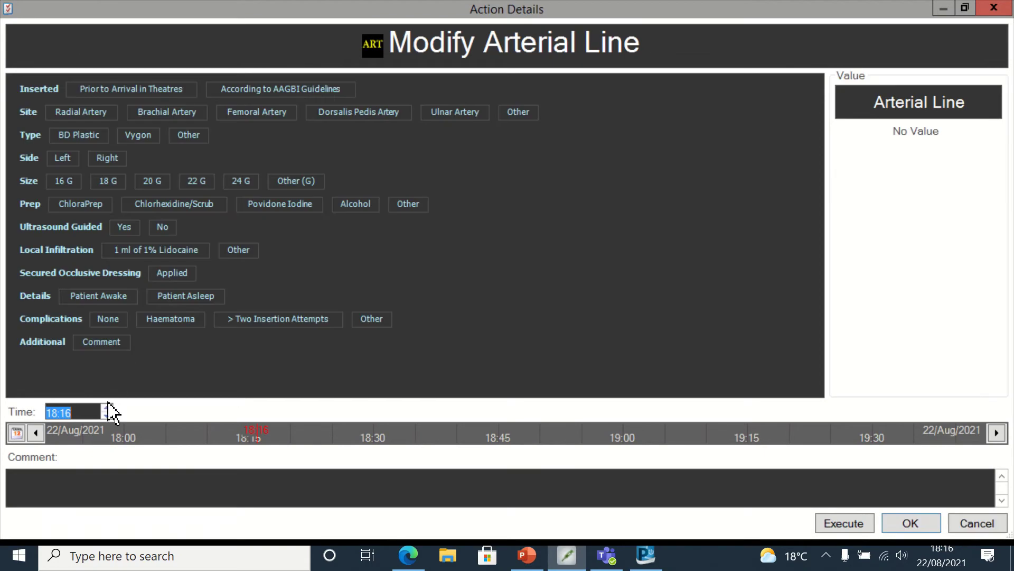
left_click(107, 415)
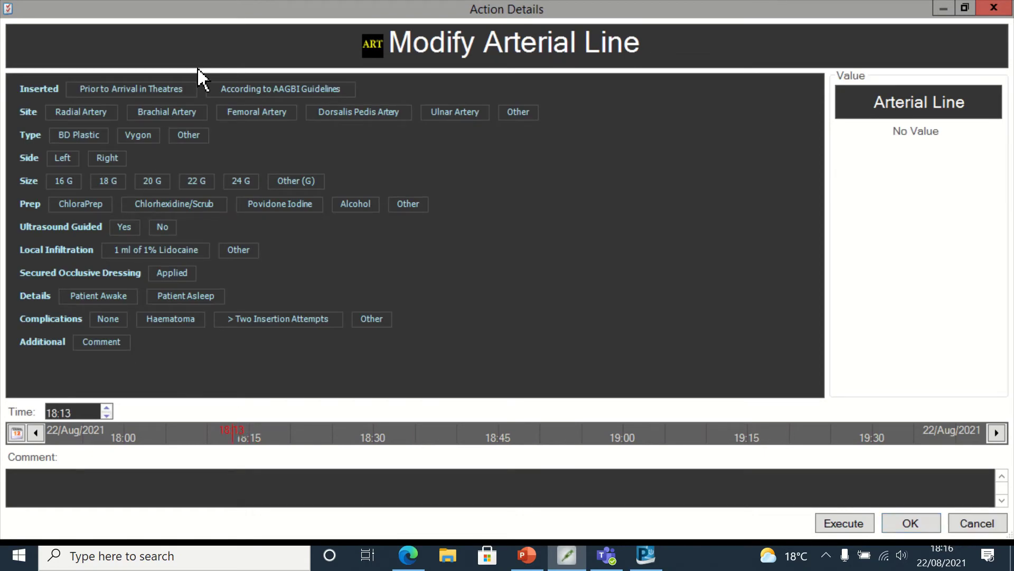
left_click(272, 92)
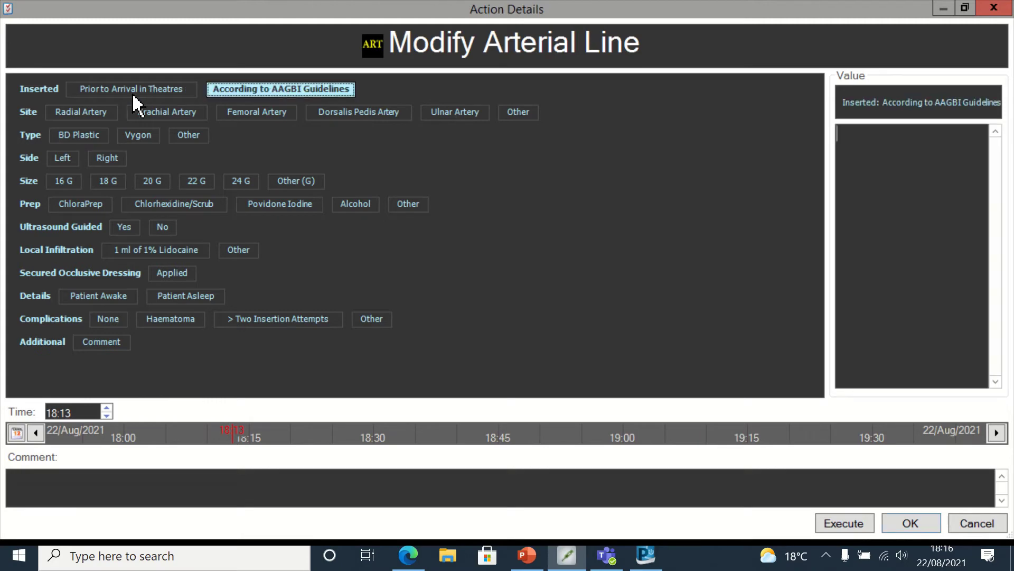
left_click(97, 112)
left_click(87, 140)
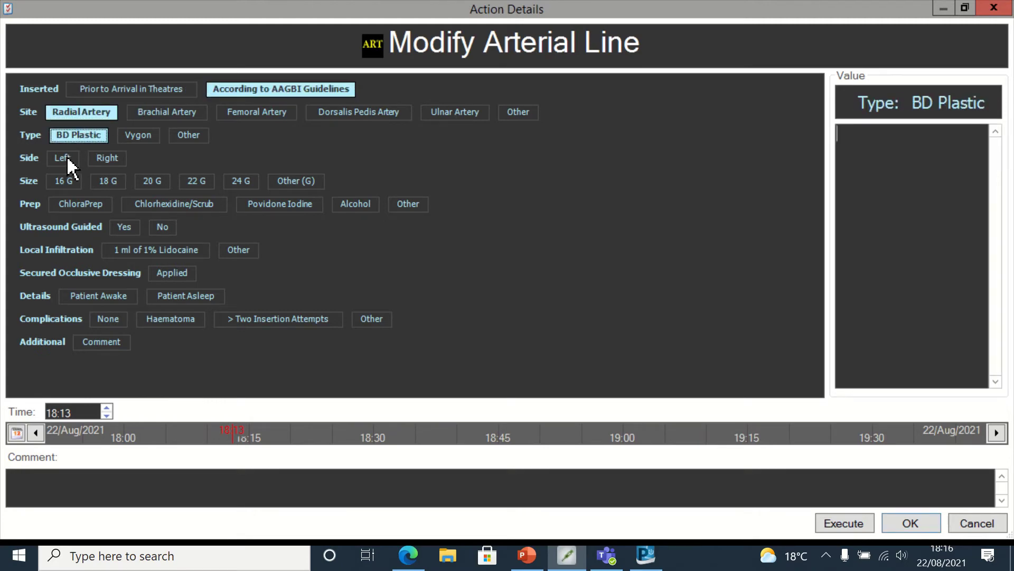
left_click(66, 156)
- Record 20 G size, ChloraPrep, 1 ml 1% lidocaine, patient asleep, no complications, and file the arterial line
left_click(154, 183)
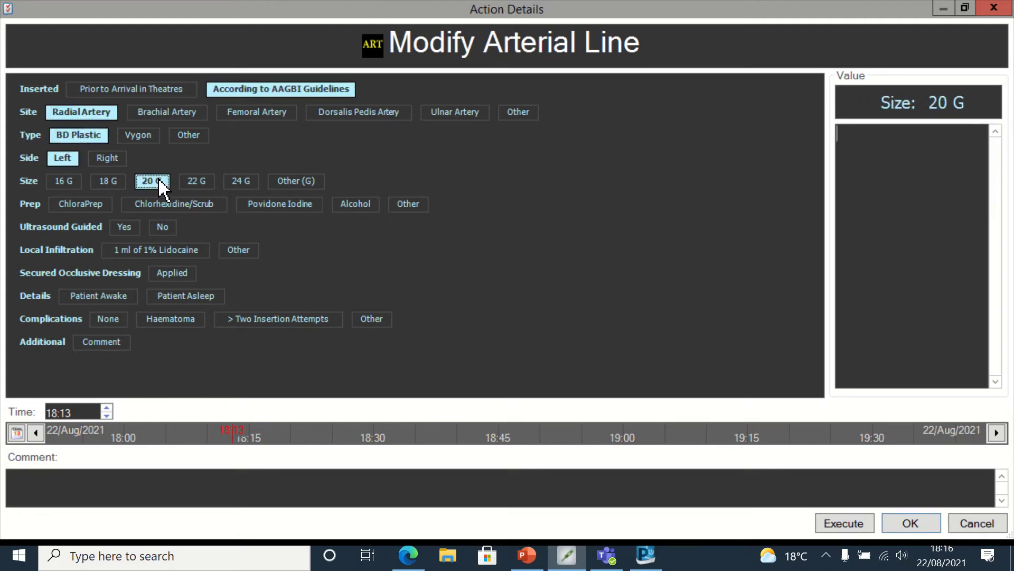
left_click(81, 205)
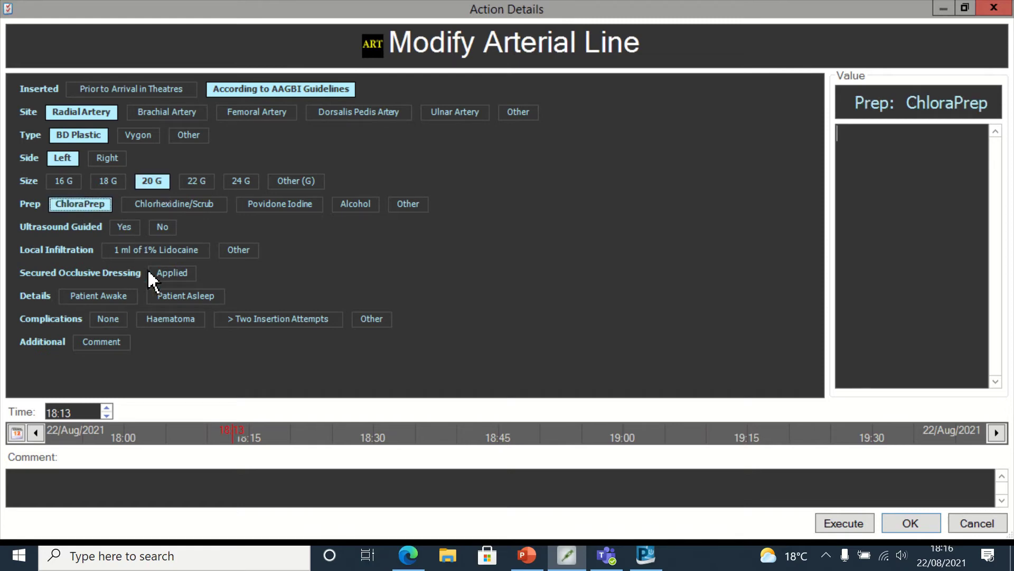
left_click(182, 253)
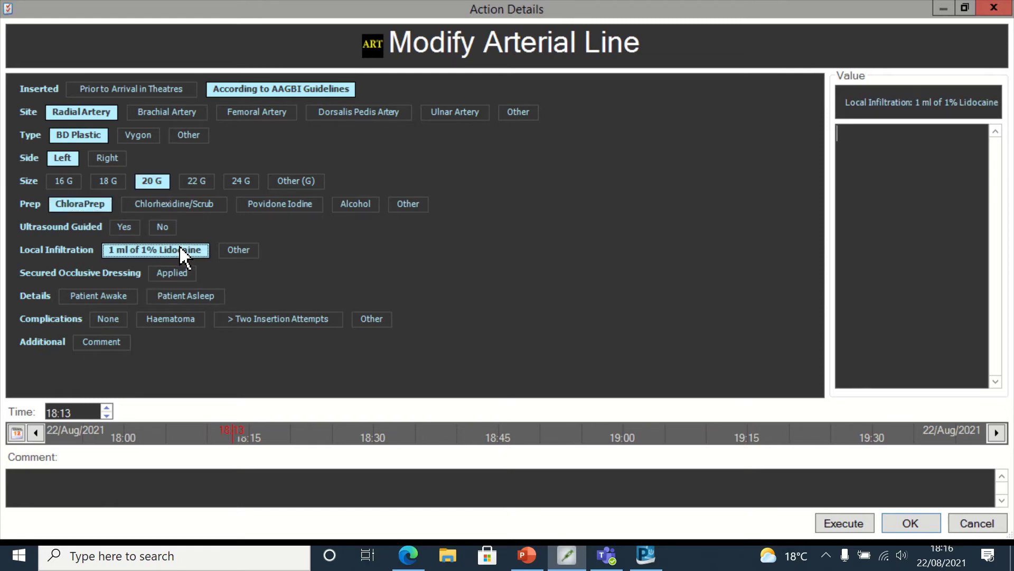
left_click(184, 295)
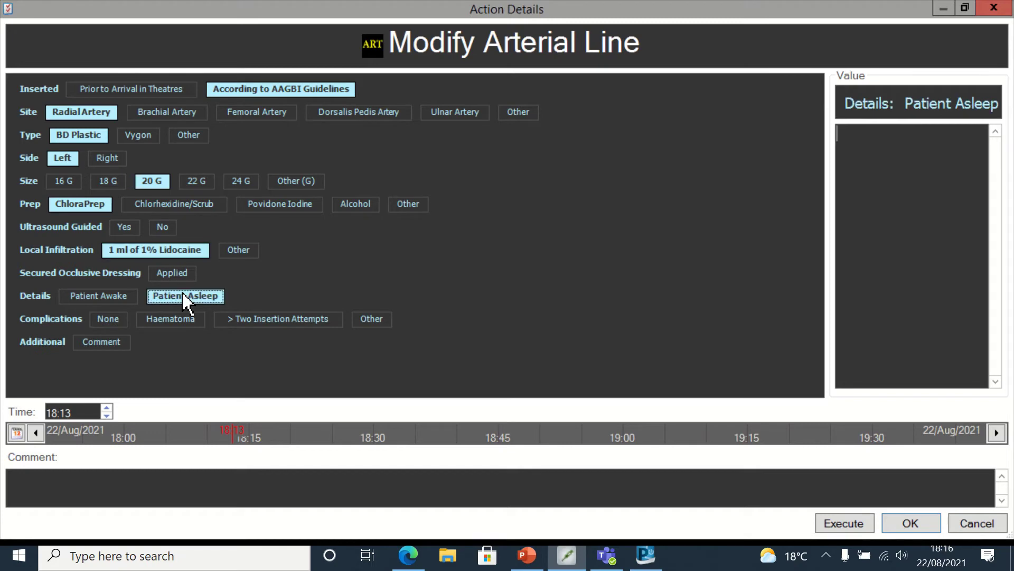
left_click(110, 319)
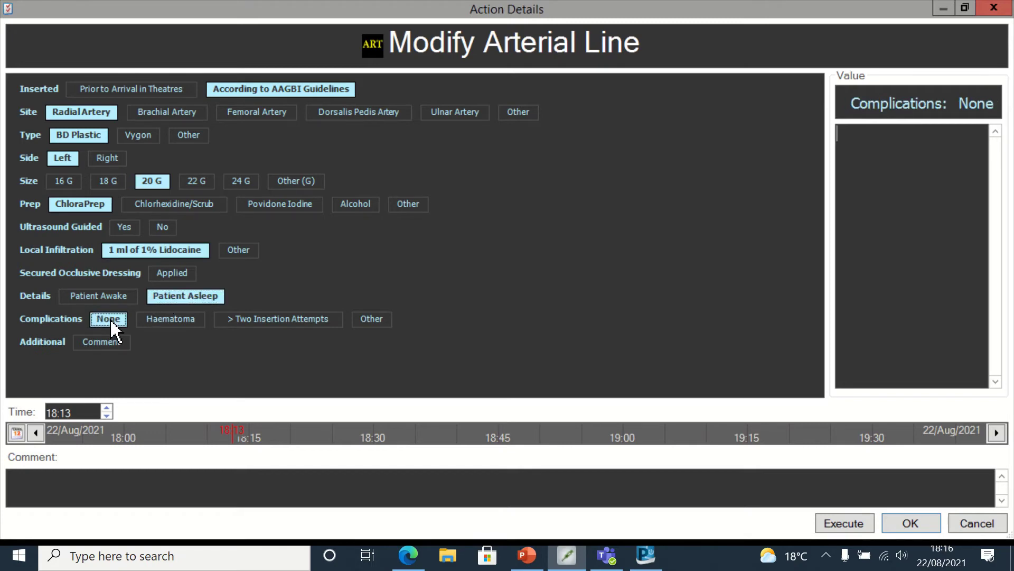
left_click(829, 521)
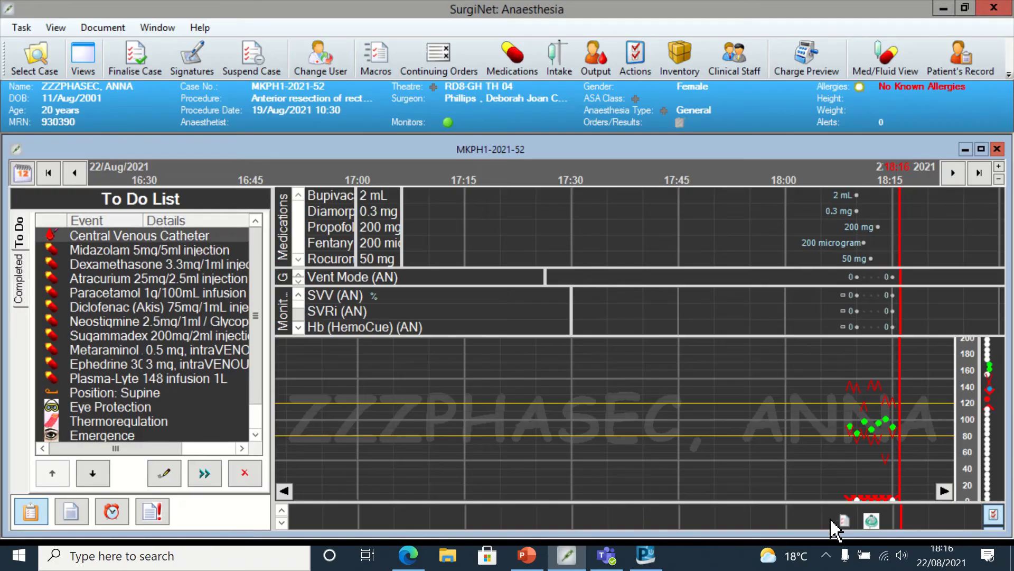
- Chart the 6.6 mg (2 mL) intravenous dexamethasone bolus with administration time 18:14
left_click(159, 234)
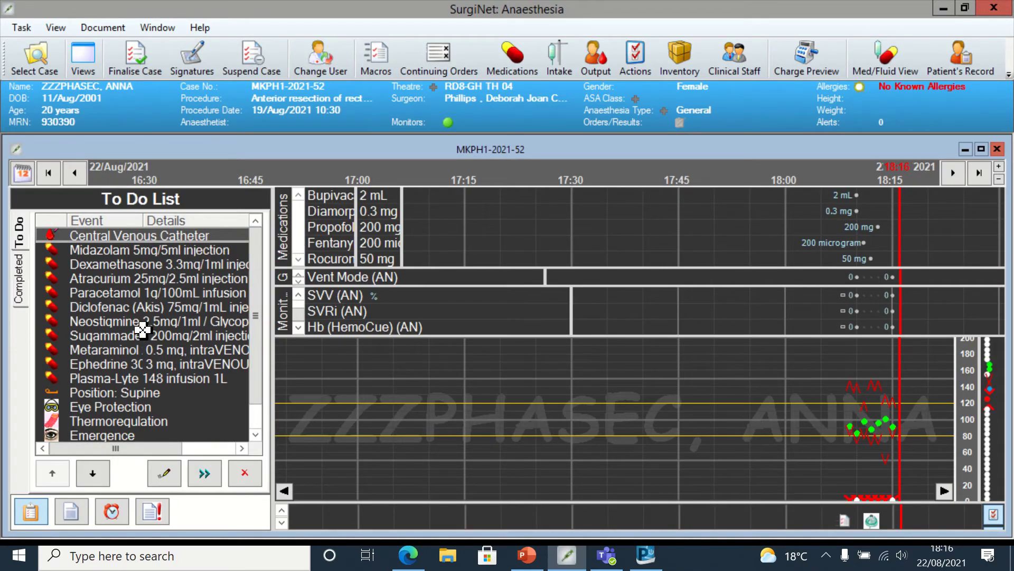
right_click(171, 263)
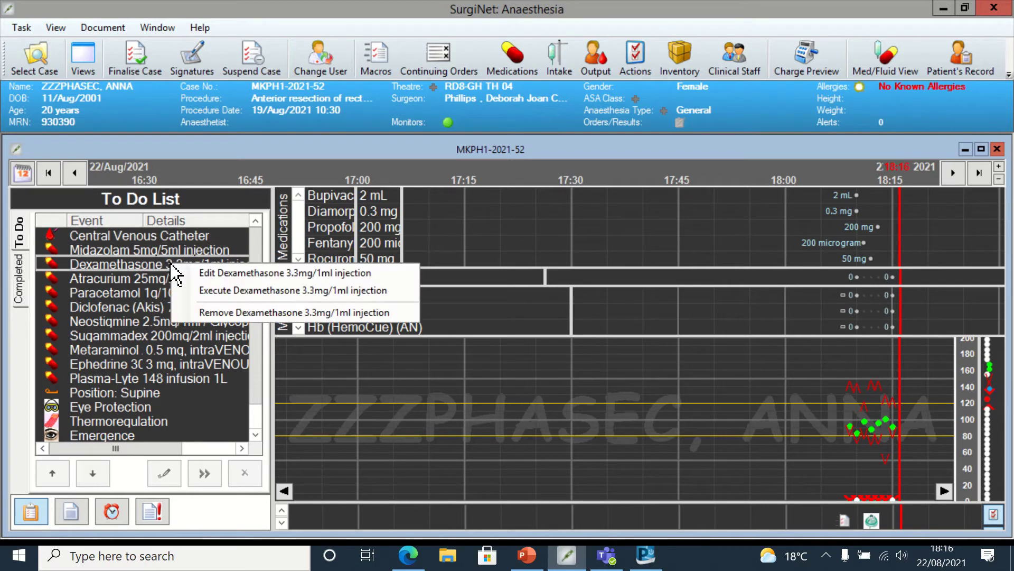
left_click(213, 273)
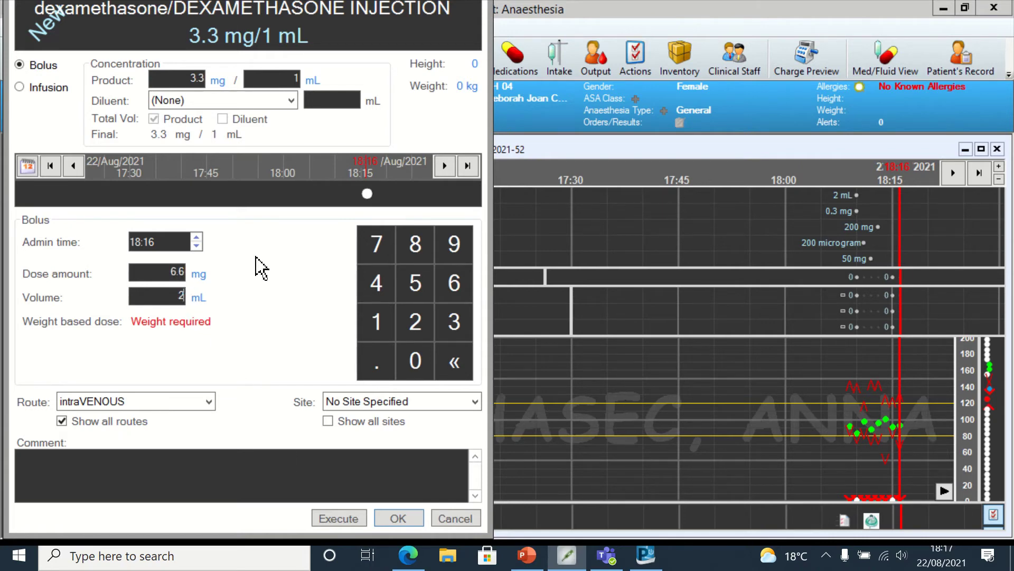
left_click(197, 246)
left_click(196, 245)
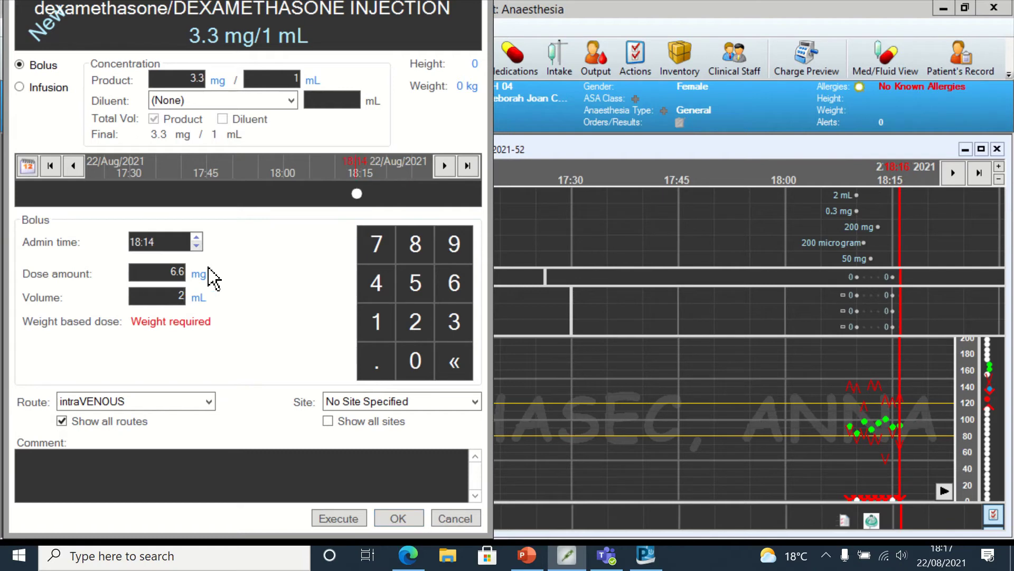
left_click(348, 523)
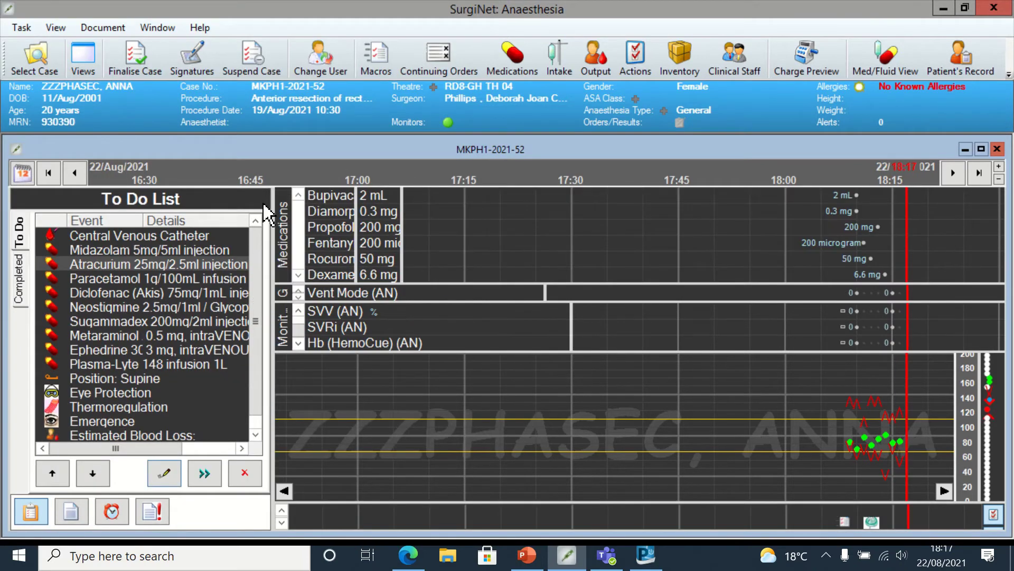
left_click_drag(186, 262, 249, 282)
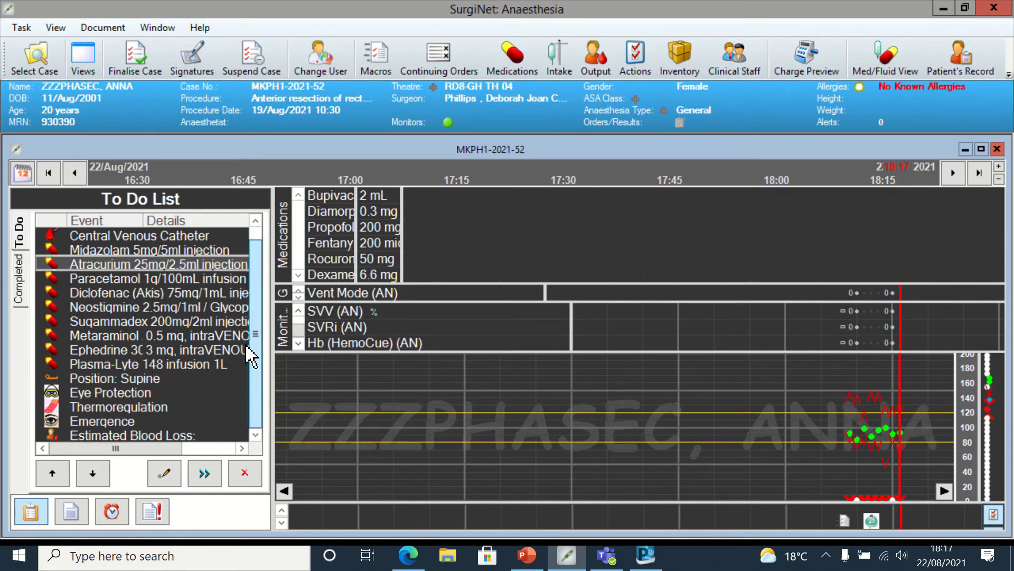
scroll(252, 356, "down", 1)
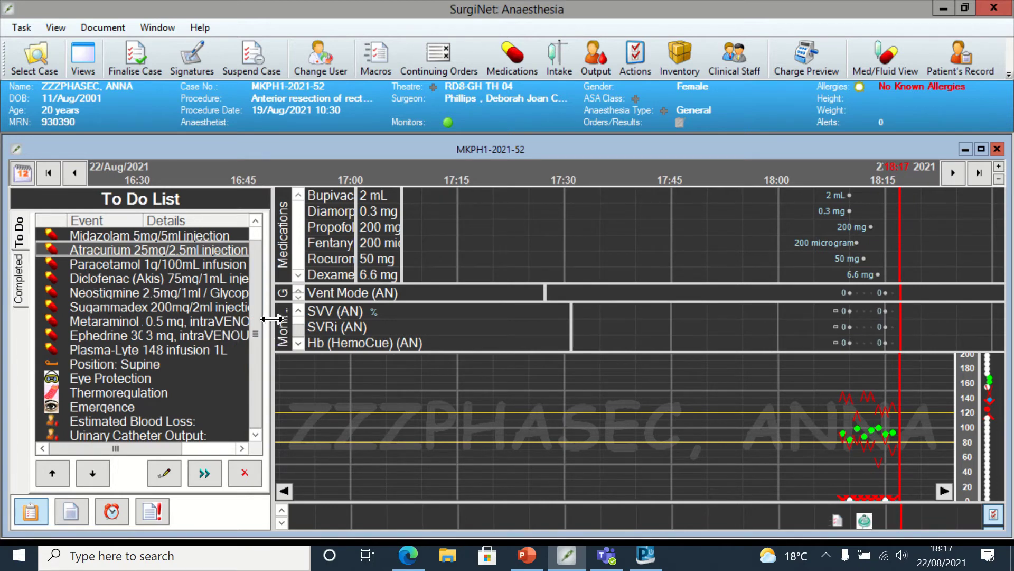
- File the Position: Supine entry with a bed safety strap, backdated to 18:15
scroll(260, 288, "up", 1)
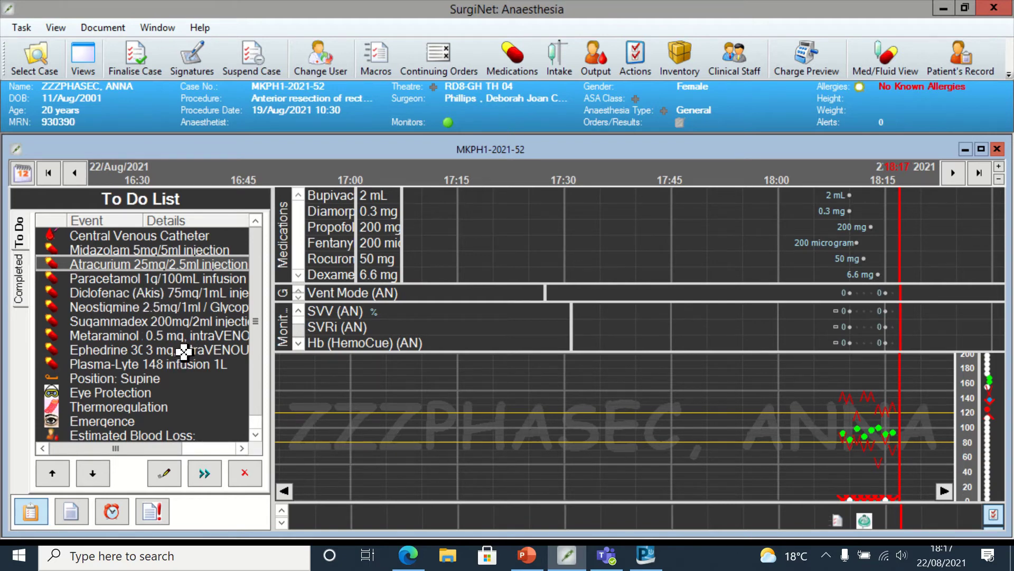
right_click(120, 379)
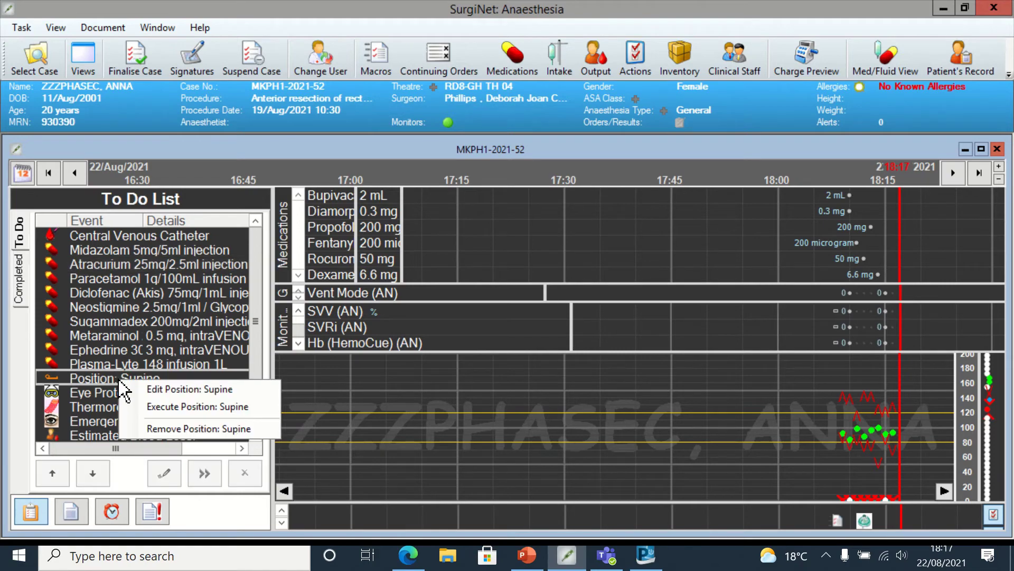
left_click(153, 389)
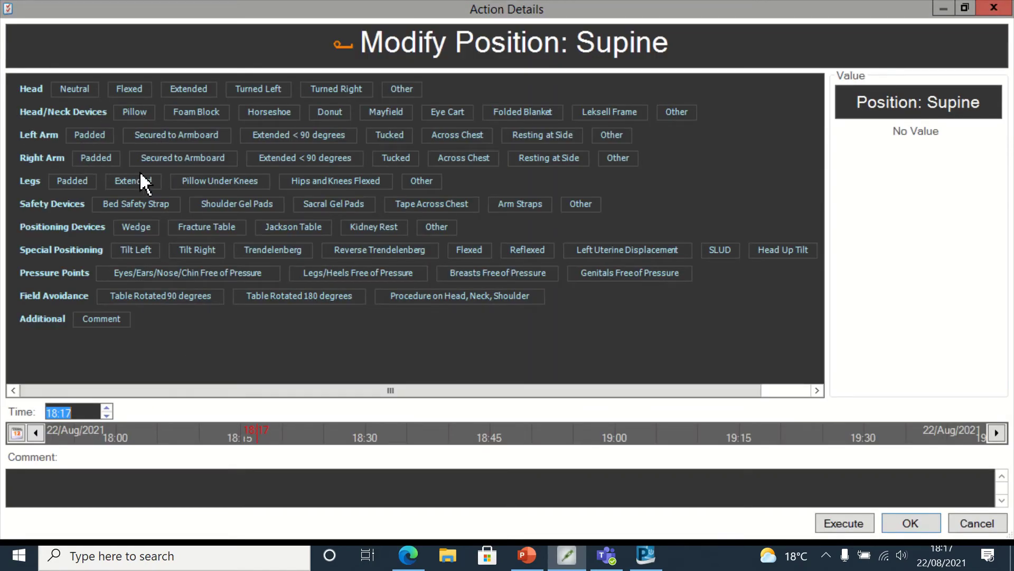
left_click(152, 207)
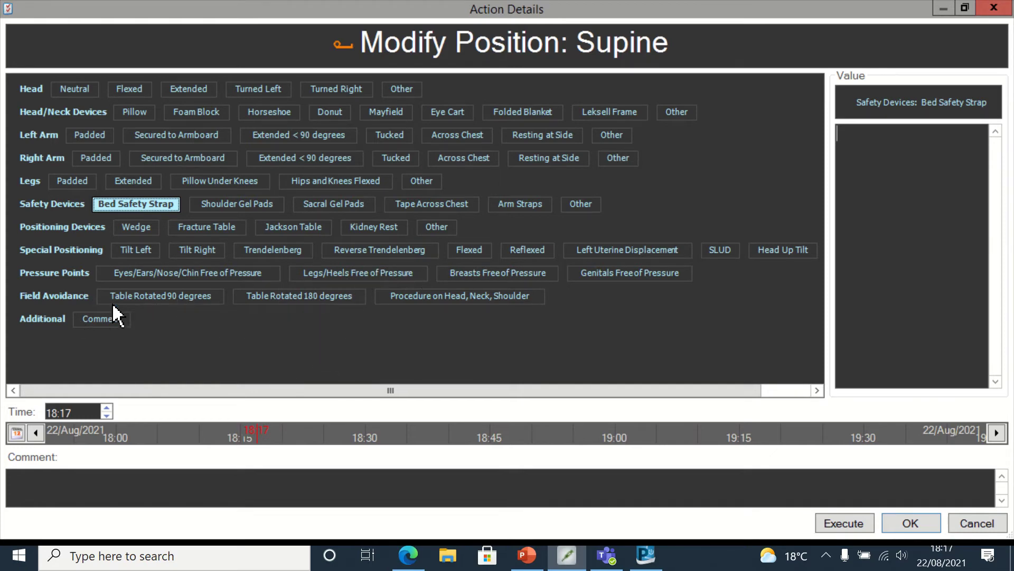
left_click(107, 416)
left_click(107, 415)
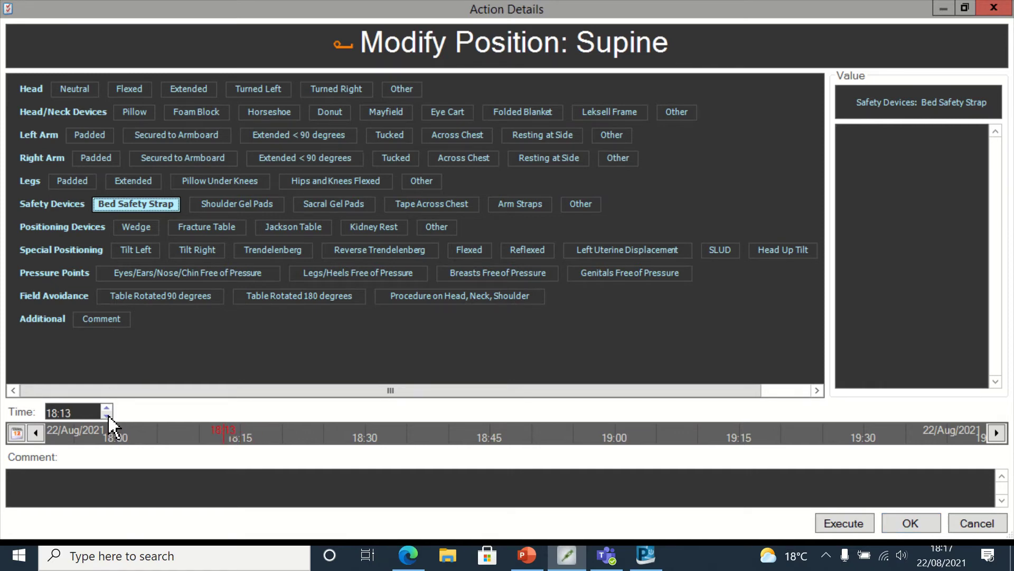
left_click(835, 523)
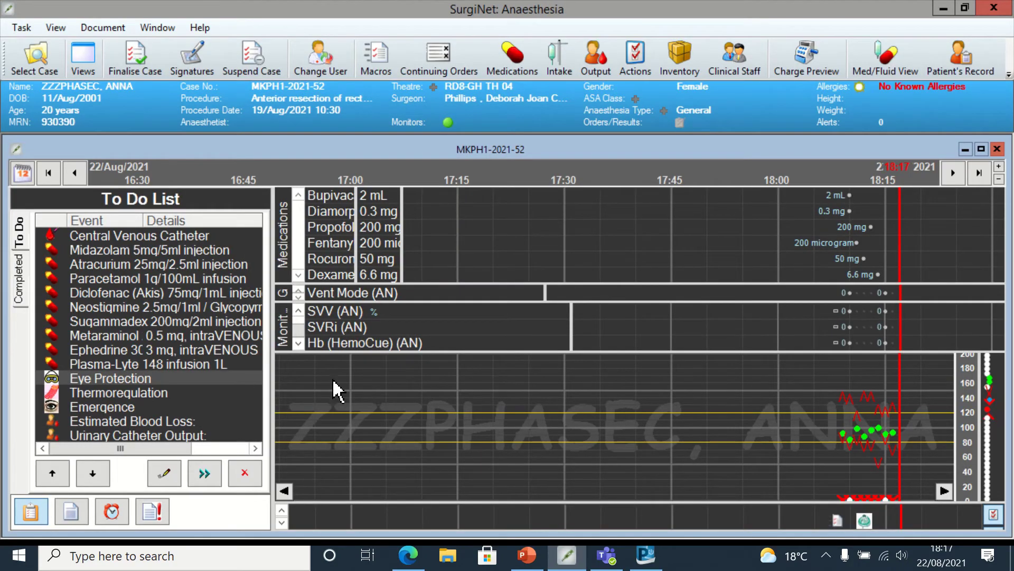
- File eye protection as Yes with left and right eyes taped, backdated to 18:13
right_click(158, 378)
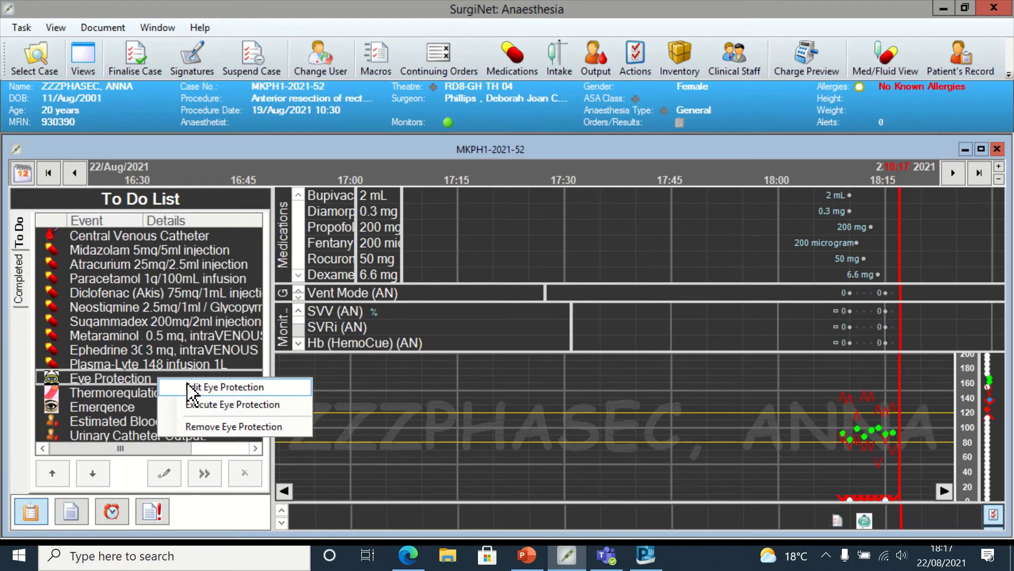
left_click(189, 387)
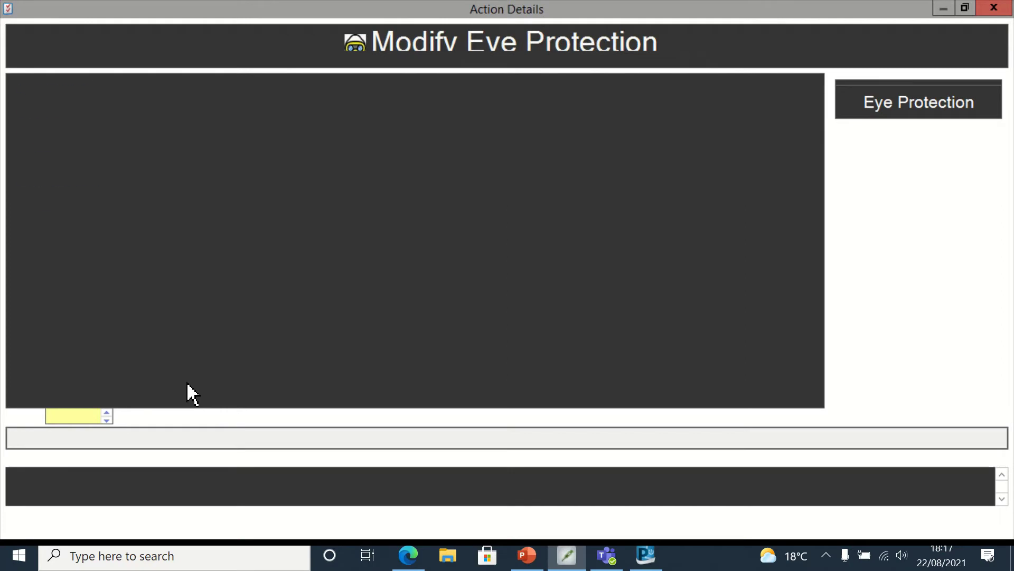
left_click(109, 90)
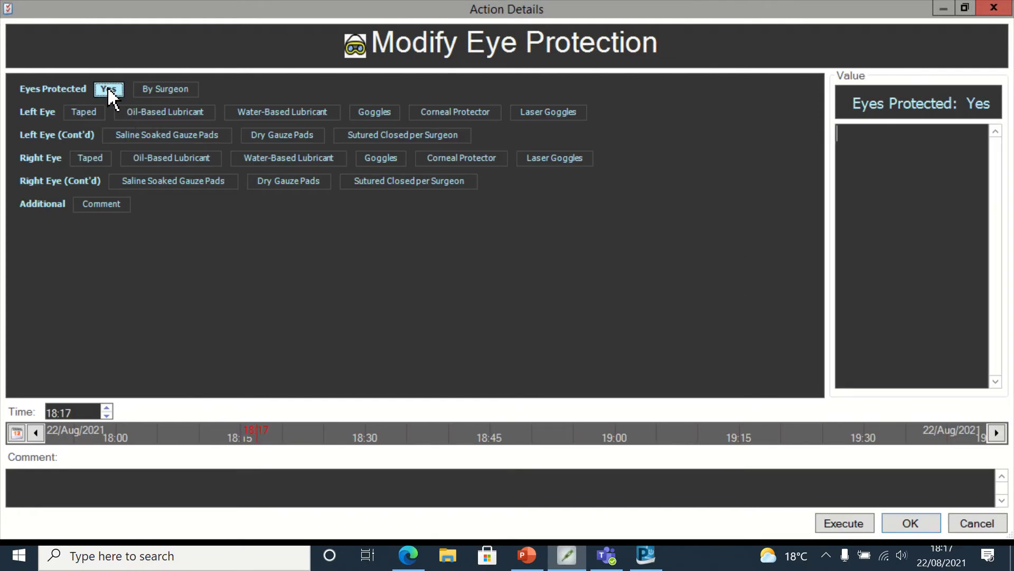
left_click(86, 112)
left_click(89, 161)
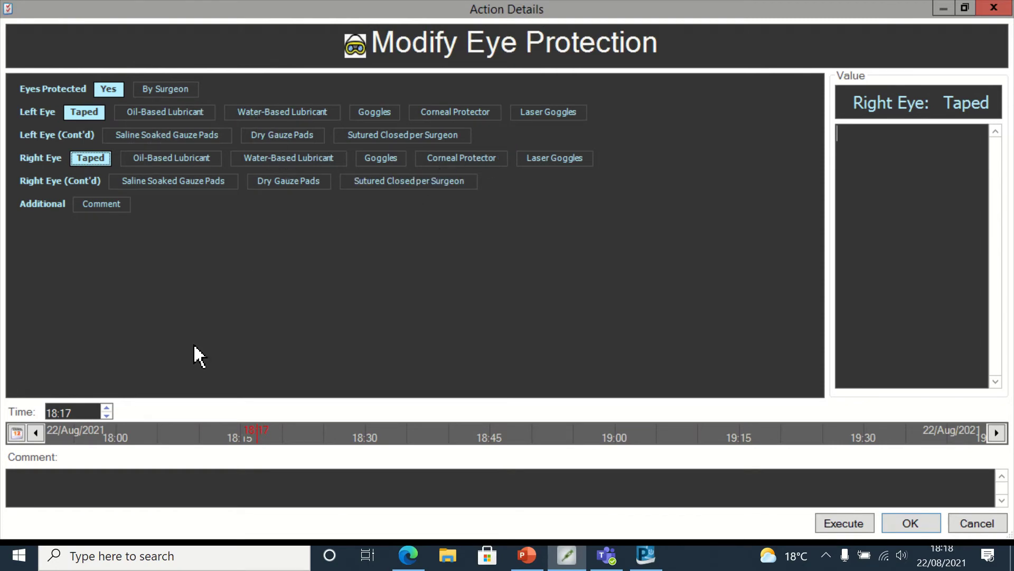
left_click(107, 415)
left_click(107, 416)
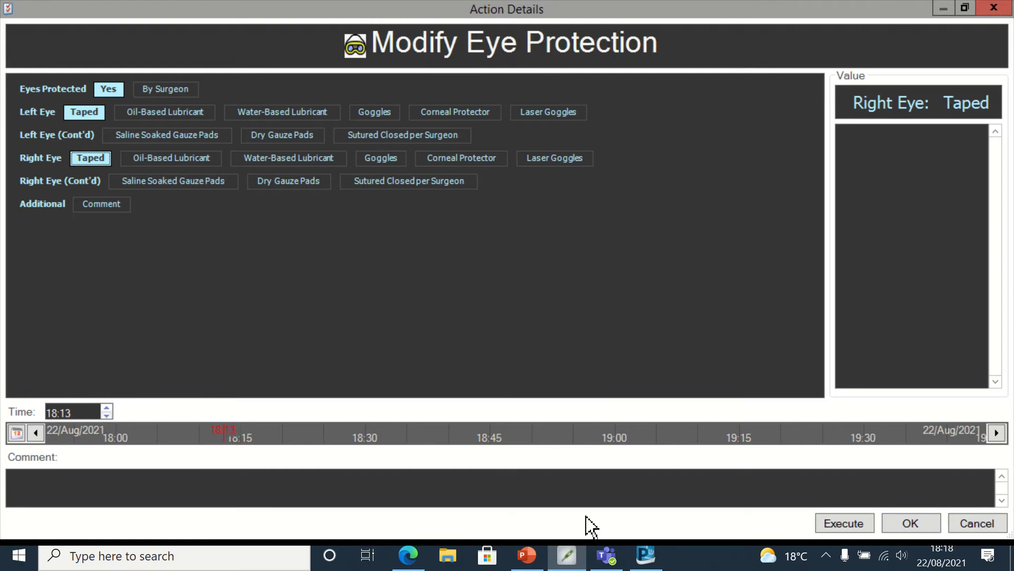
left_click(852, 525)
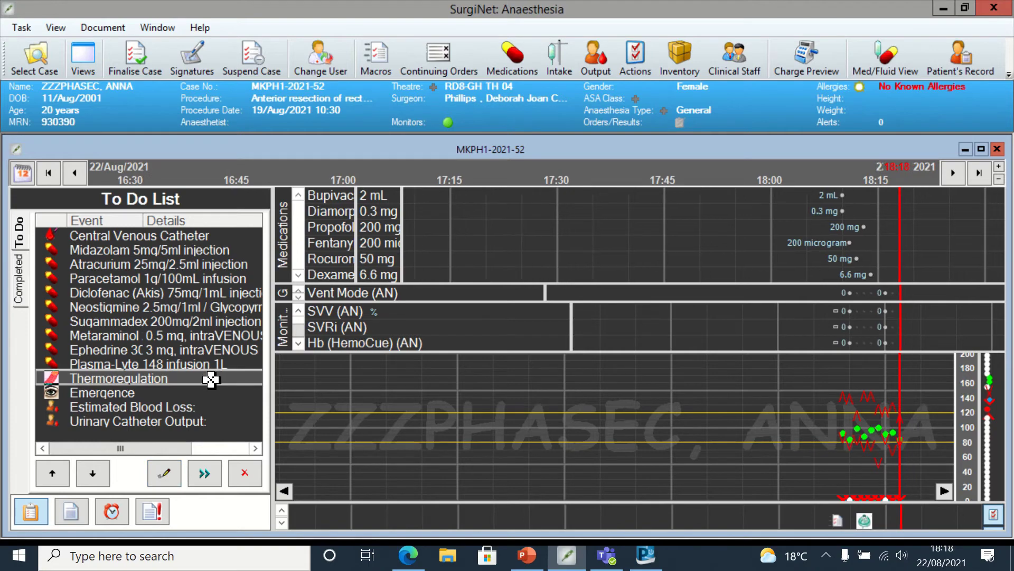
- Edit the Thermoregulation task to record fluid and forced-air warmers at 18:14, and file it
right_click(211, 379)
left_click(257, 392)
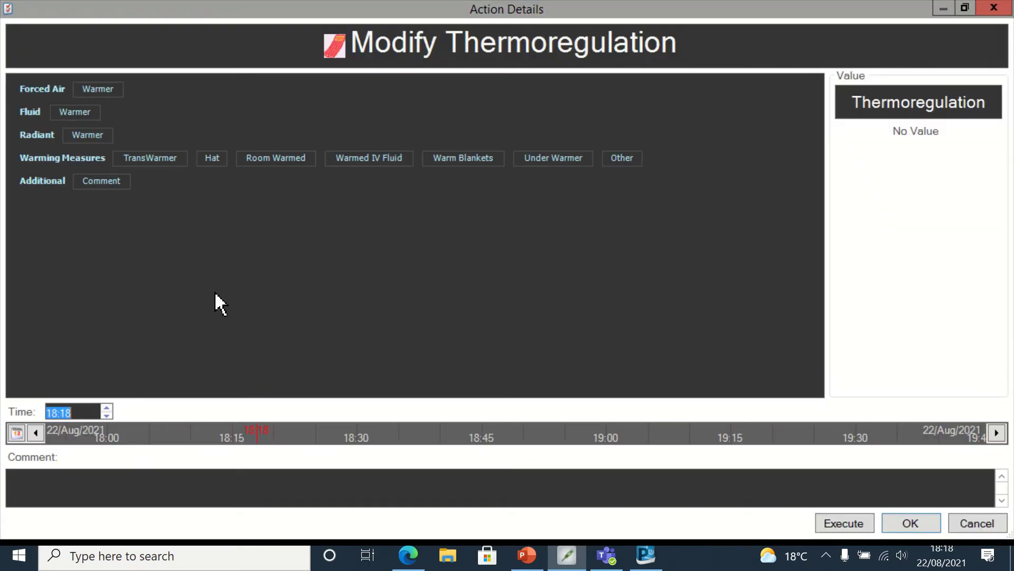
left_click(376, 161)
left_click(376, 162)
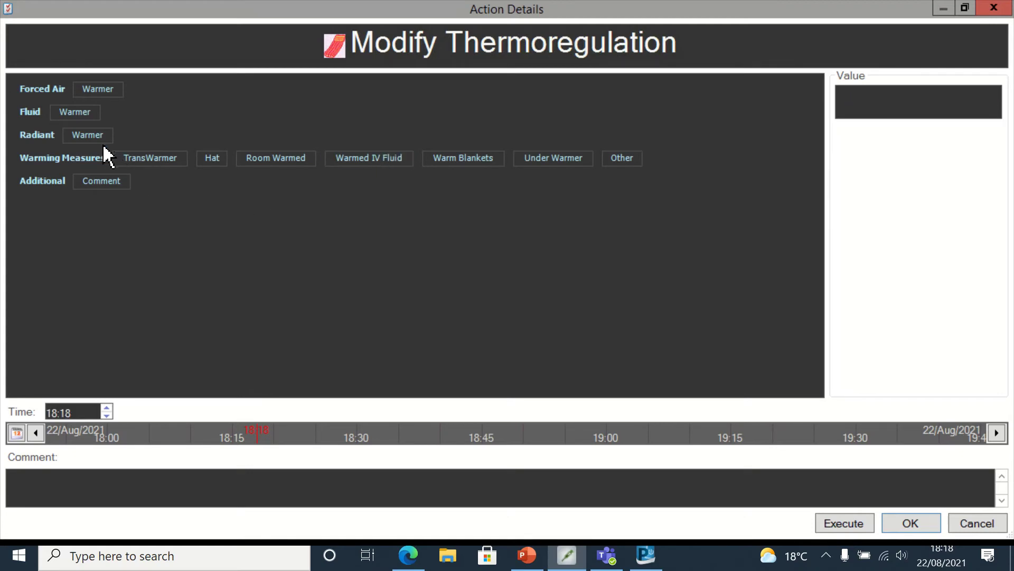
left_click(89, 112)
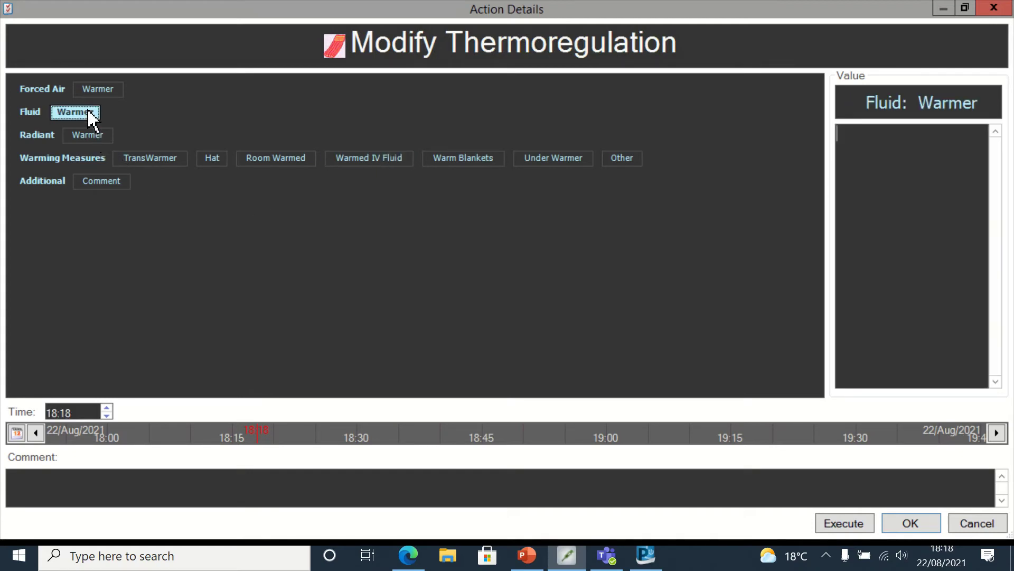
left_click(111, 94)
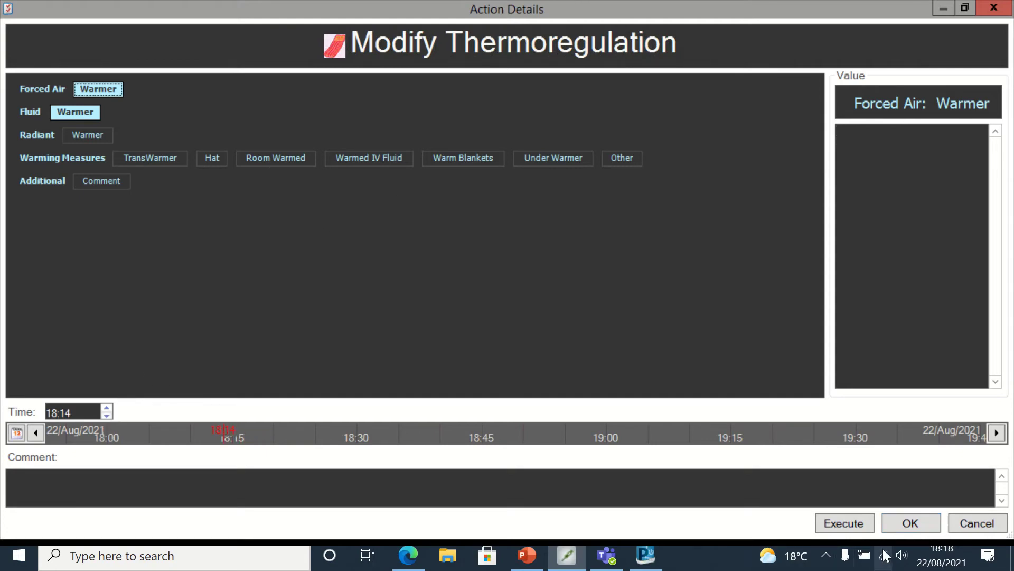
left_click(847, 522)
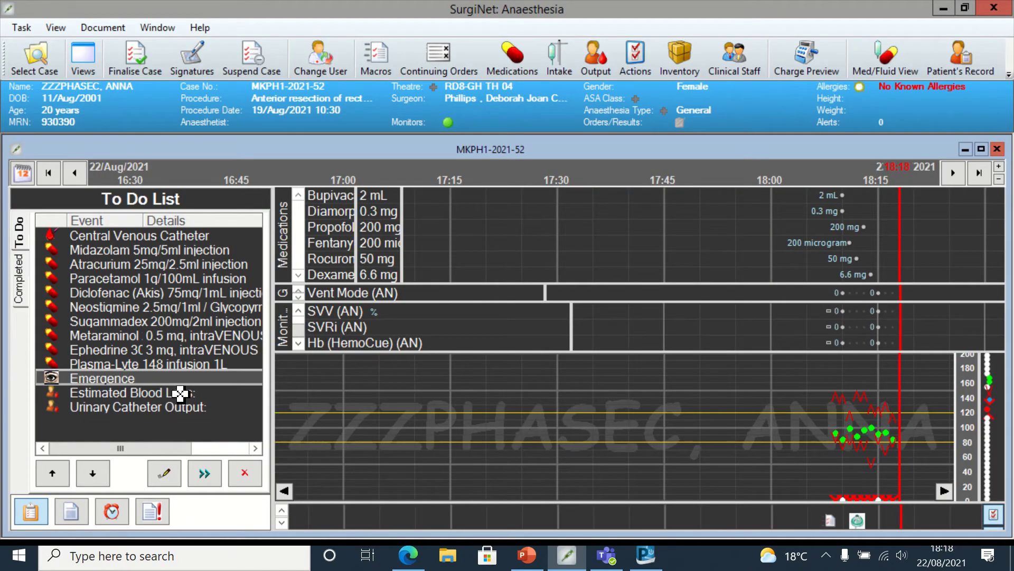
right_click(180, 392)
left_click(228, 407)
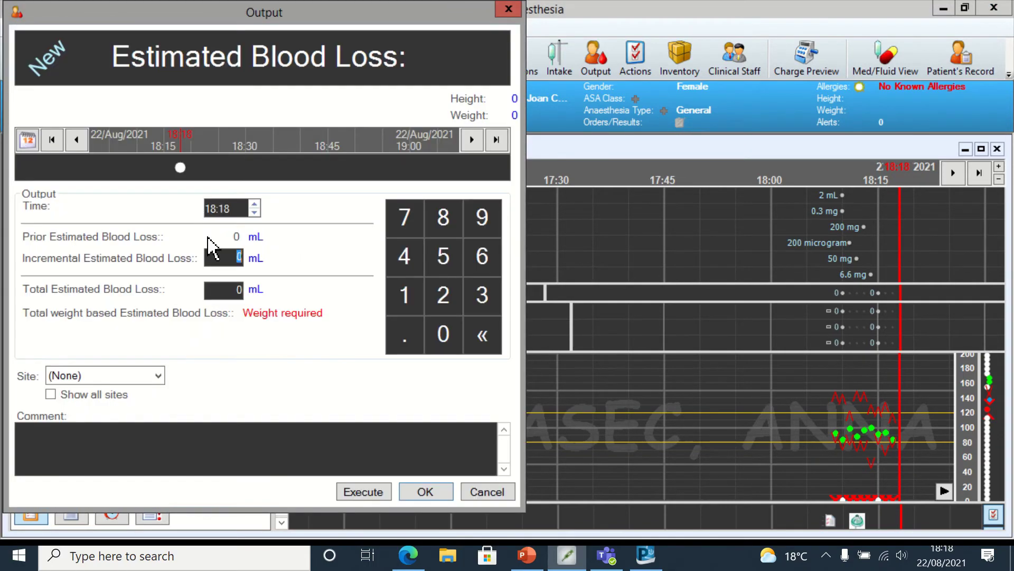
left_click(226, 259)
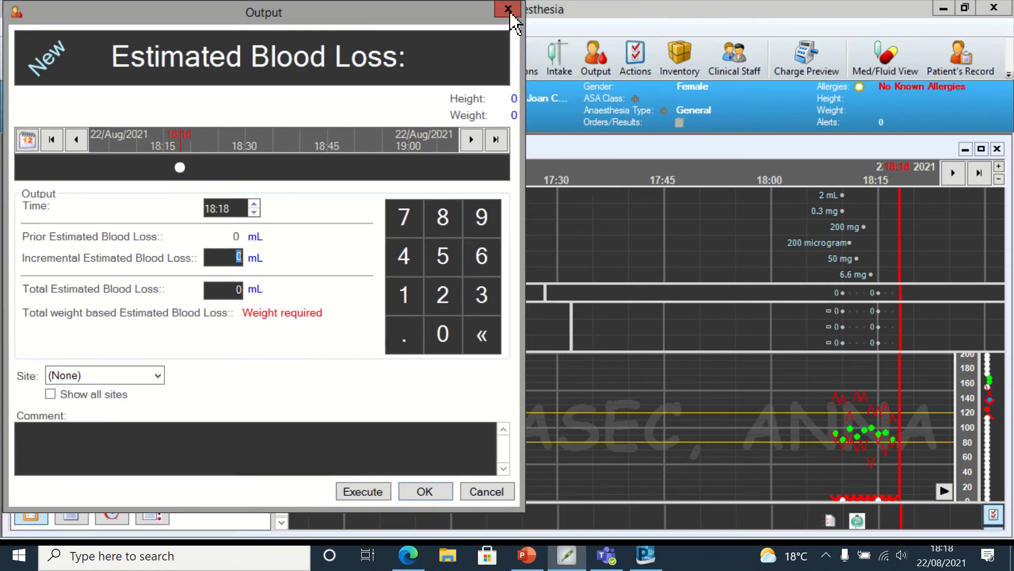
left_click(510, 11)
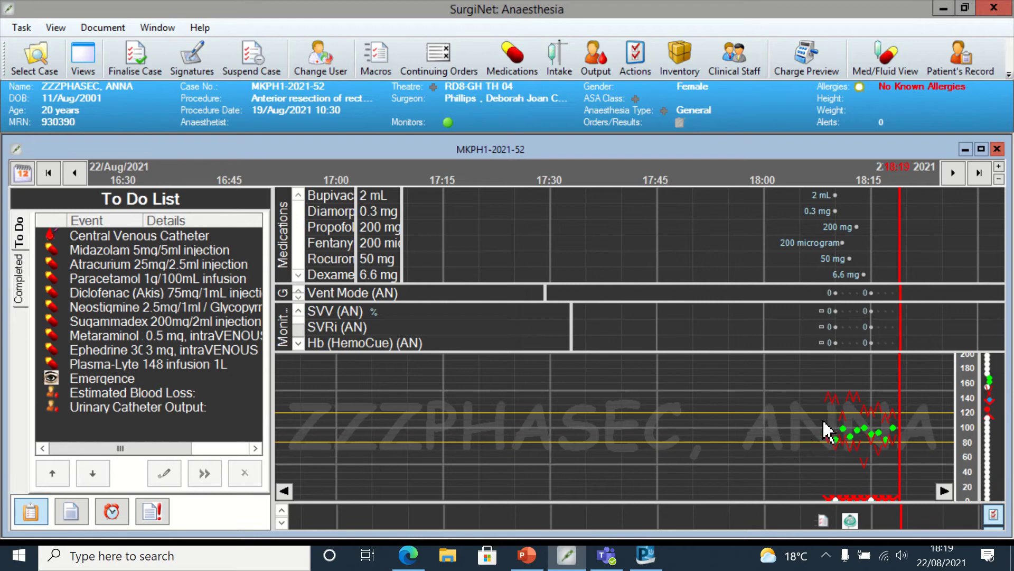
- Check a reading on the vitals chart, then bring up the Document menu
mouse_move(881, 416)
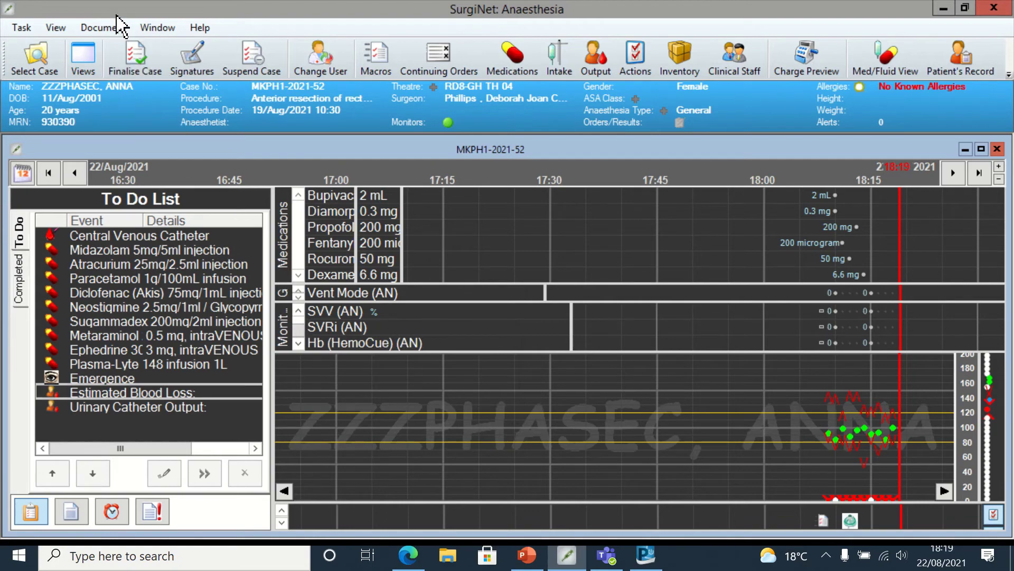
left_click(103, 28)
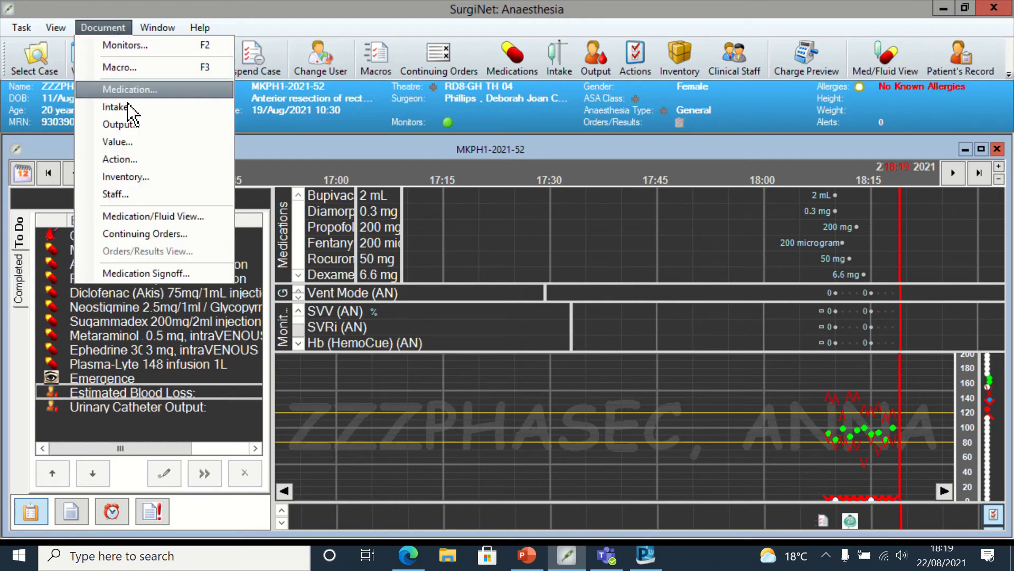
- Open Maintain Monitor Values and enter 18:15 readings CO 4.5 and PPV% 6
left_click(131, 143)
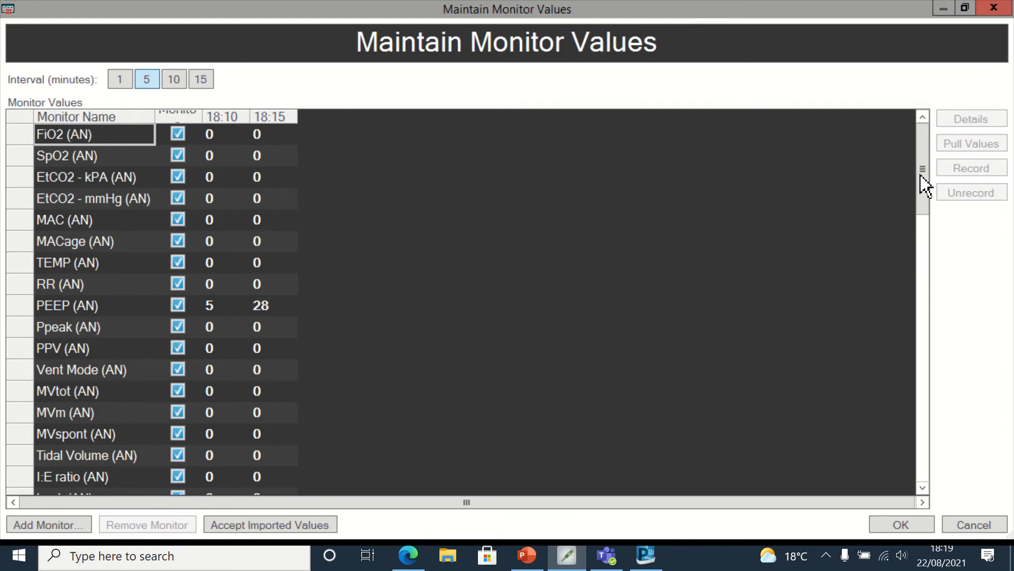
left_click_drag(925, 185, 927, 267)
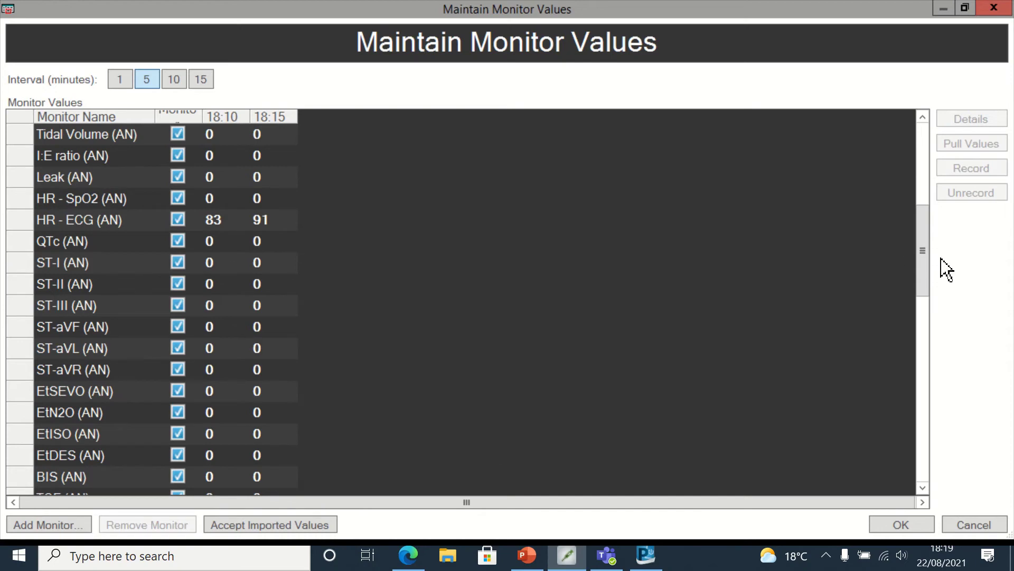
left_click_drag(922, 276, 931, 458)
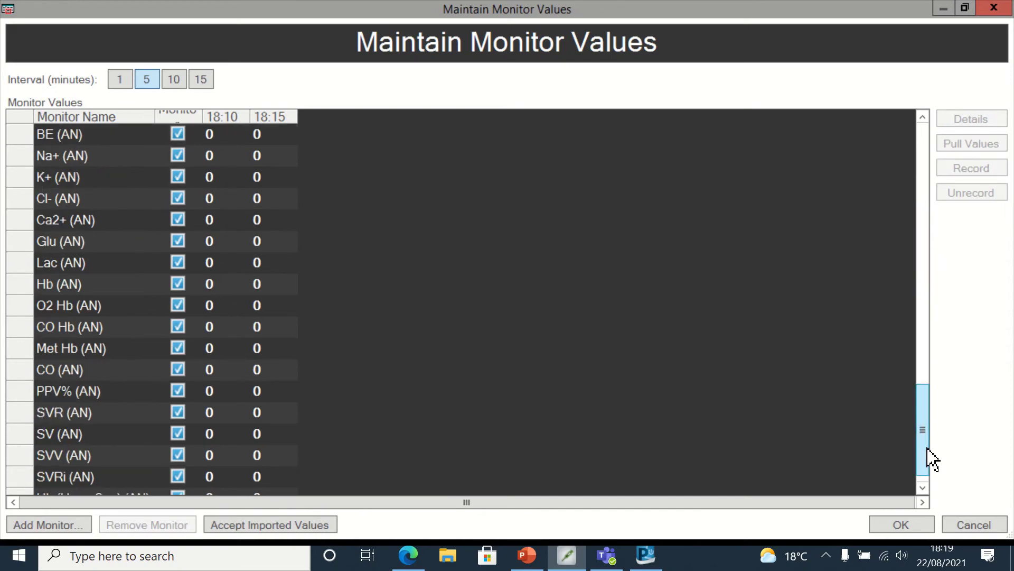
left_click(266, 372)
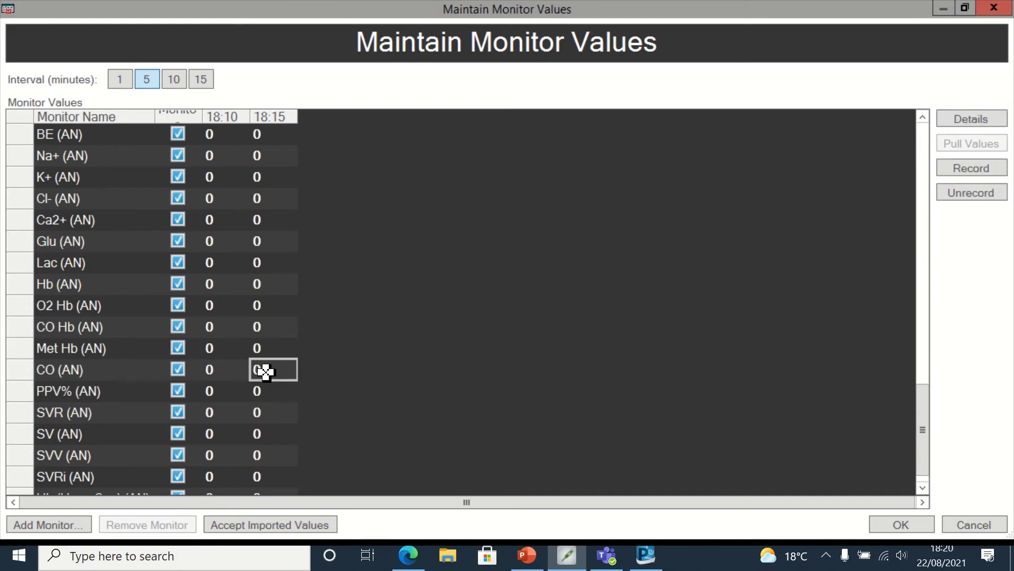
type("4.5")
left_click(259, 392)
type("6")
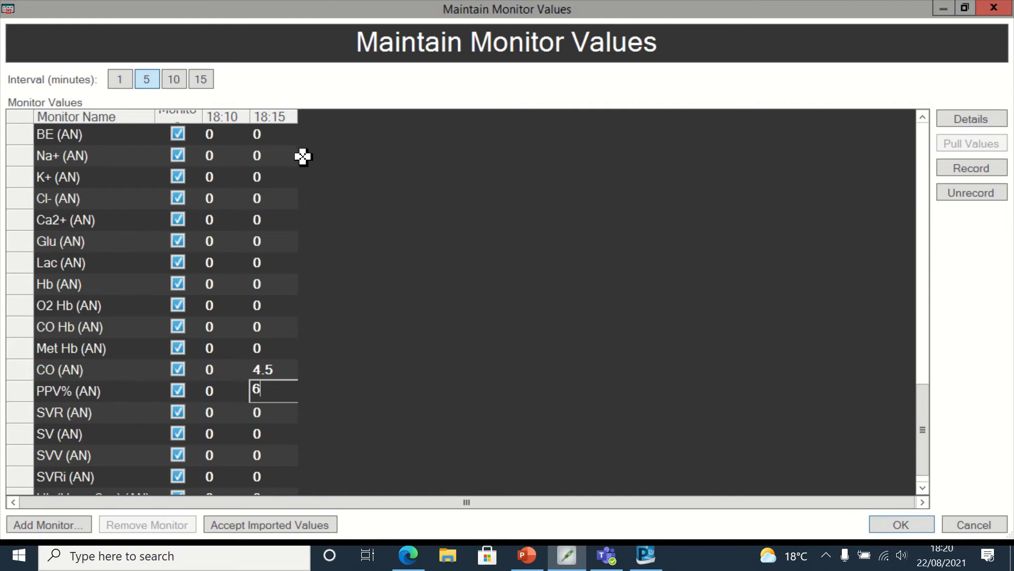
- Enter the 18:15 readings Na+ 135 and K+ 4.5
left_click(261, 154)
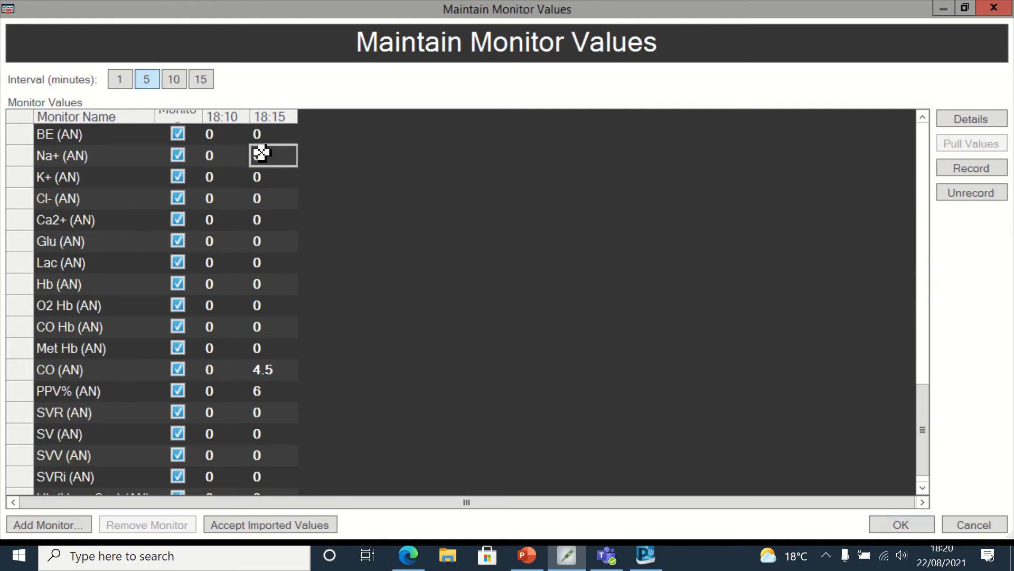
key("BackSpace")
type("12")
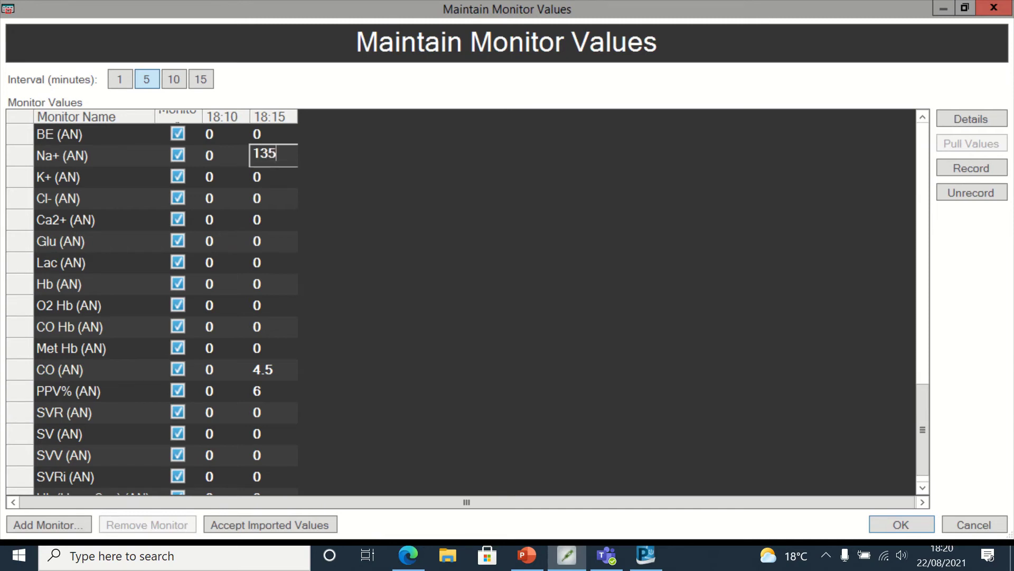
left_click(265, 175)
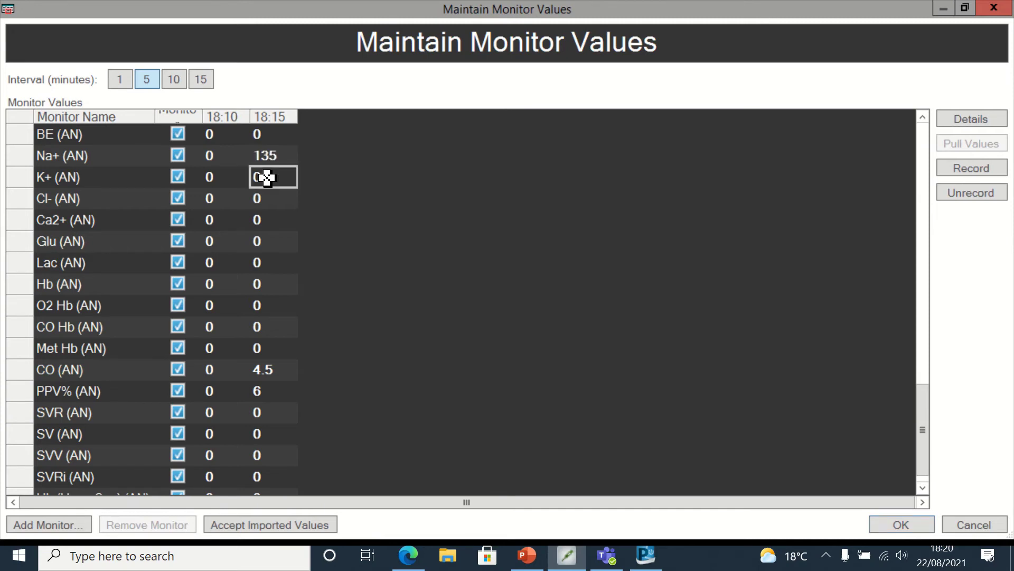
key("BackSpace")
type("4.5")
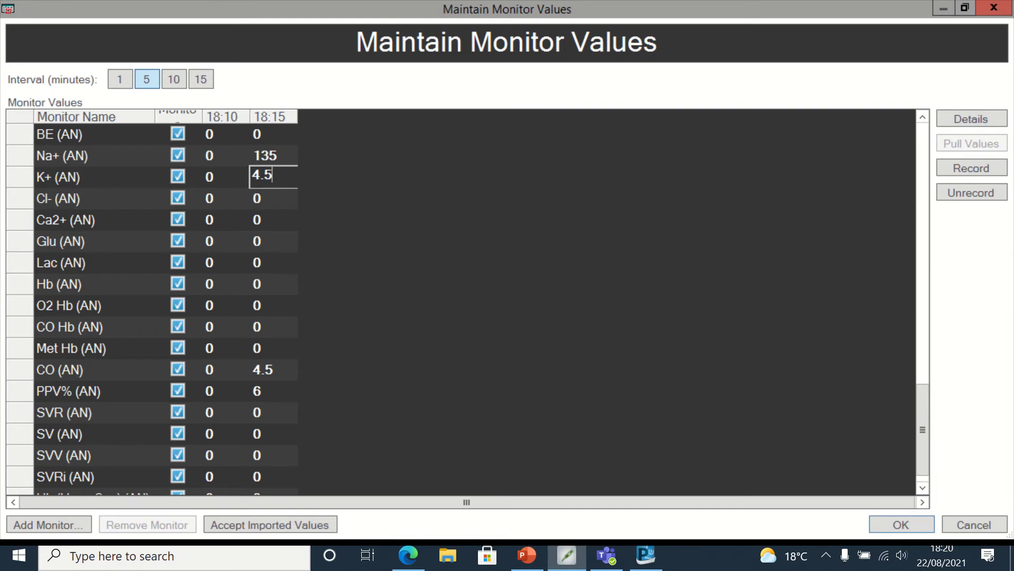
- Enter the 18:15 readings Glu 8 and Hb 120
left_click(277, 242)
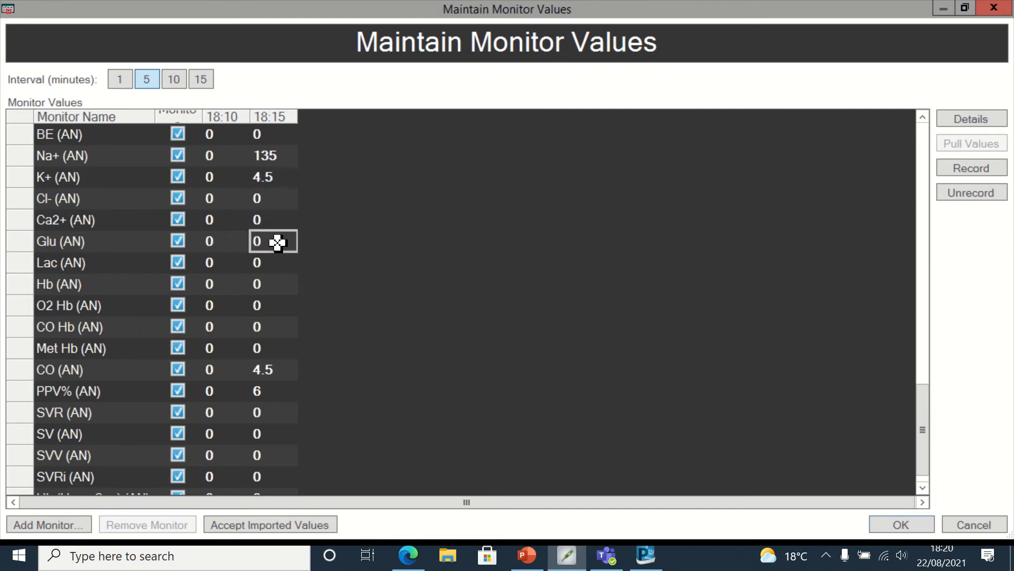
type("8.")
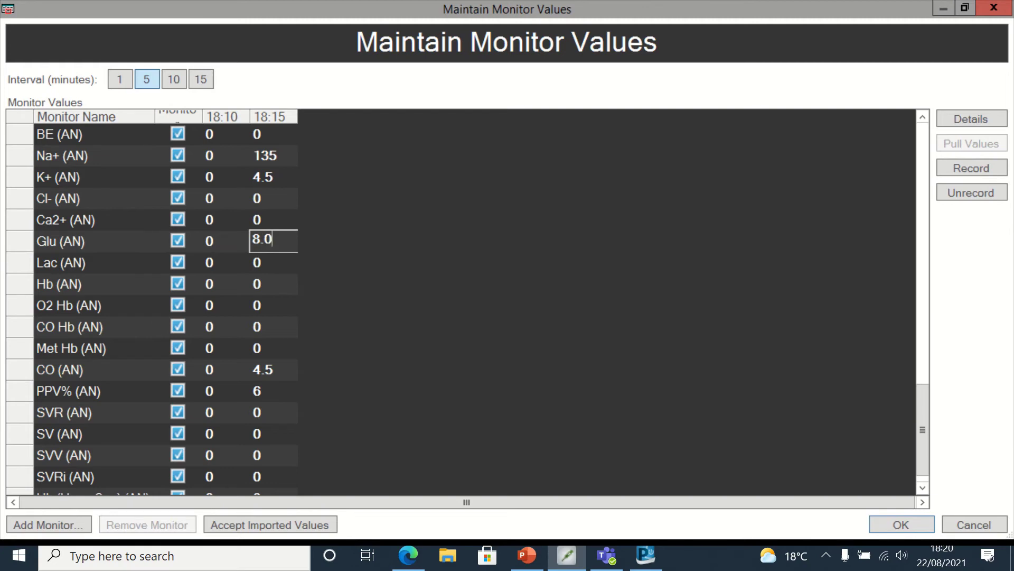
left_click(268, 289)
type("12")
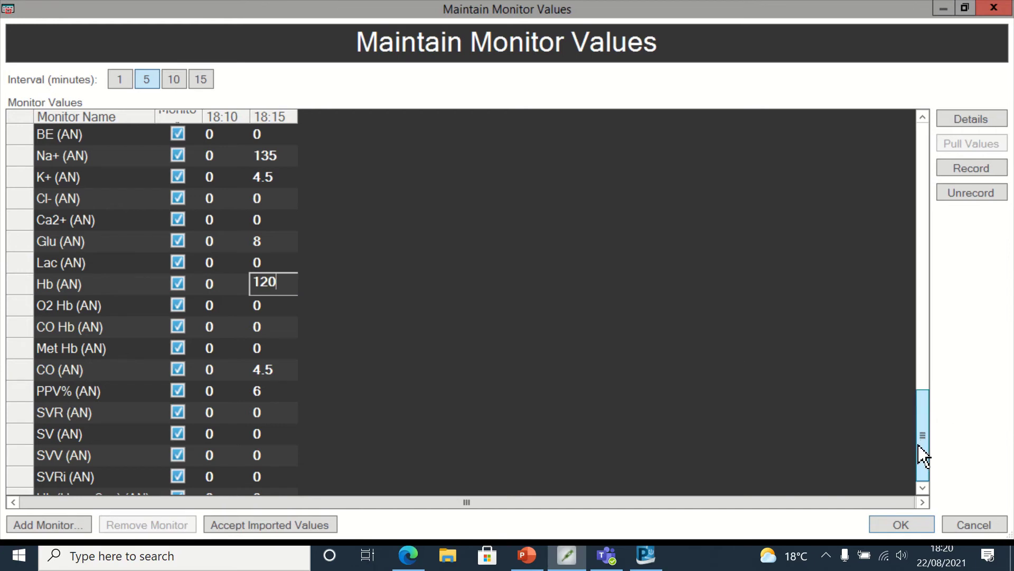
left_click_drag(923, 456, 922, 397)
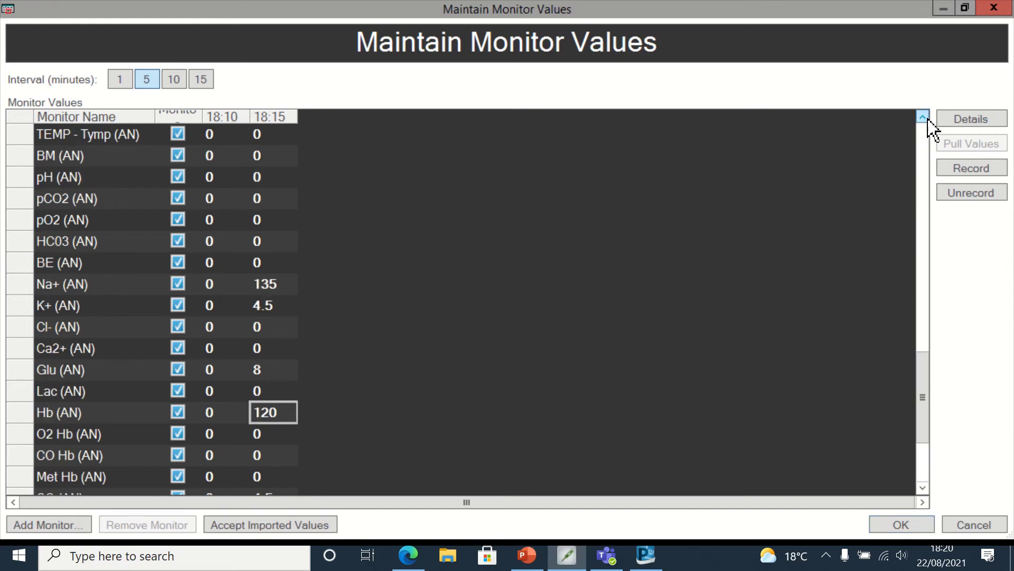
left_click(925, 117)
left_click(924, 117)
left_click(925, 118)
- Scroll the grid back to the top and enter Tidal Volume 450 at 18:15
left_click(925, 118)
left_click(925, 117)
left_click(924, 117)
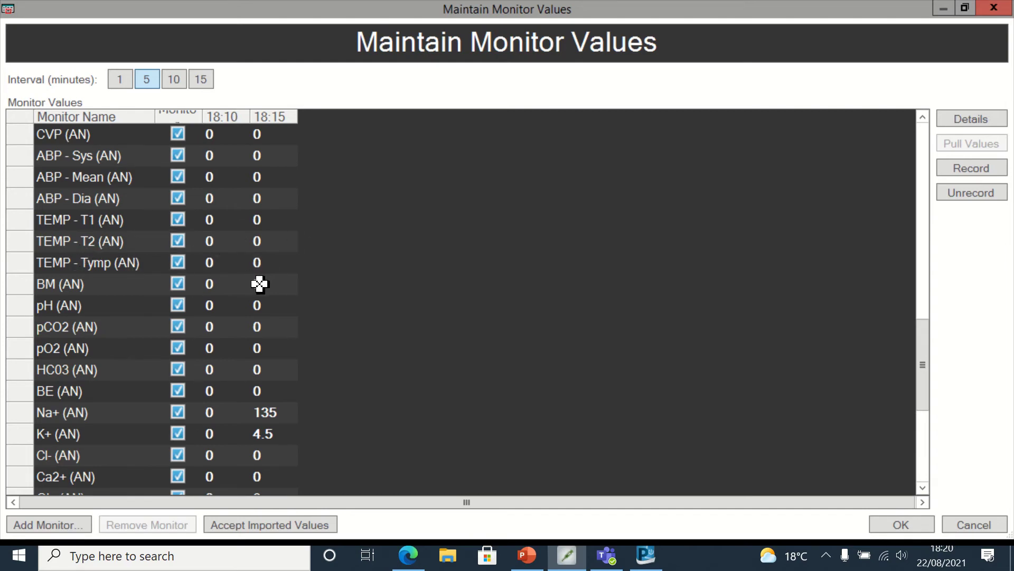
left_click(922, 117)
left_click(922, 118)
left_click(922, 118)
left_click(921, 117)
left_click(921, 117)
left_click(922, 117)
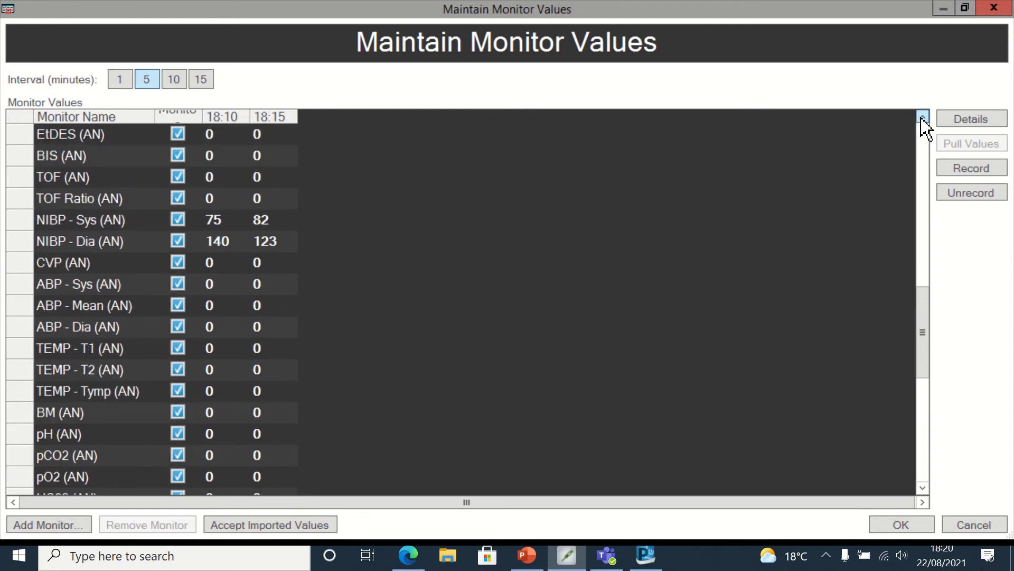
left_click(922, 118)
left_click(922, 117)
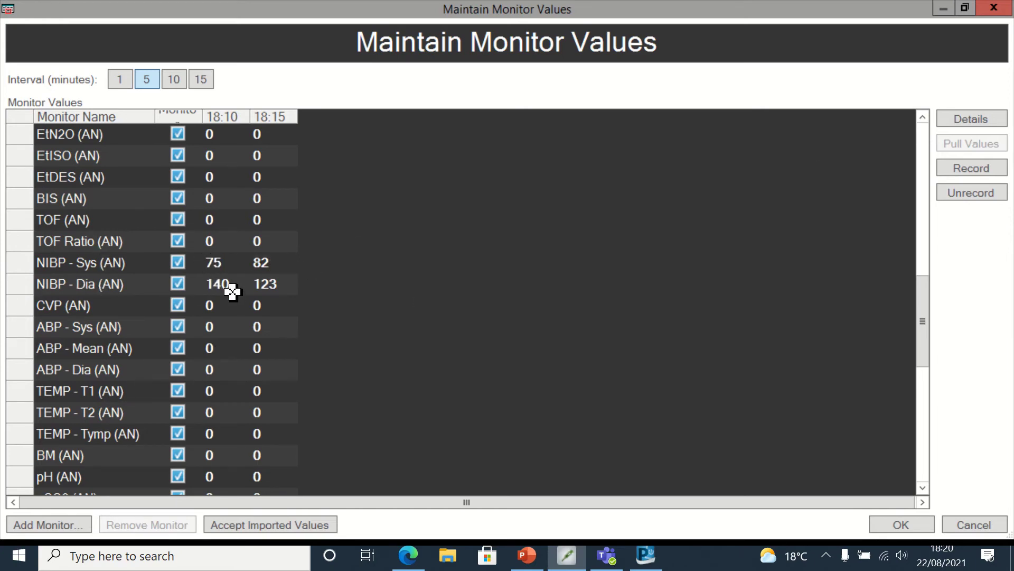
left_click(923, 117)
left_click(923, 118)
double_click(923, 117)
double_click(922, 117)
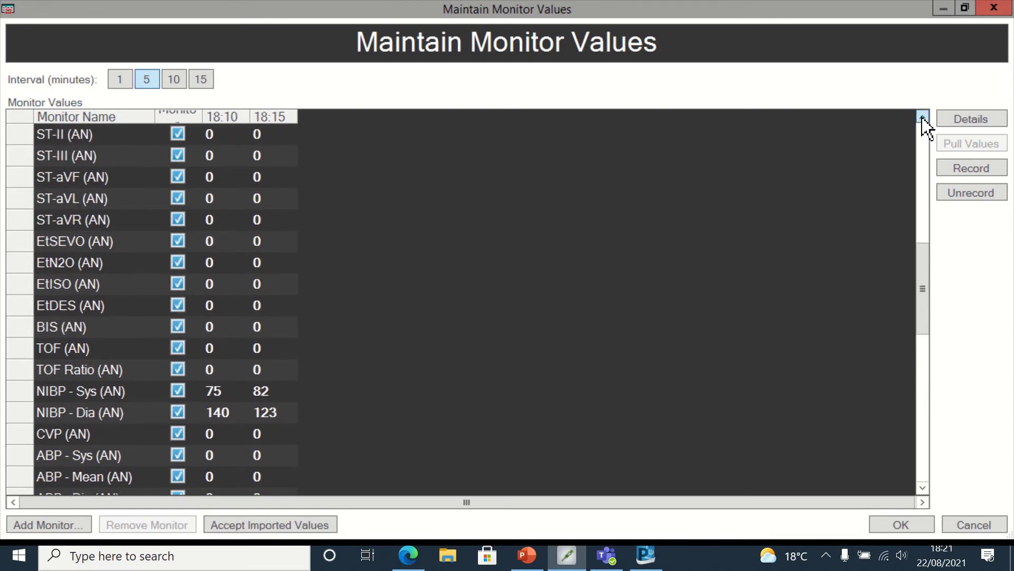
double_click(923, 117)
double_click(923, 117)
left_click(923, 117)
left_click(923, 118)
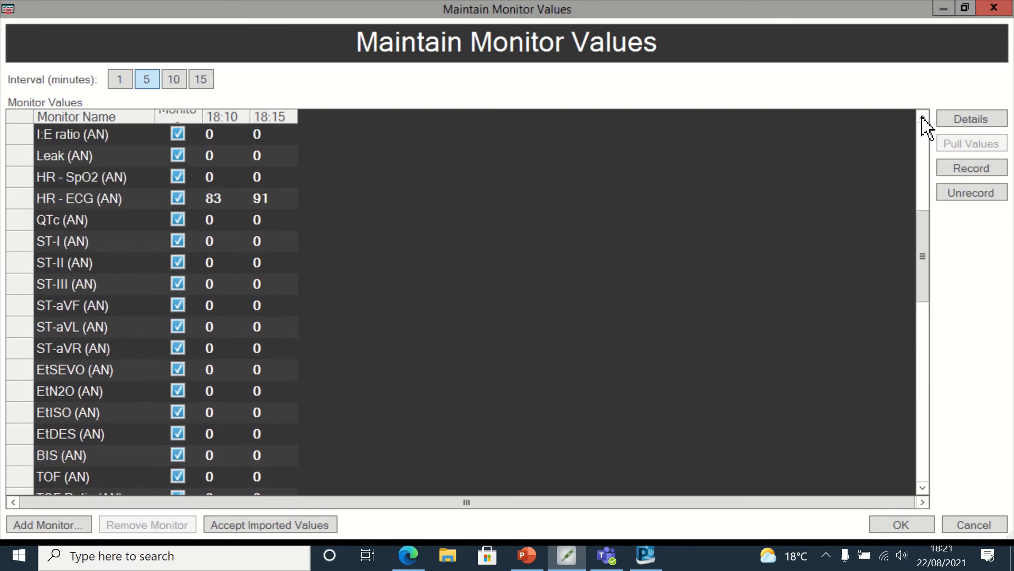
double_click(923, 117)
left_click(923, 117)
left_click(922, 118)
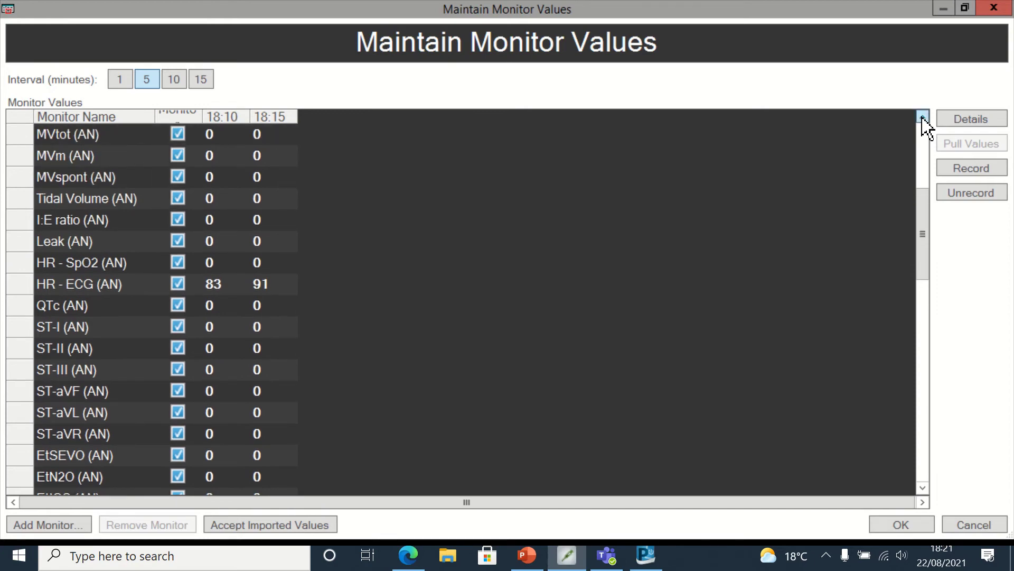
double_click(923, 117)
double_click(923, 117)
left_click(922, 117)
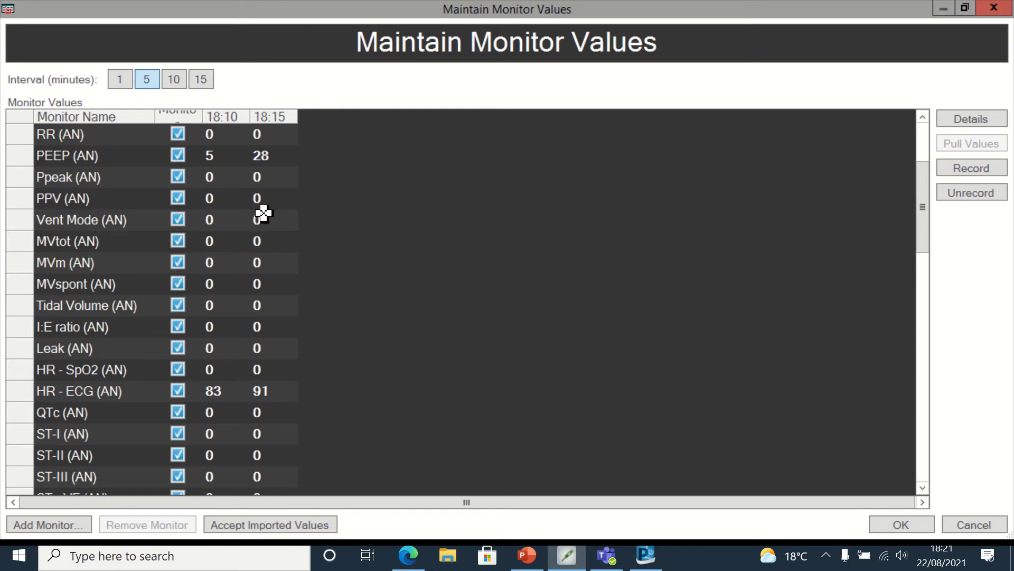
left_click_drag(922, 190, 922, 131)
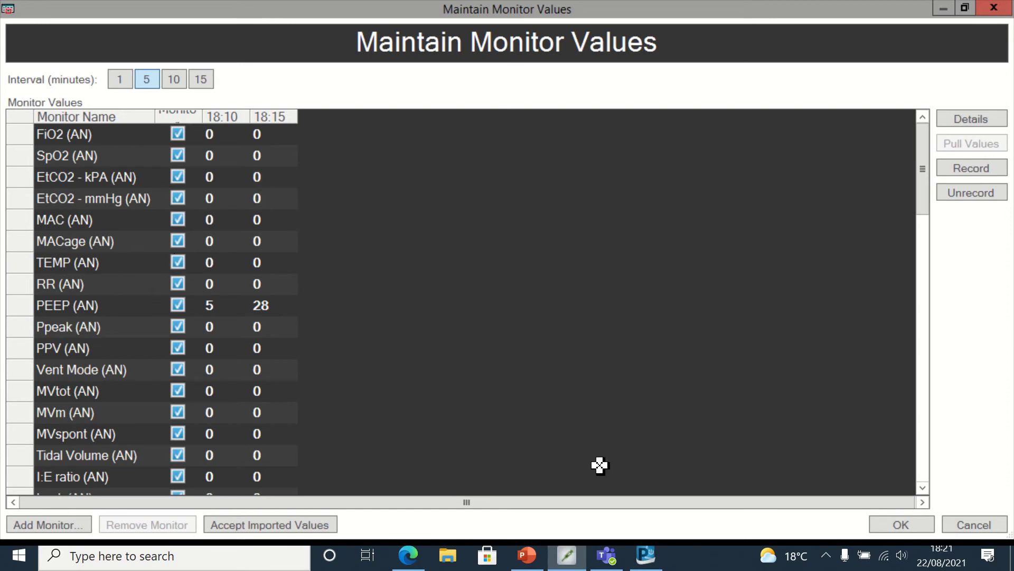
left_click(270, 453)
type("45")
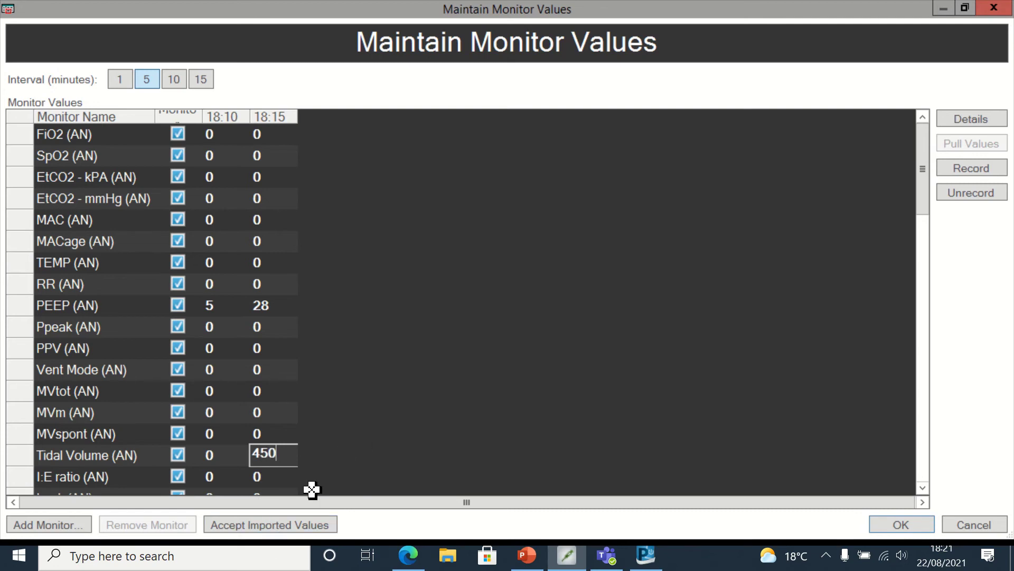
- Enter RR 12, change PEEP from 28 to 5 at 18:15, and save the values
left_click(272, 286)
type("12")
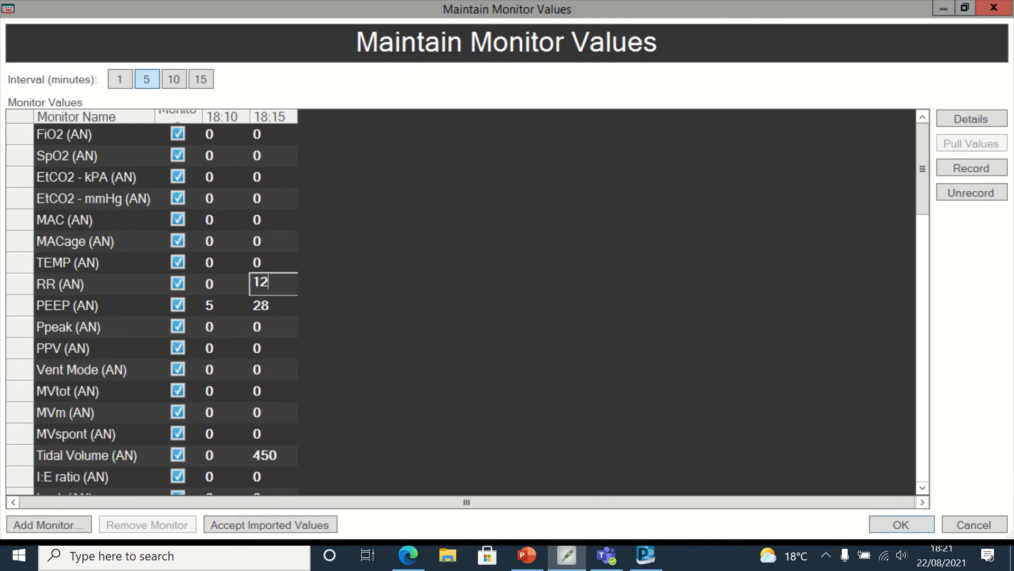
left_click(270, 306)
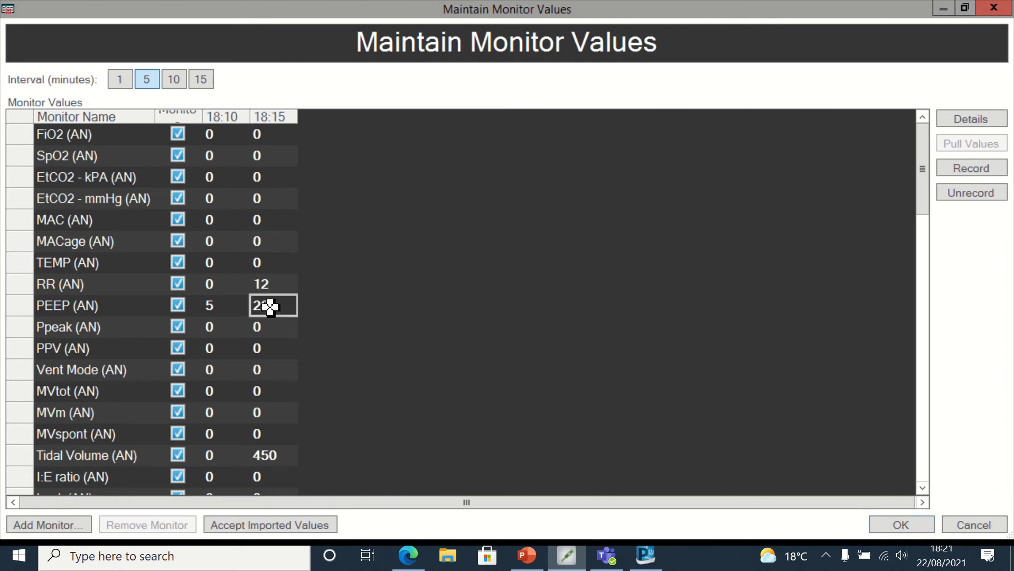
left_click(269, 305)
type("5")
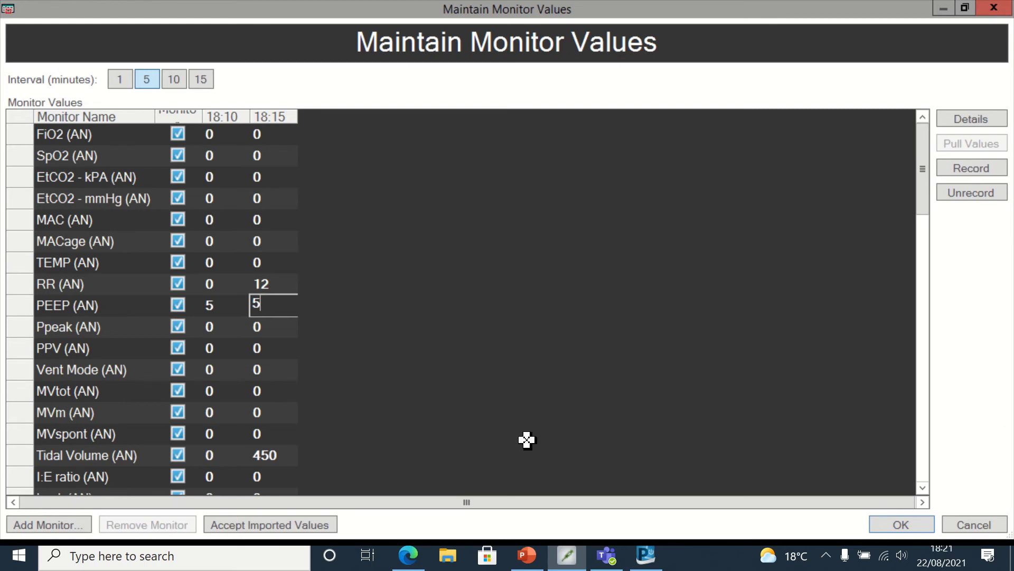
left_click(914, 525)
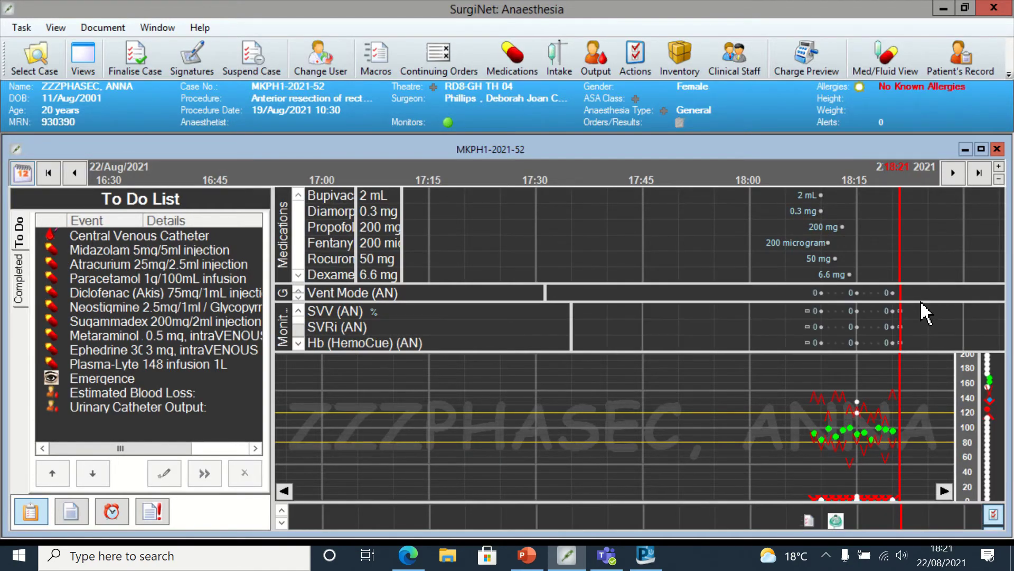
mouse_move(854, 327)
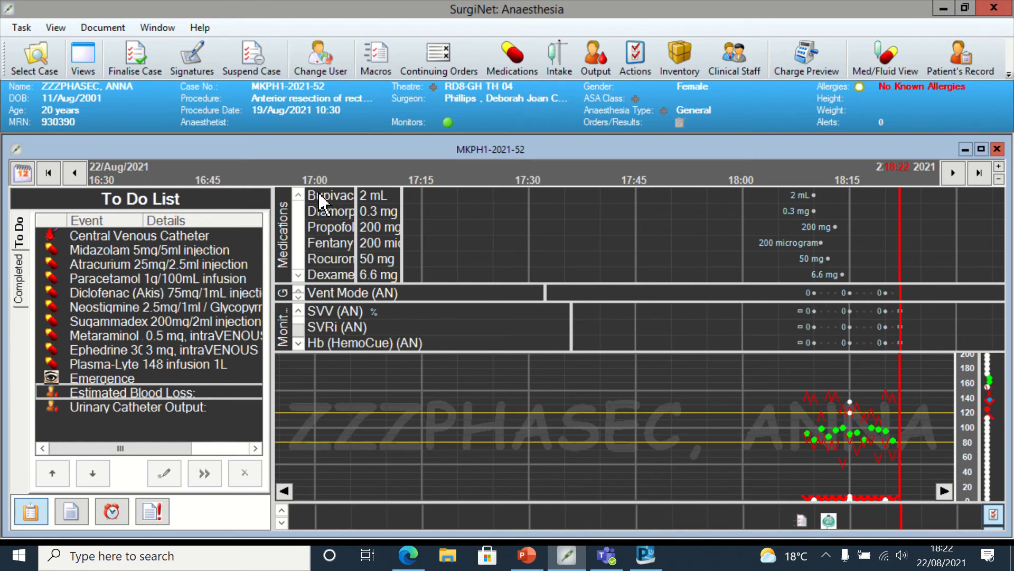
mouse_move(461, 1)
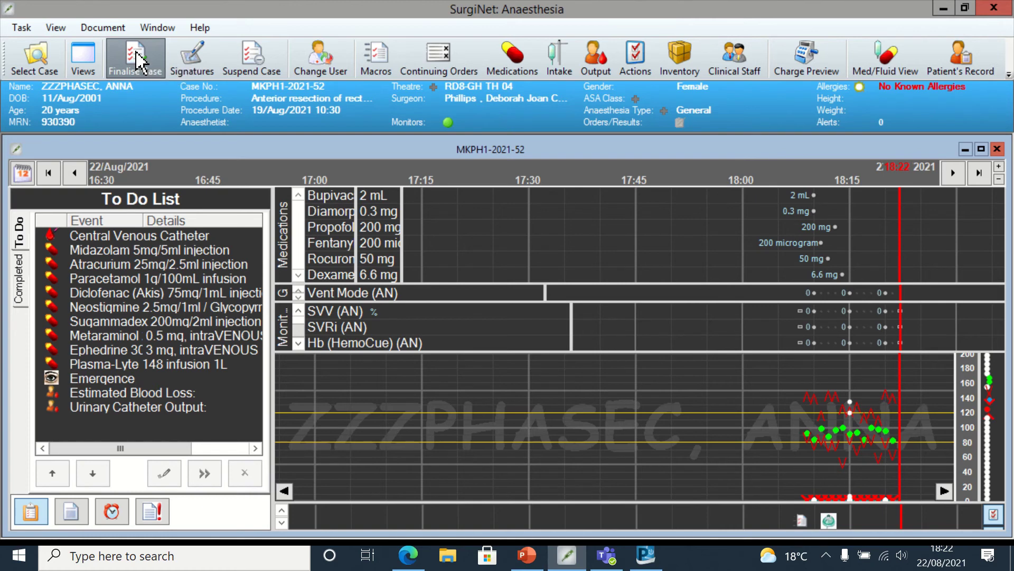
- Start finalising the case and stop data collection for all monitors
left_click(136, 52)
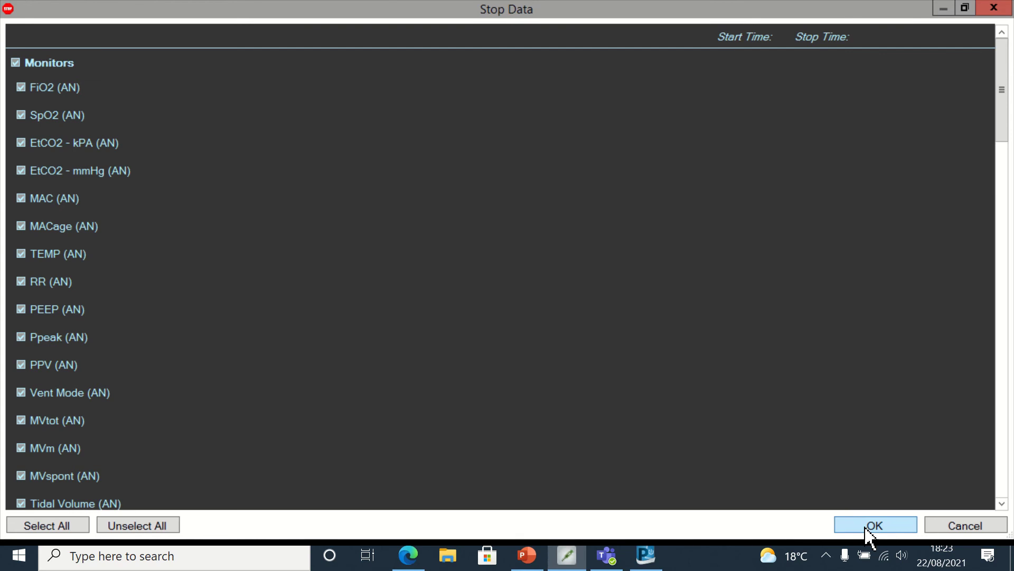
left_click(867, 527)
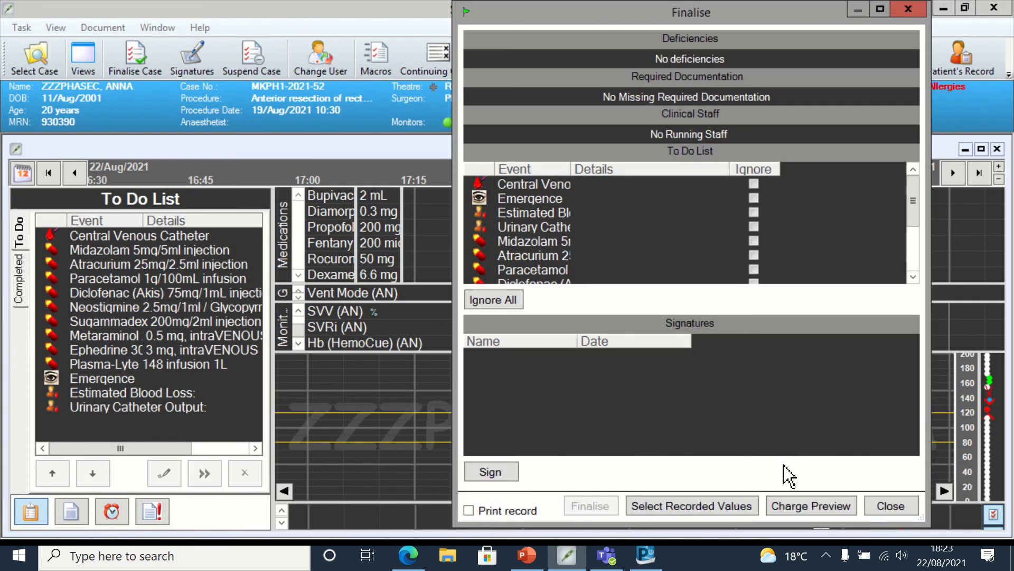
- Ignore all remaining To Do List items and begin signing the record
left_click(486, 309)
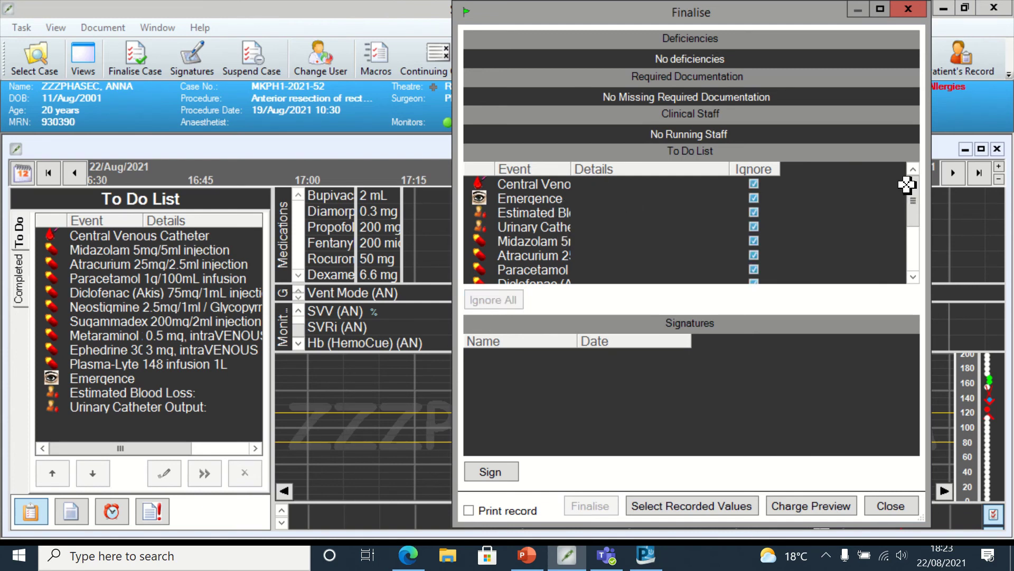
left_click_drag(914, 200, 915, 276)
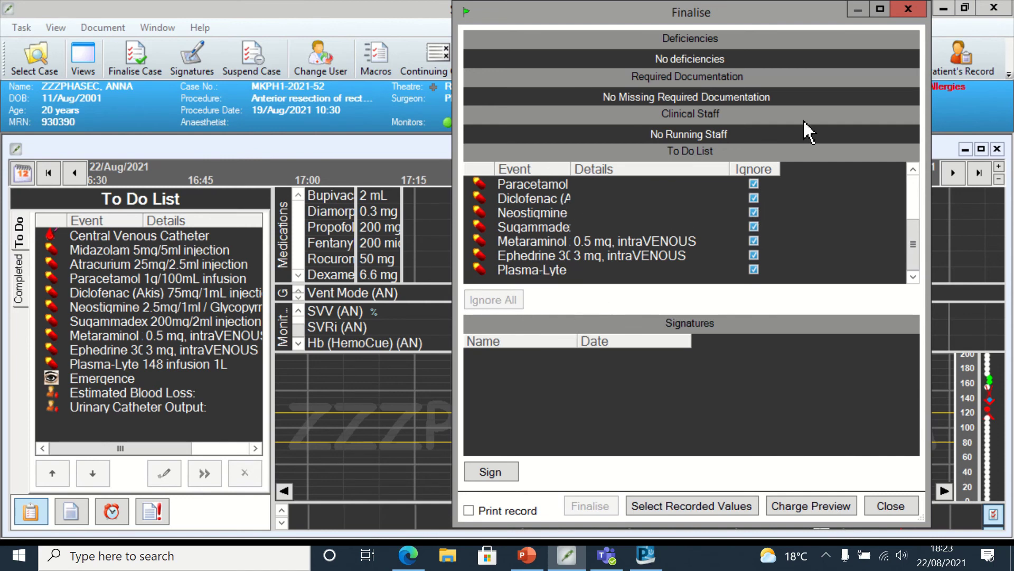
left_click(492, 473)
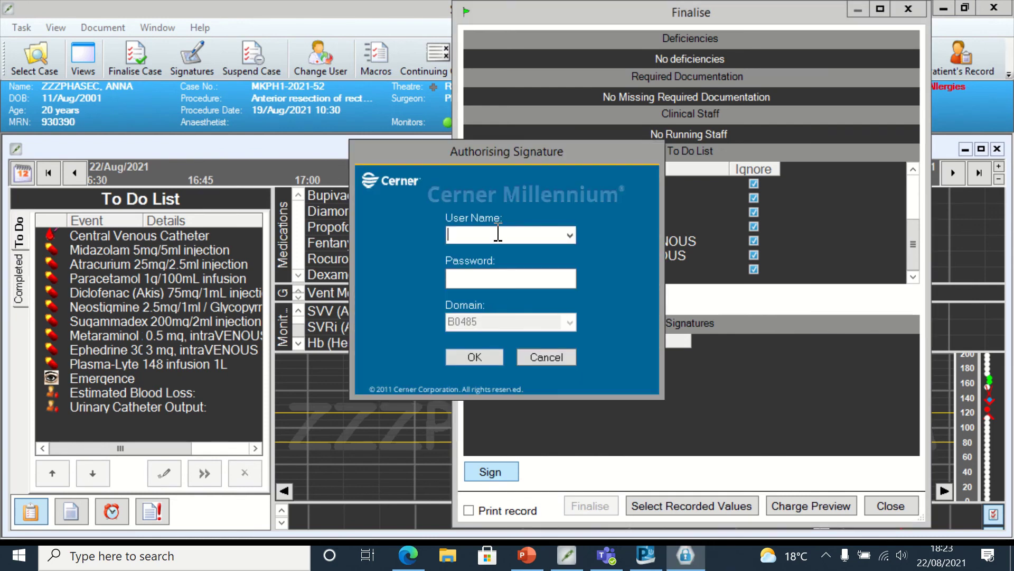
- Enter the anaesthetist's username and password, then accept the not-documented-on-record prompt
left_click(491, 273)
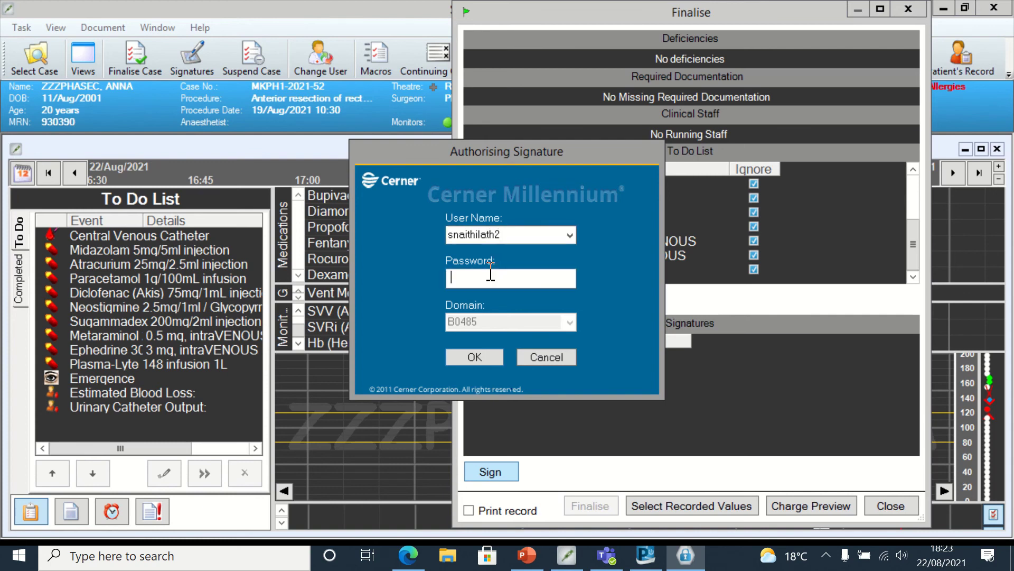
type("**************")
left_click(481, 360)
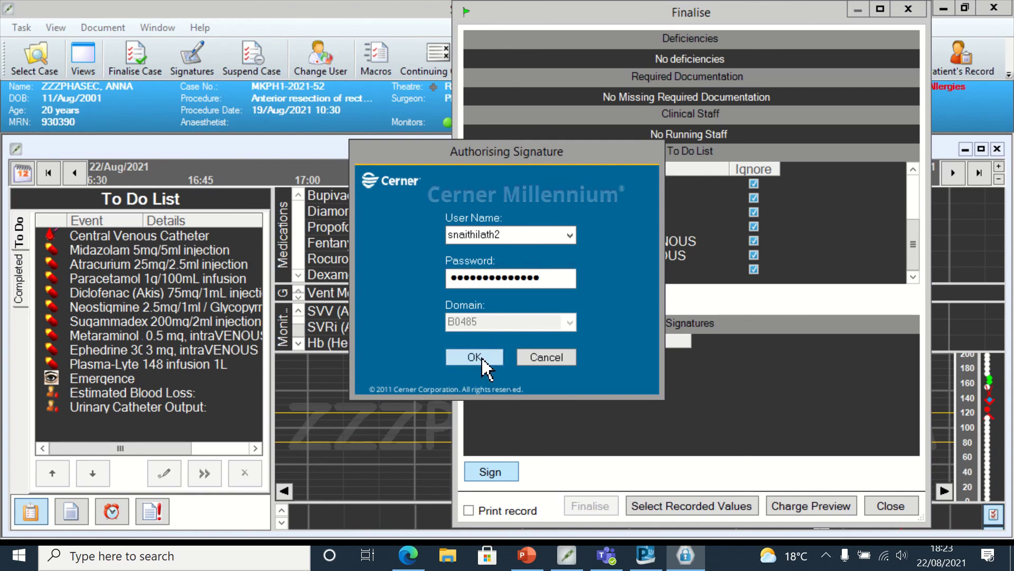
left_click(590, 338)
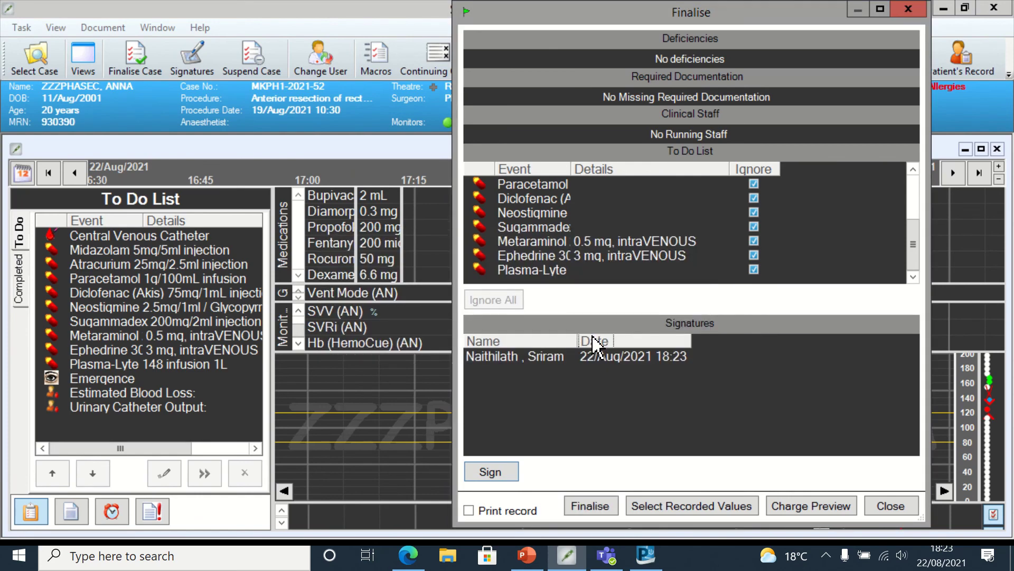
- Finalise the signed record and switch to the patient's chart in PowerChart
left_click(591, 506)
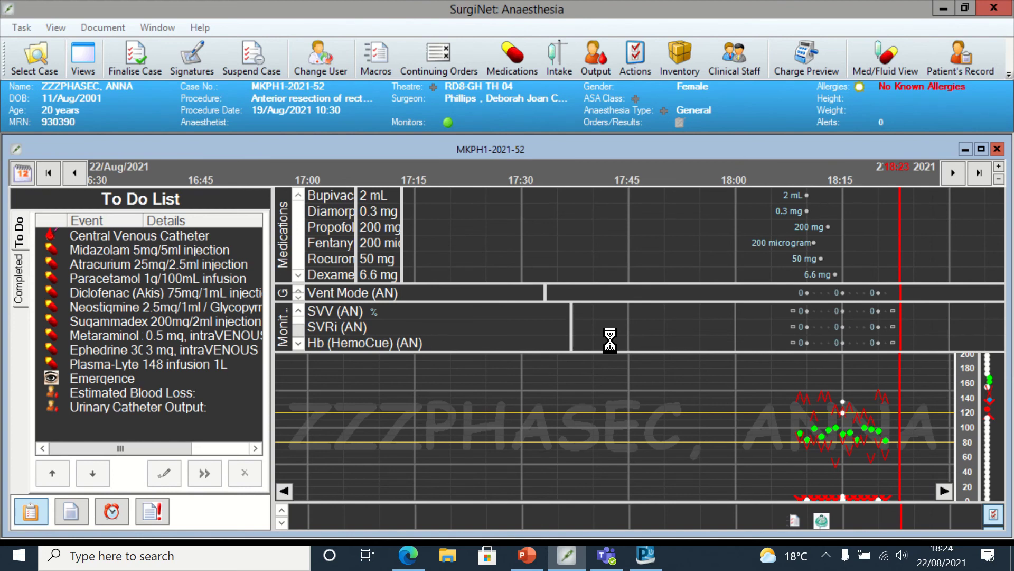
mouse_move(562, 9)
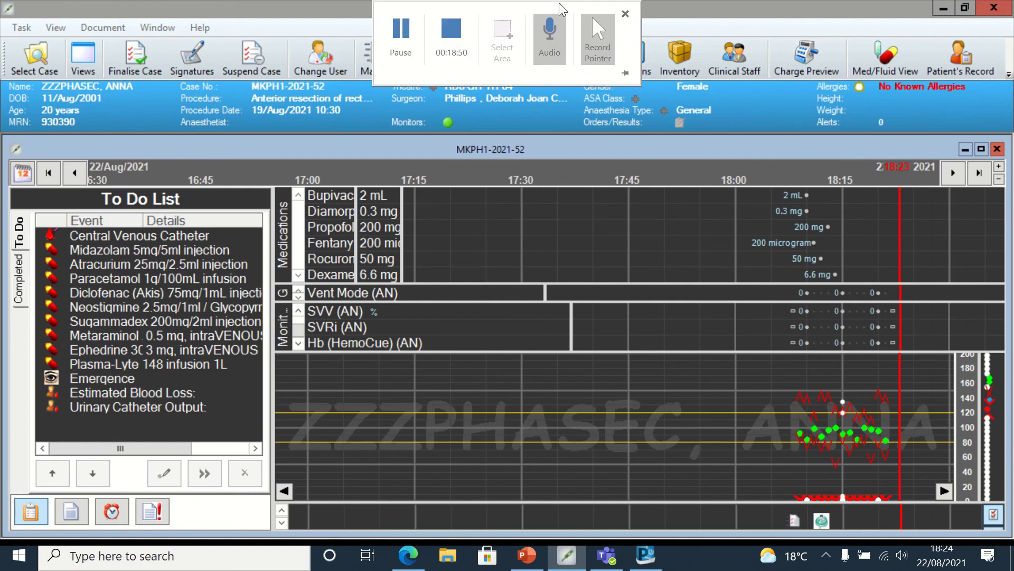
left_click(402, 45)
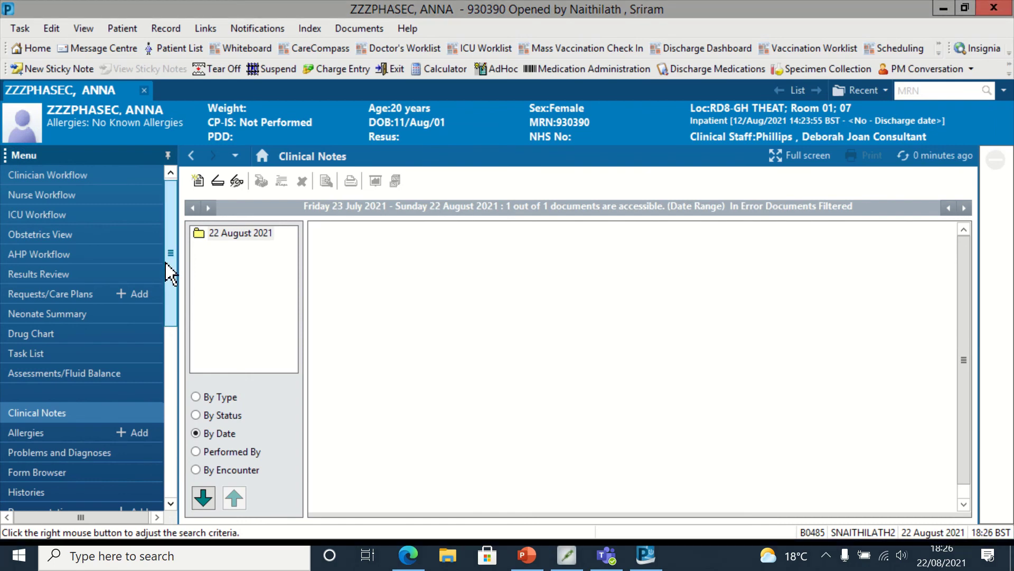
- Go to Surgery Workflow and open the Anterior resection of rectum anaesthetic record
scroll(140, 453, "down", 6)
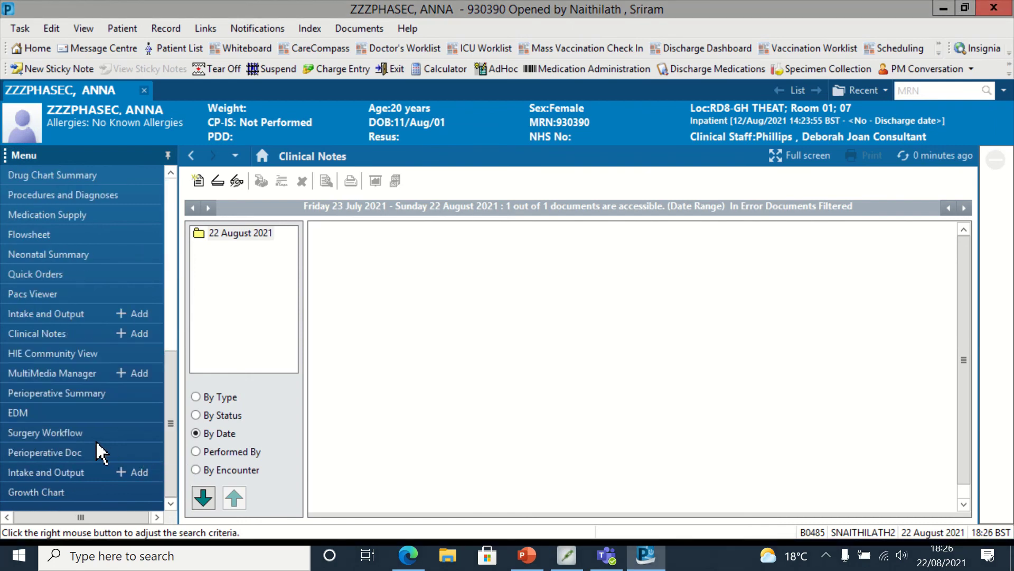
left_click(95, 438)
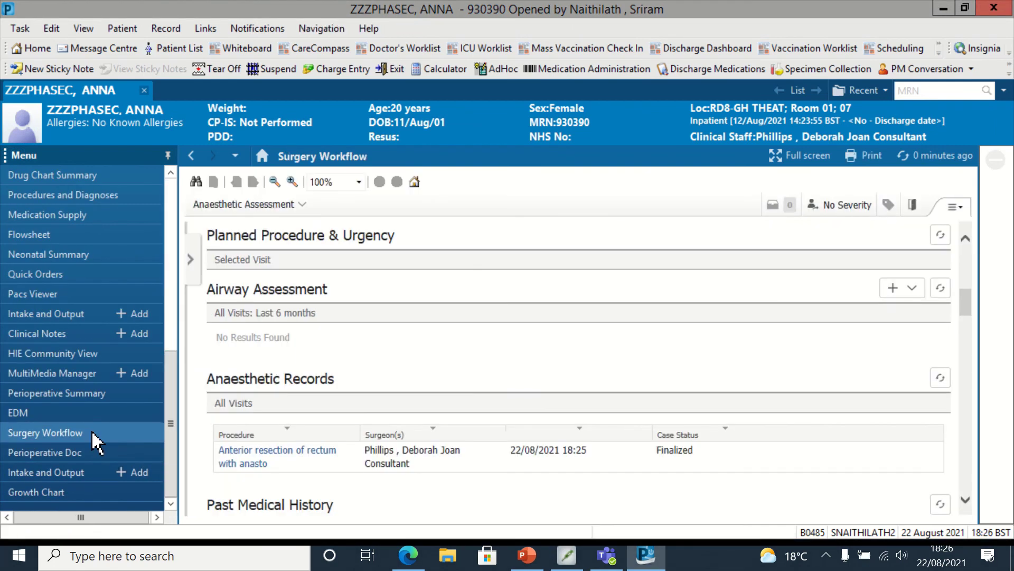
left_click(280, 453)
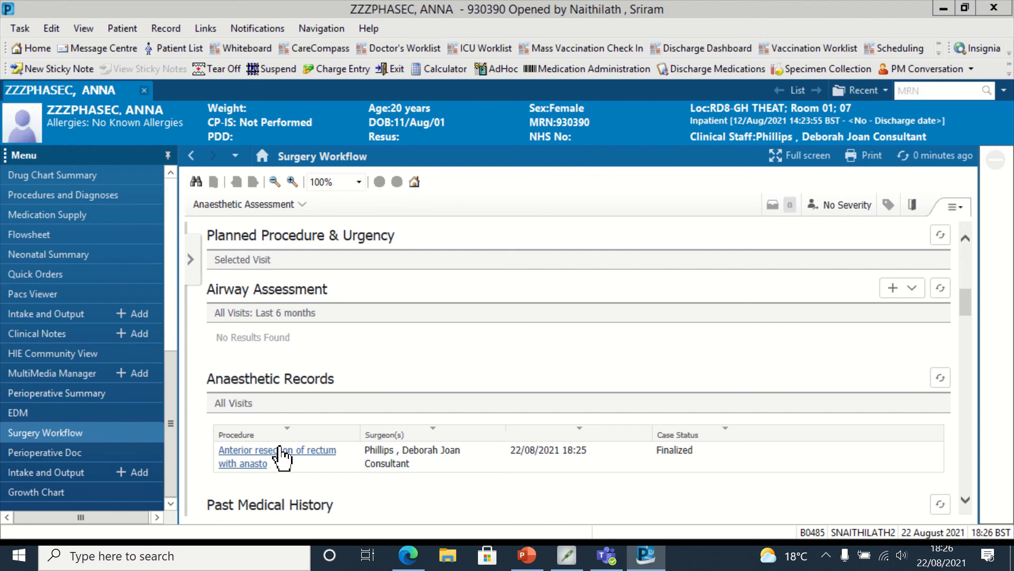
left_click(273, 453)
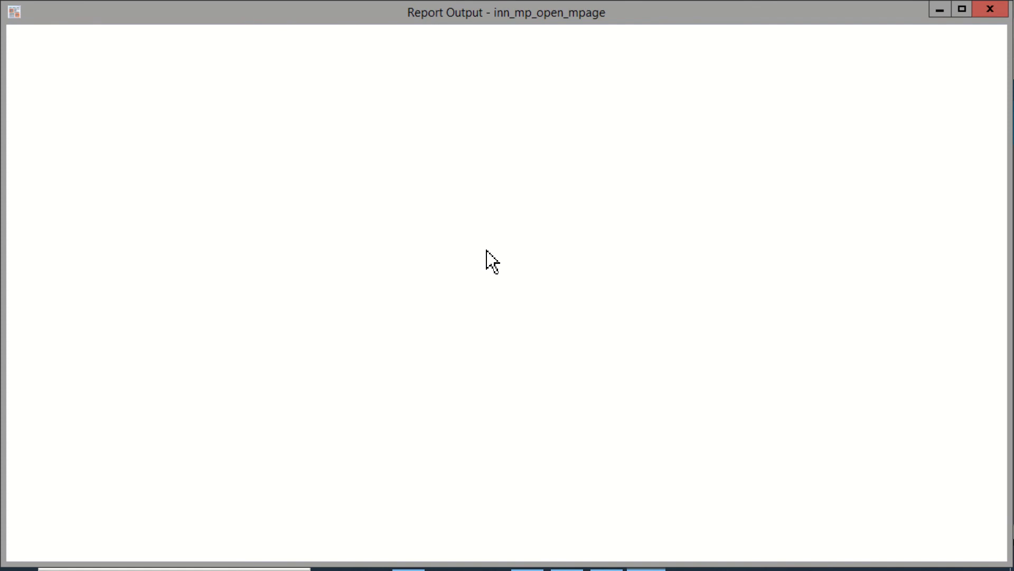
- Scroll through the report's medications, monitor values and Actions List once it loads
mouse_move(557, 4)
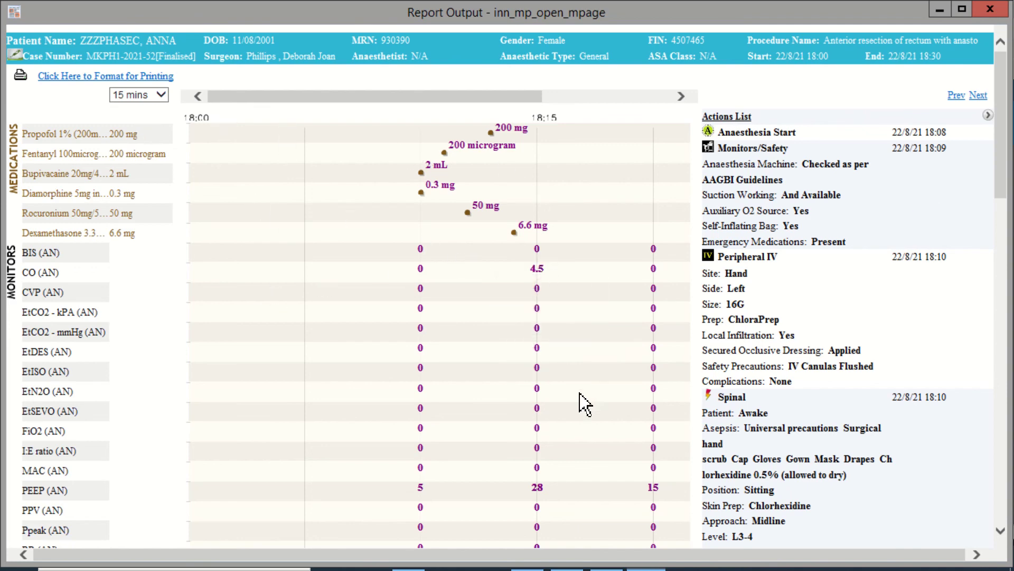
mouse_move(556, 483)
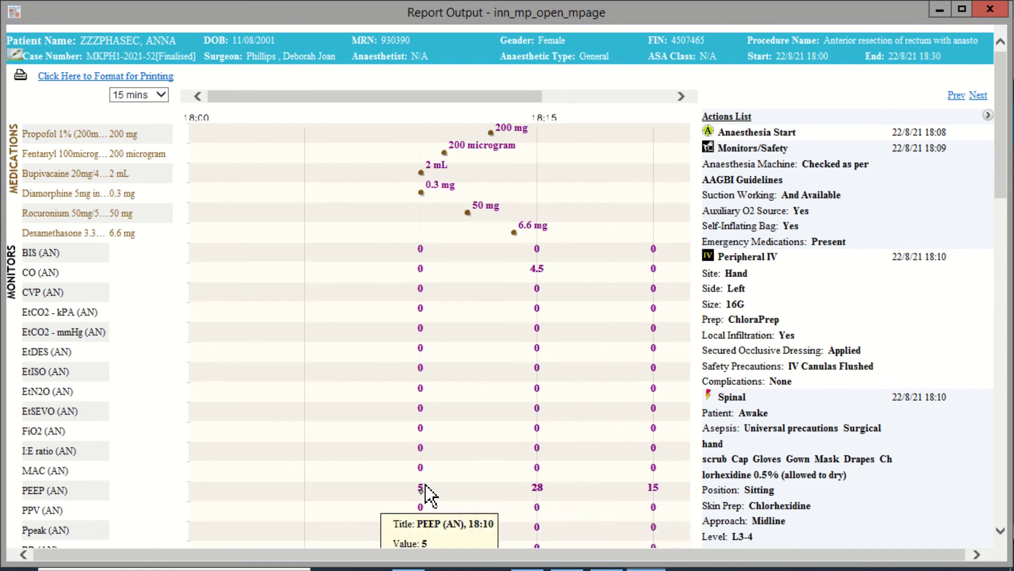
scroll(1004, 533, "down", 10)
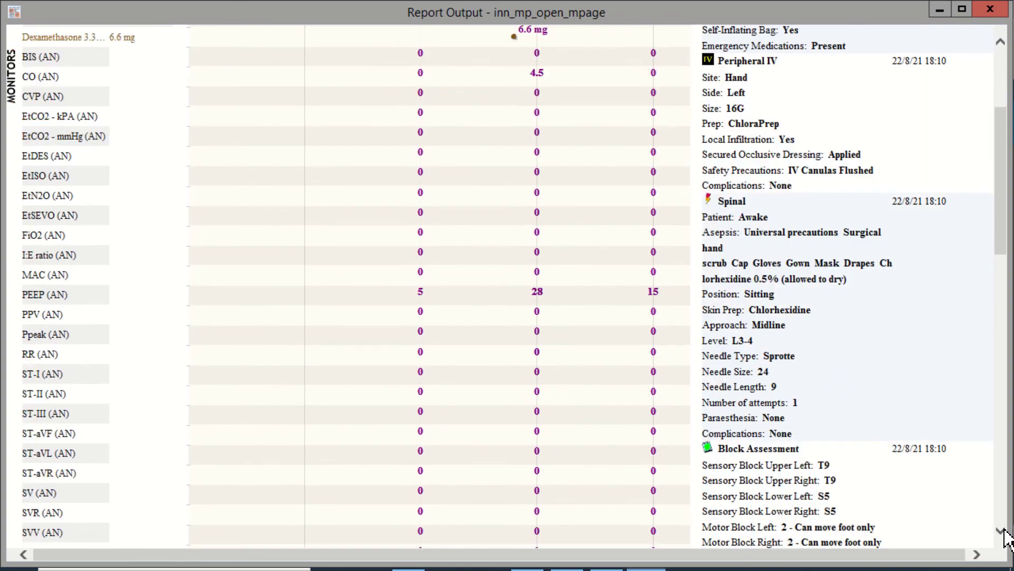
scroll(1005, 536, "down", 10)
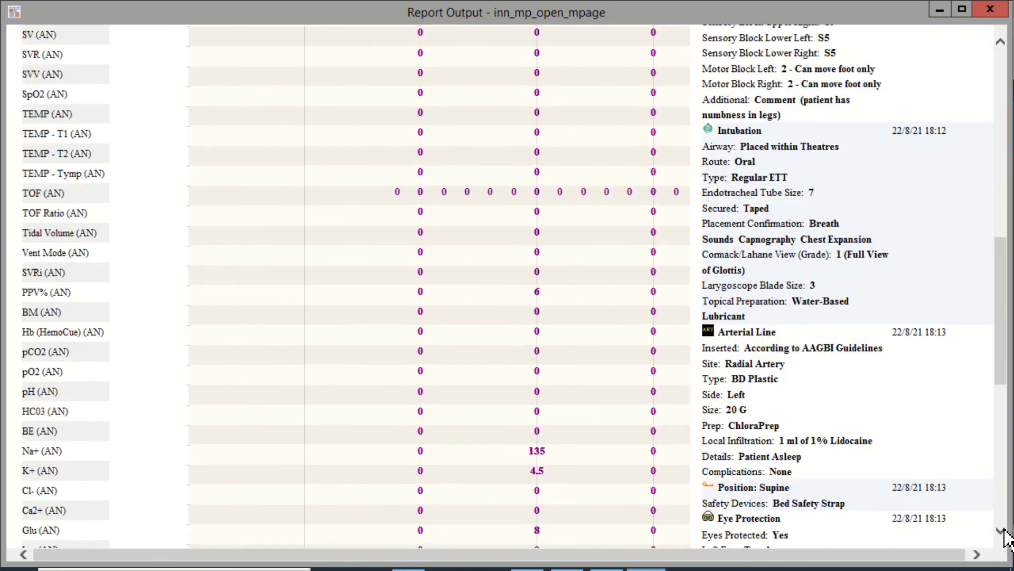
scroll(1005, 536, "down", 3)
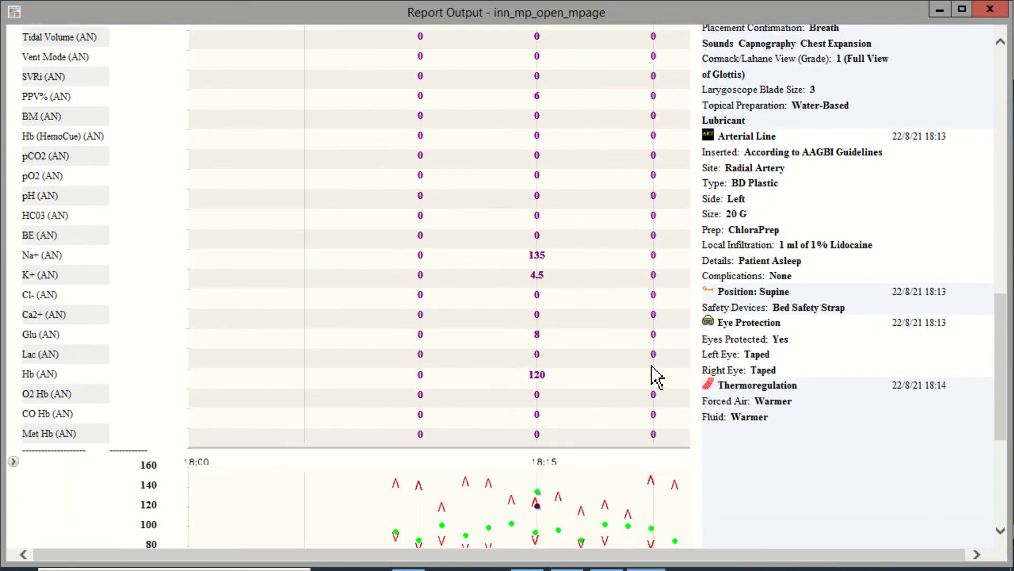
mouse_move(539, 282)
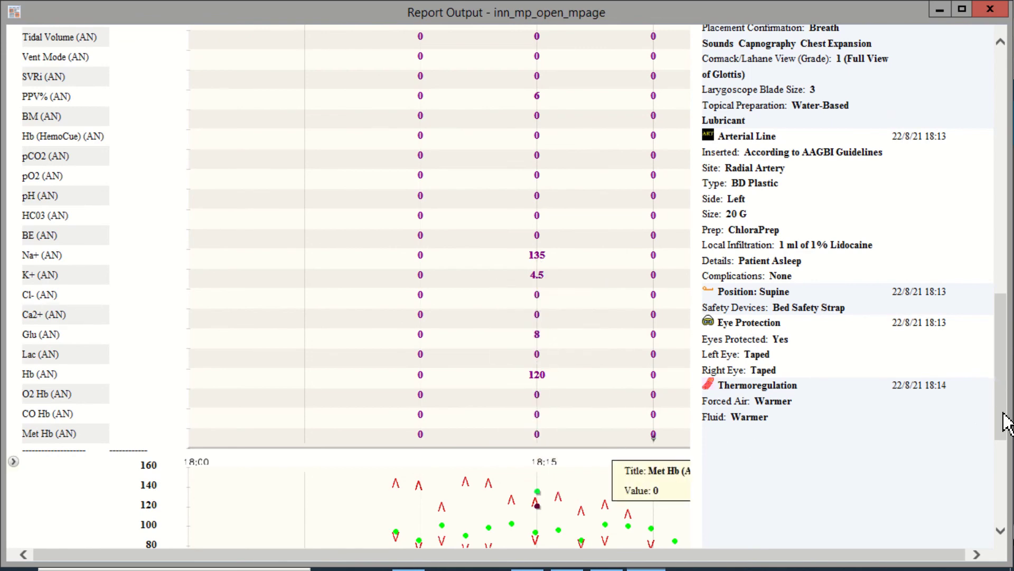
- Scroll down to the Actions chart and check the details of each recorded action icon
left_click_drag(1003, 419, 1004, 501)
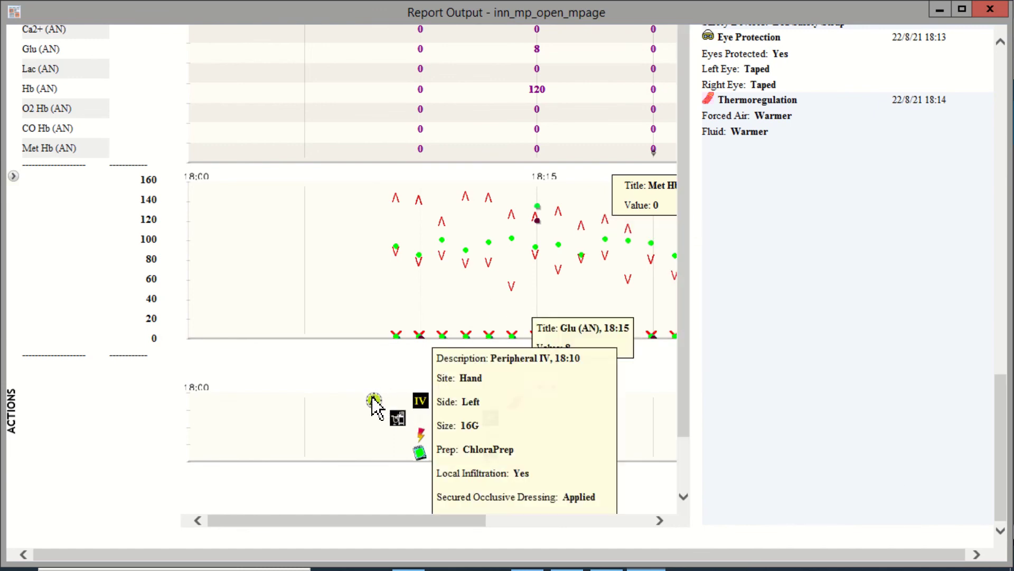
mouse_move(374, 407)
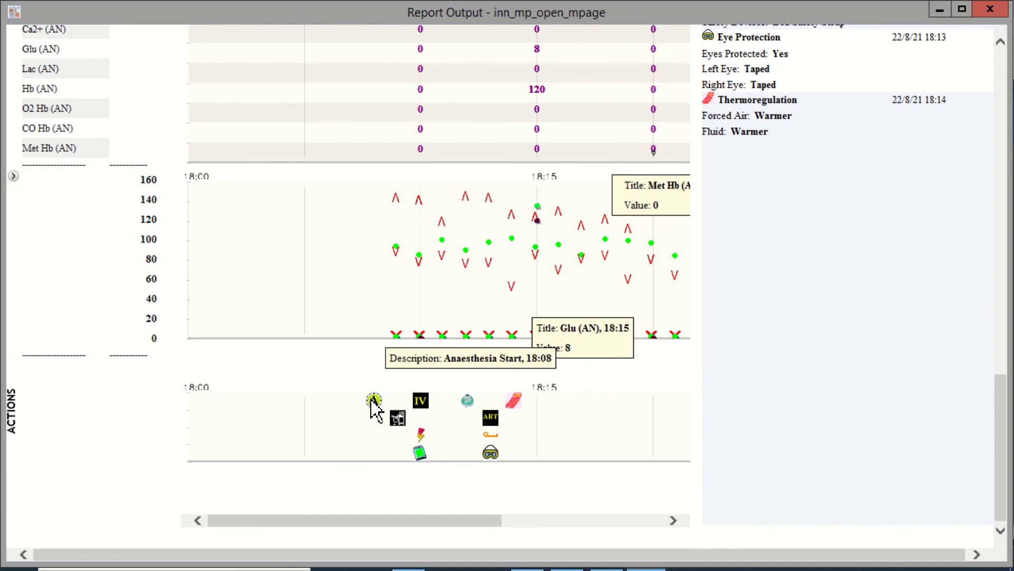
mouse_move(398, 416)
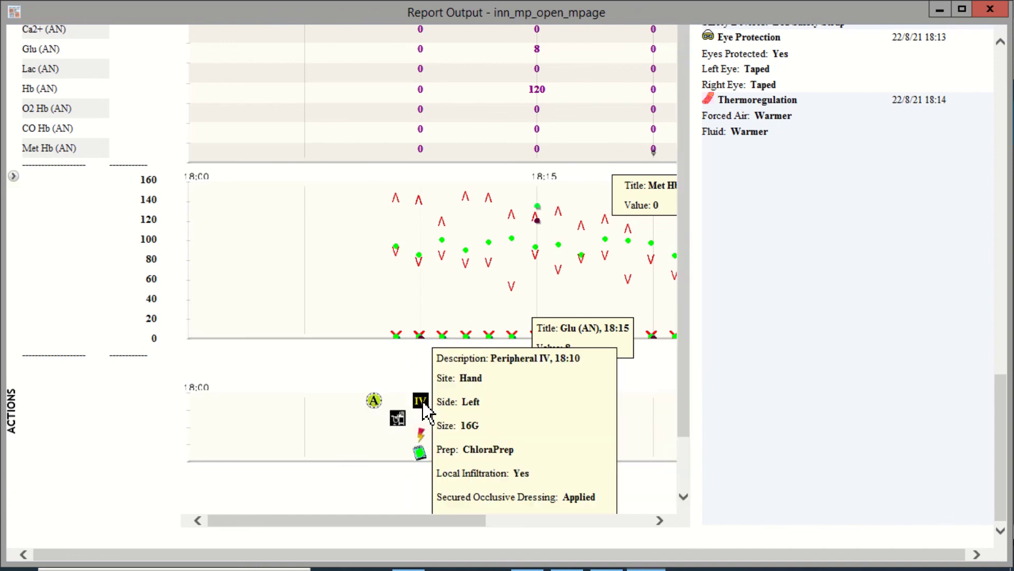
mouse_move(421, 439)
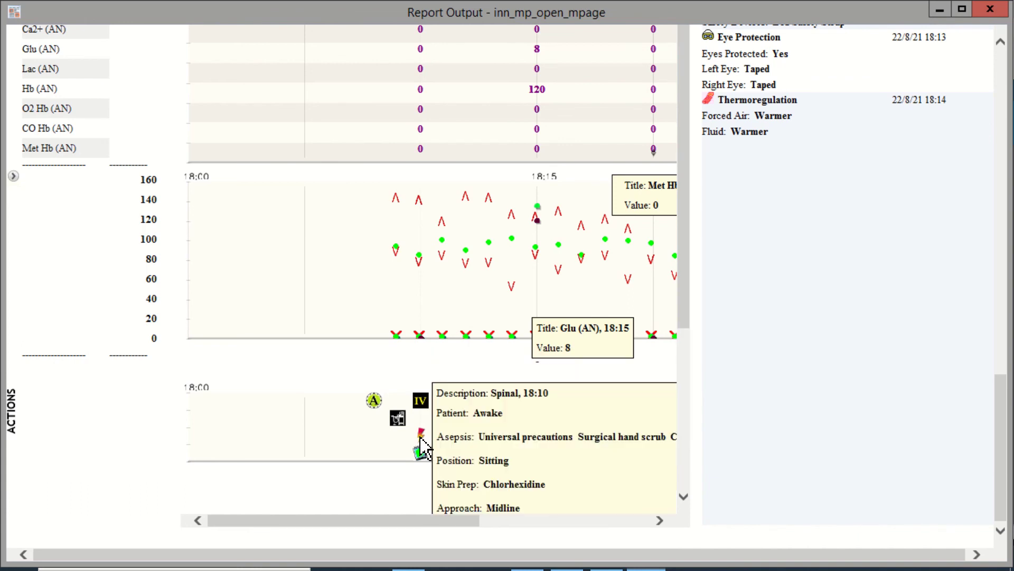
mouse_move(418, 458)
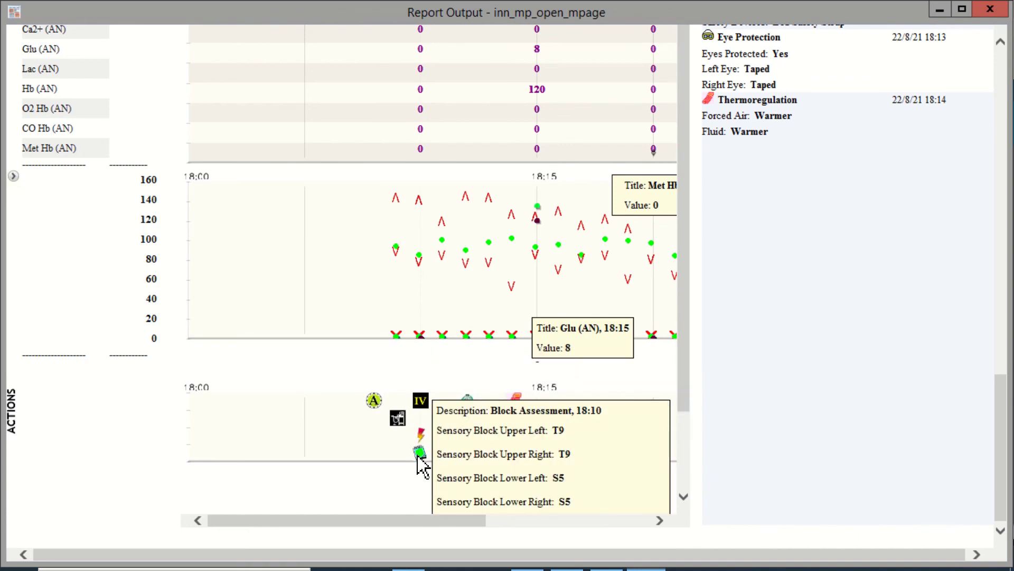
mouse_move(468, 404)
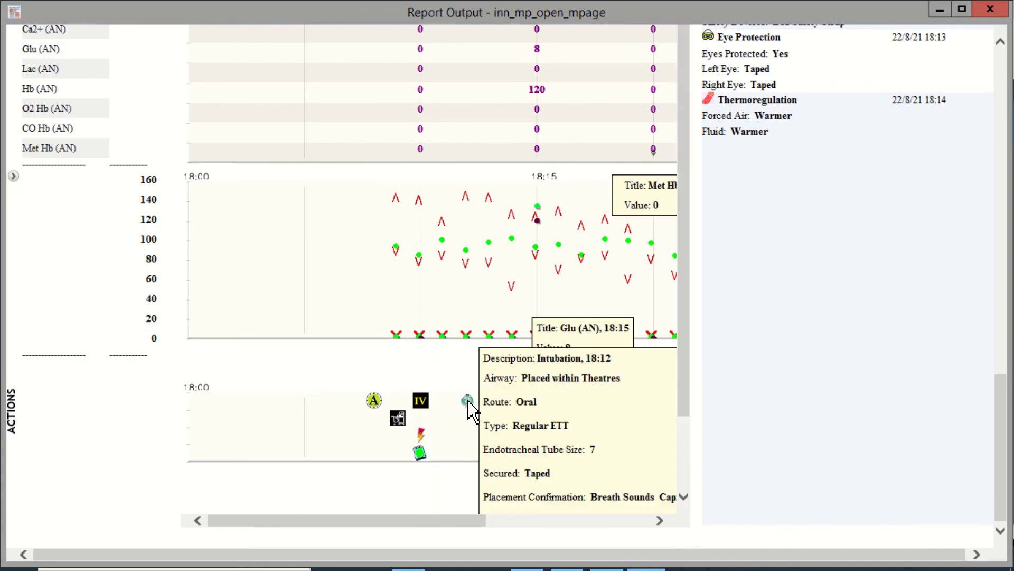
mouse_move(491, 425)
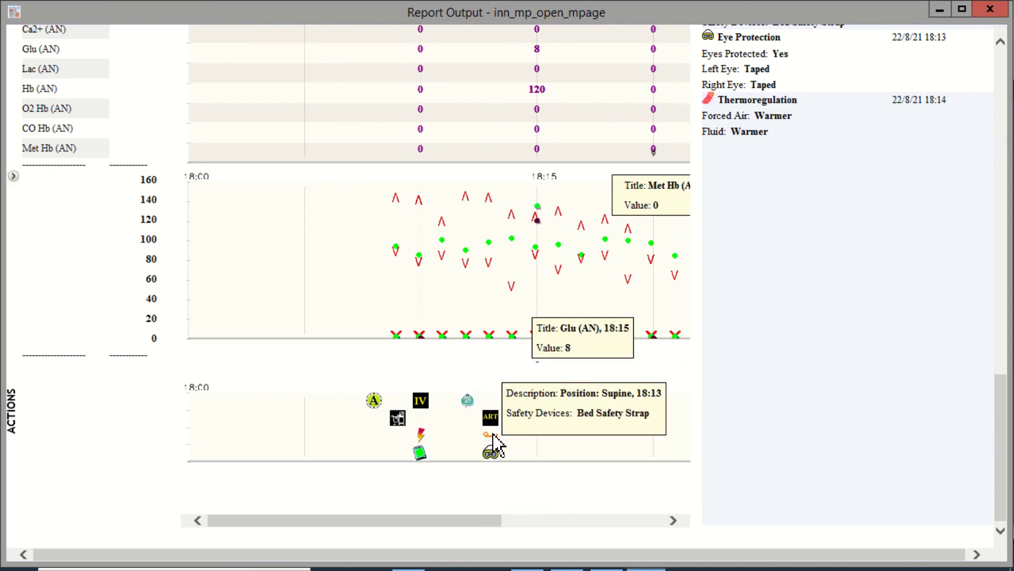
mouse_move(491, 454)
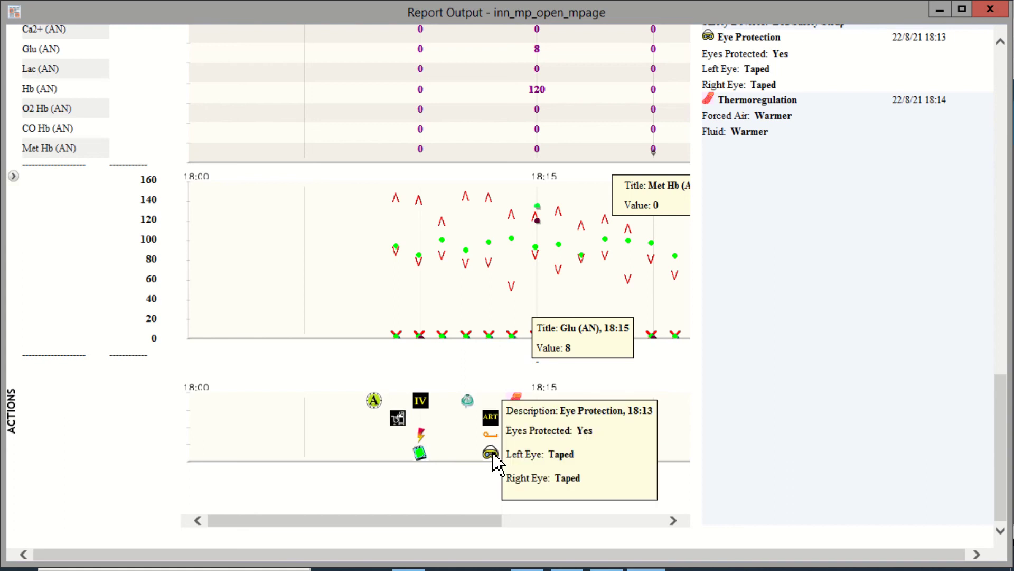
mouse_move(515, 403)
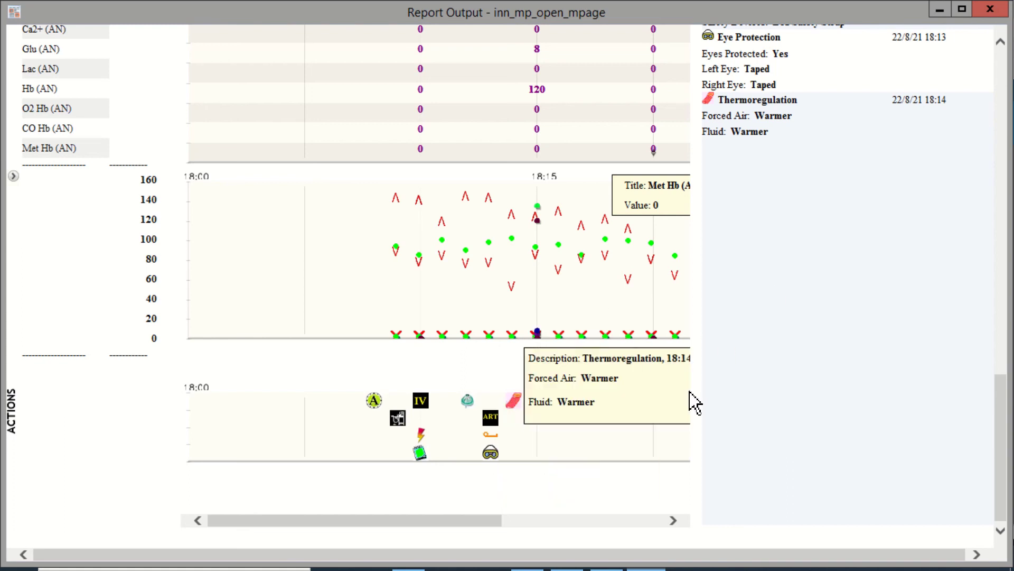
- Scroll the actions timeline through to 18:30 and its end, then return to the report's top
left_click(673, 521)
left_click(673, 521)
left_click(672, 521)
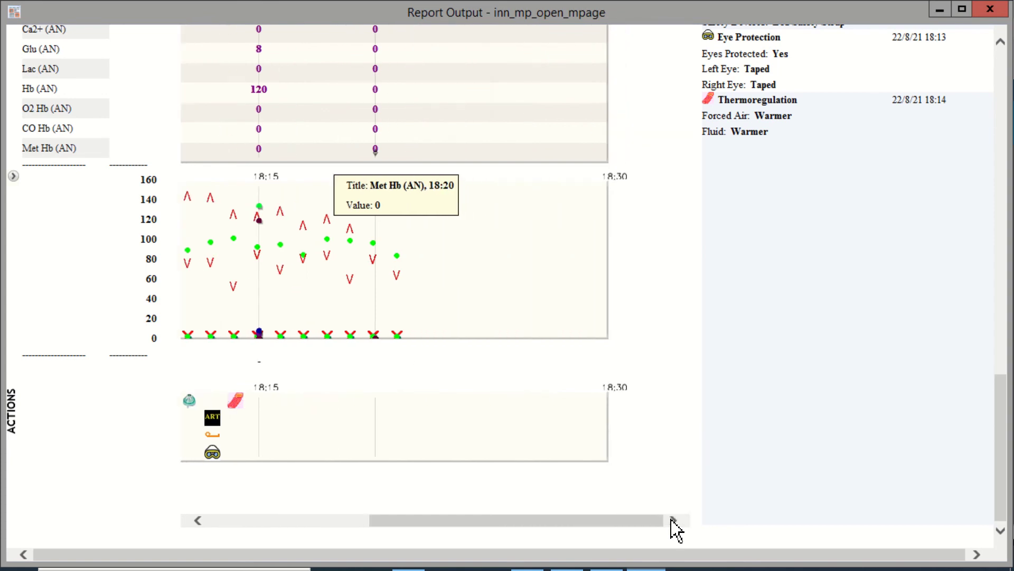
left_click_drag(1000, 424, 1000, 383)
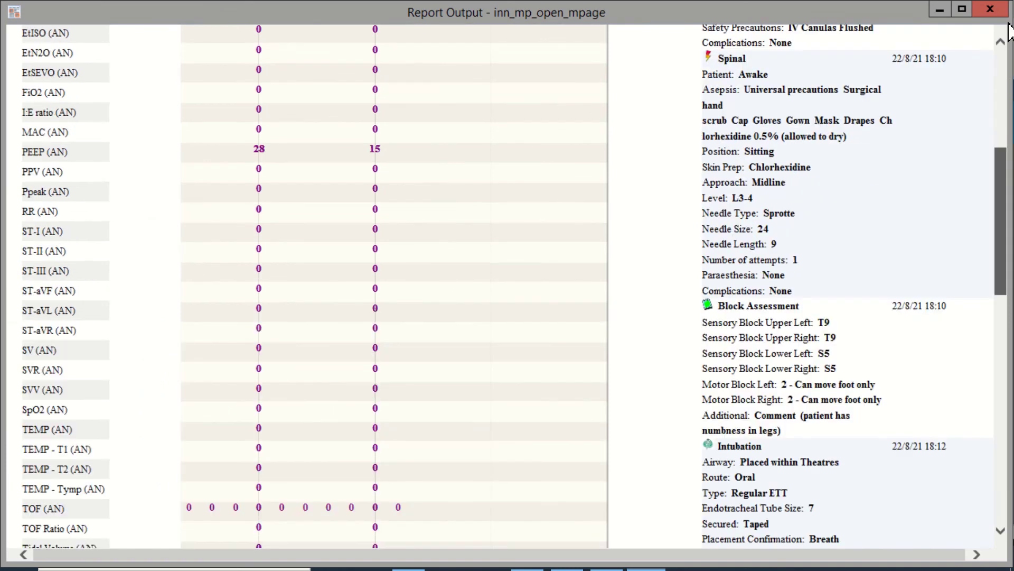
left_click(1000, 77)
left_click(1002, 82)
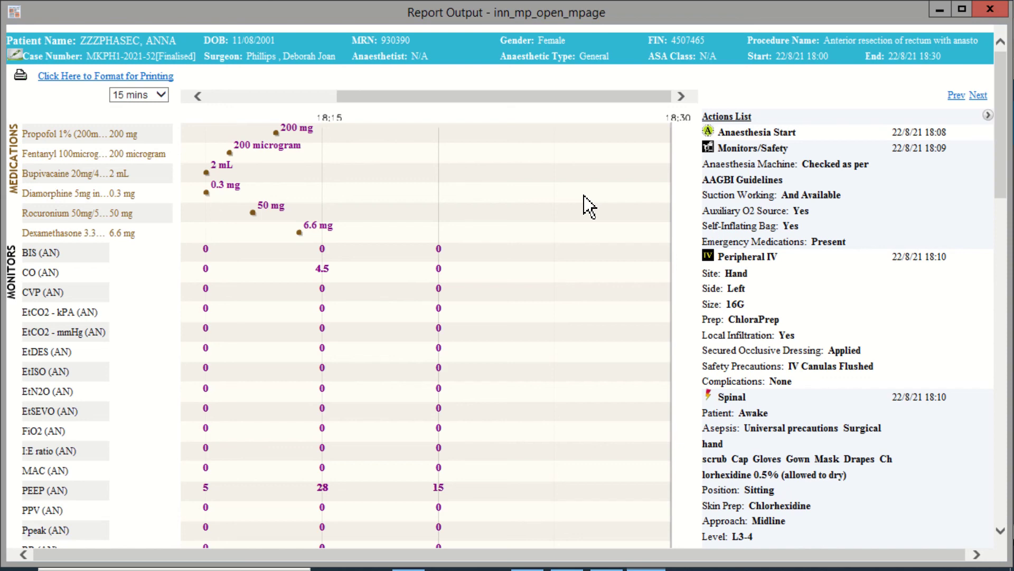
mouse_move(551, 4)
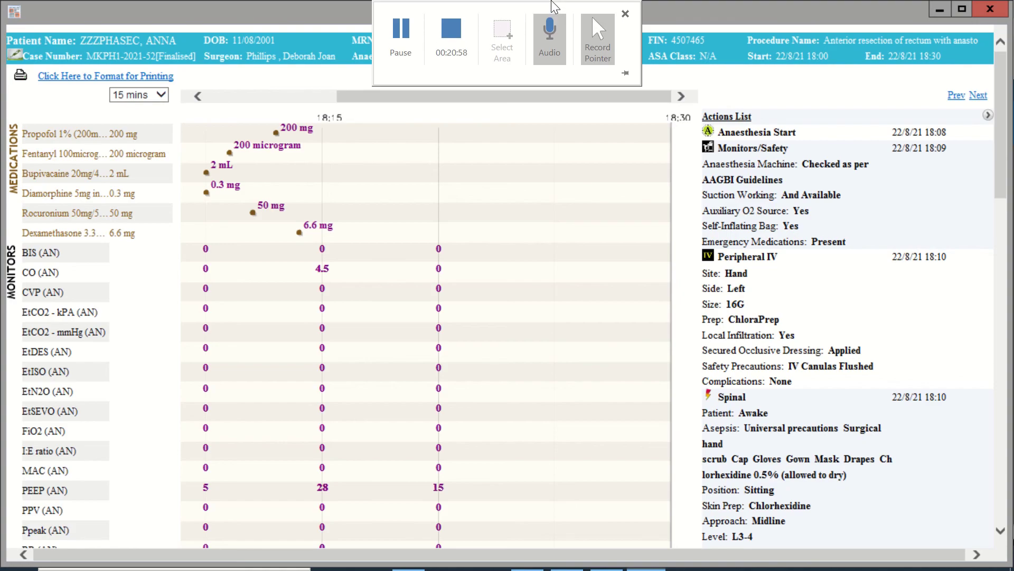